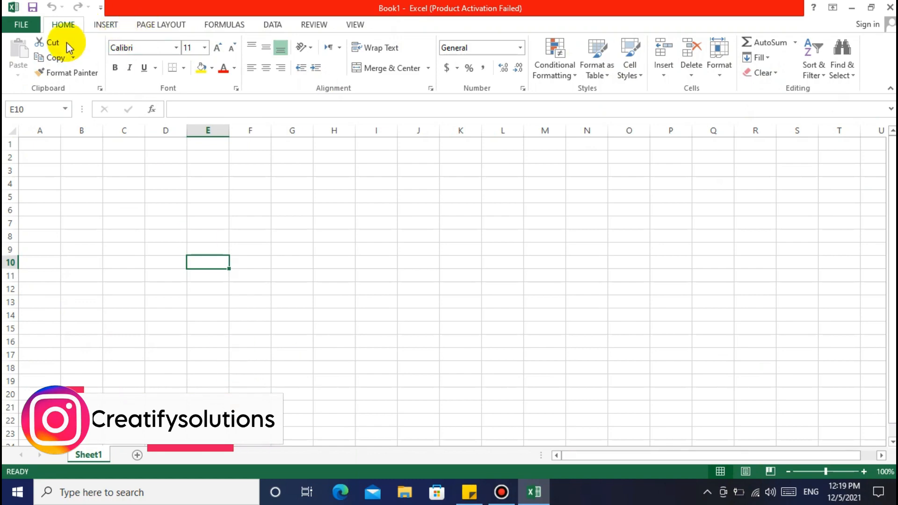
- Examine the commands available in each category from Home through View, ending back on the Home commands
left_click(107, 206)
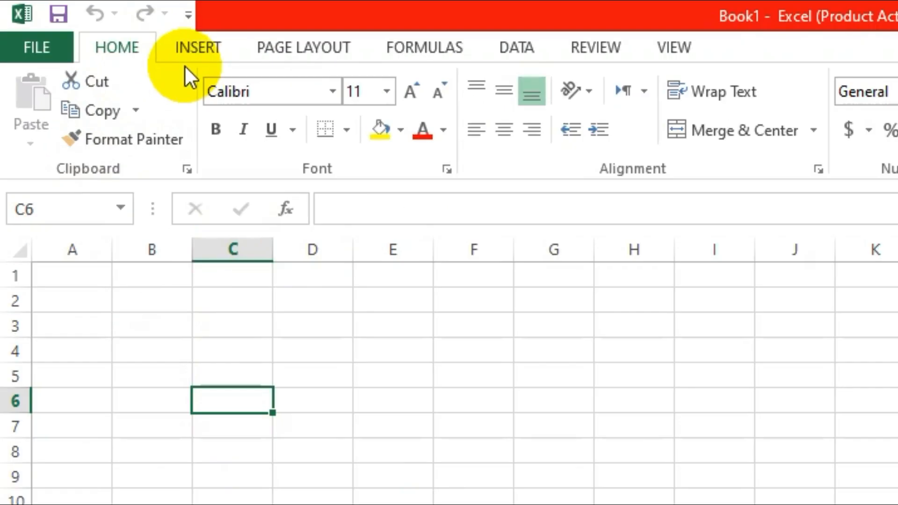
left_click(101, 28)
left_click(116, 50)
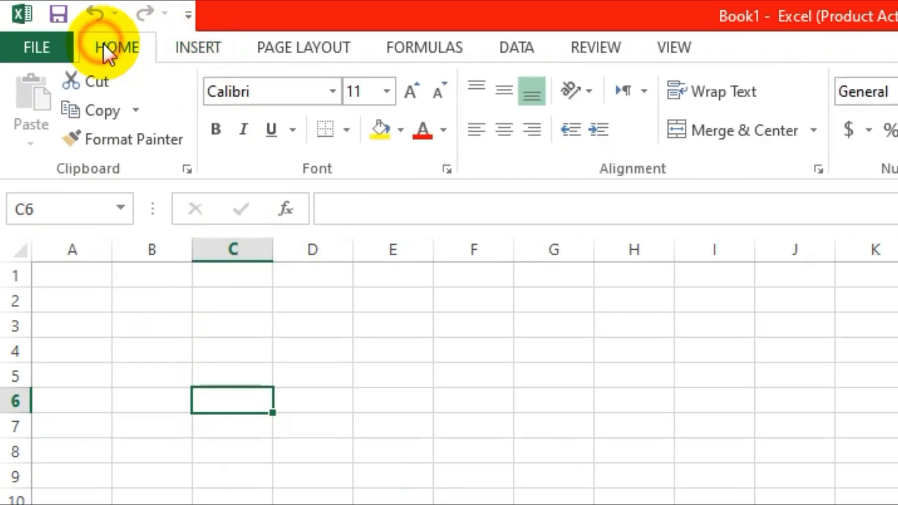
left_click(184, 48)
left_click(286, 55)
left_click(403, 52)
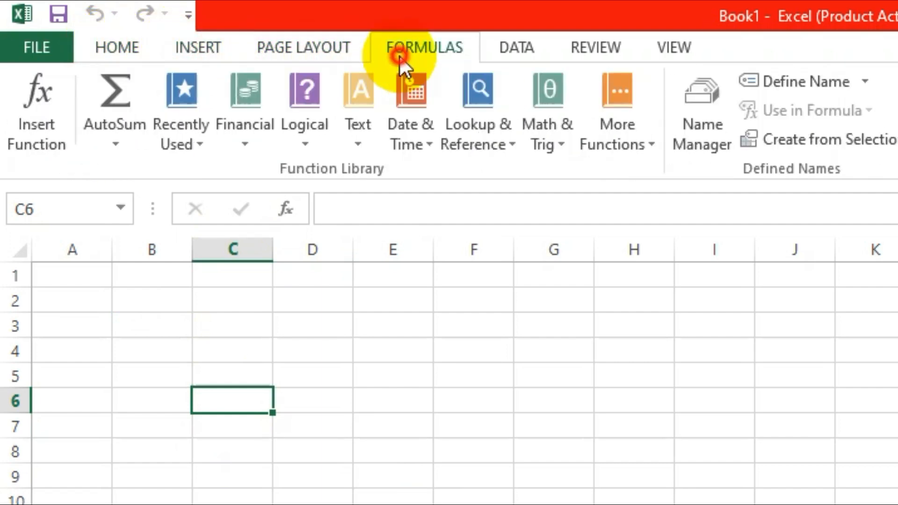
left_click(517, 42)
left_click(598, 51)
left_click(657, 49)
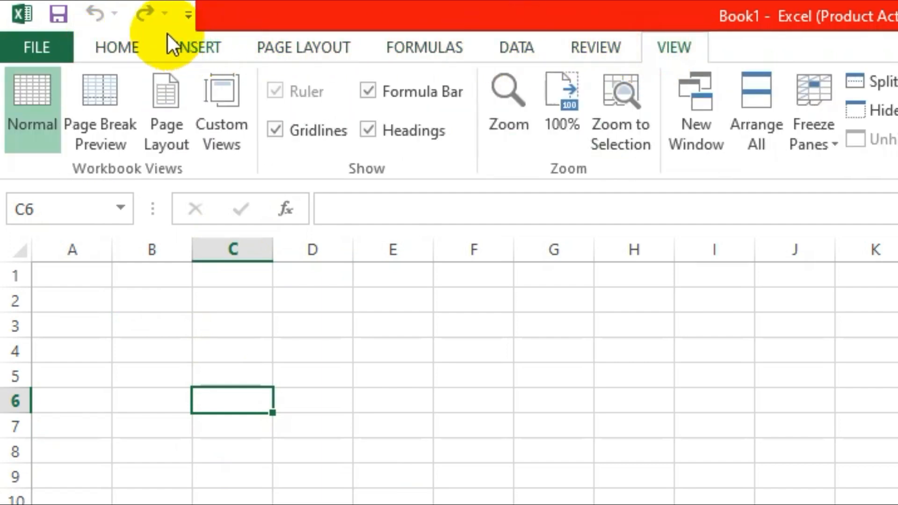
left_click(117, 48)
left_click(206, 47)
left_click(281, 46)
left_click(412, 46)
left_click(519, 46)
left_click(594, 46)
left_click(648, 46)
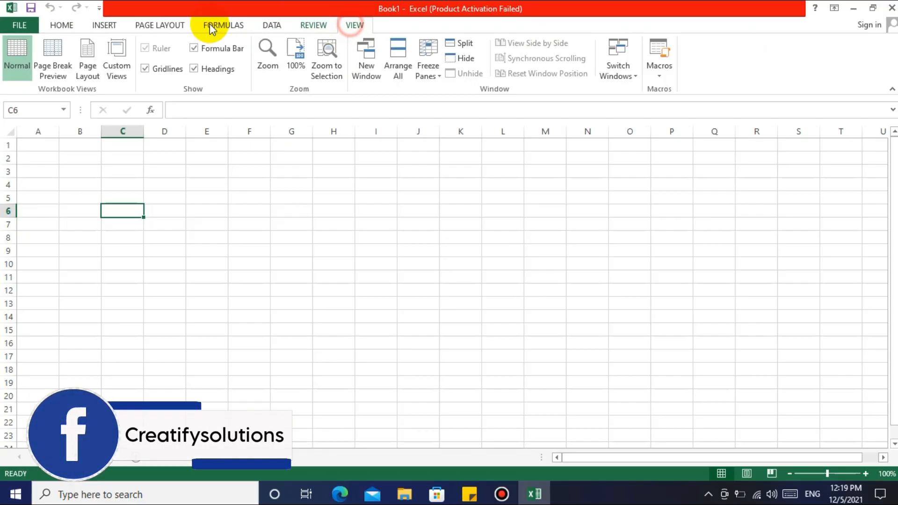
left_click(60, 26)
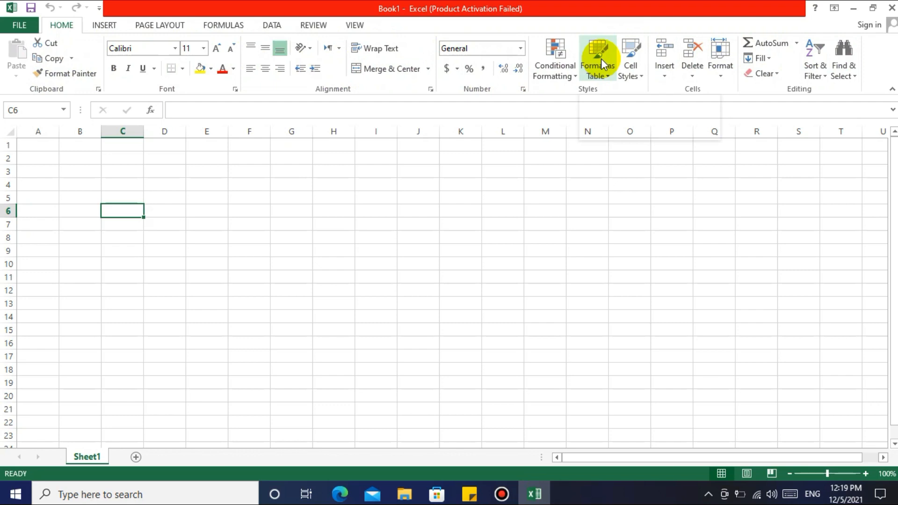
left_click(103, 26)
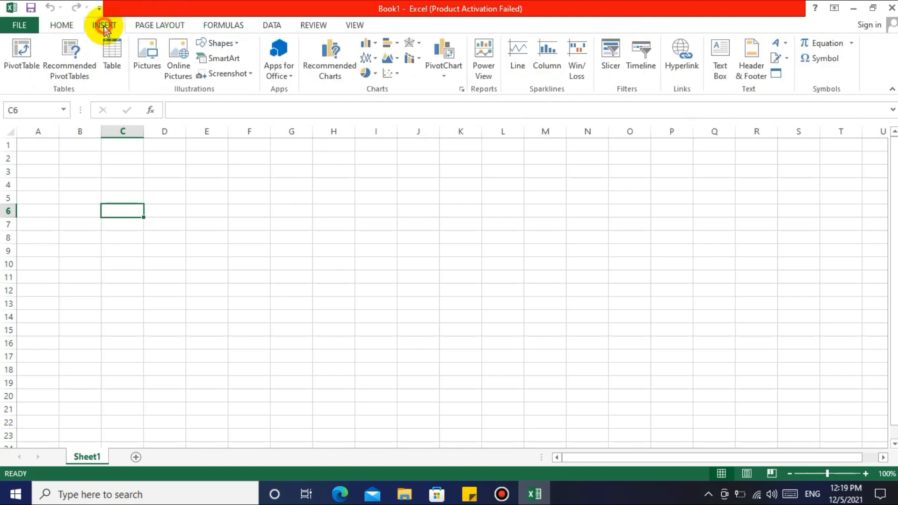
left_click(234, 25)
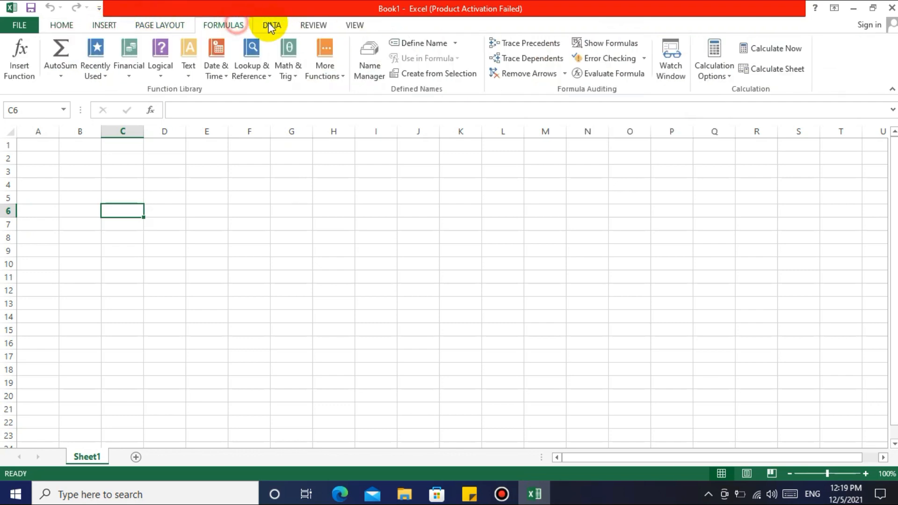
left_click(75, 26)
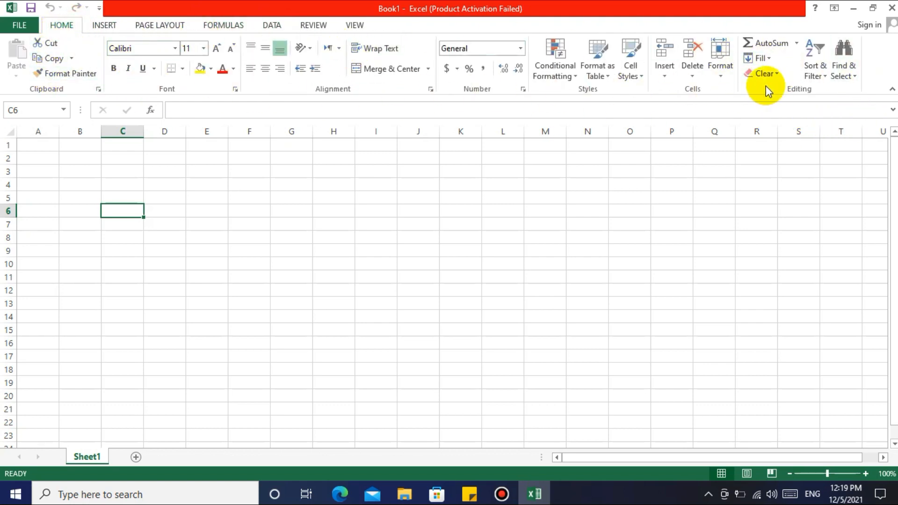
- Highlight the visible worksheet grid from A2, select a few single cells, and highlight the grid again from A1 through column U
left_click(63, 171)
left_click_drag(44, 159, 865, 441)
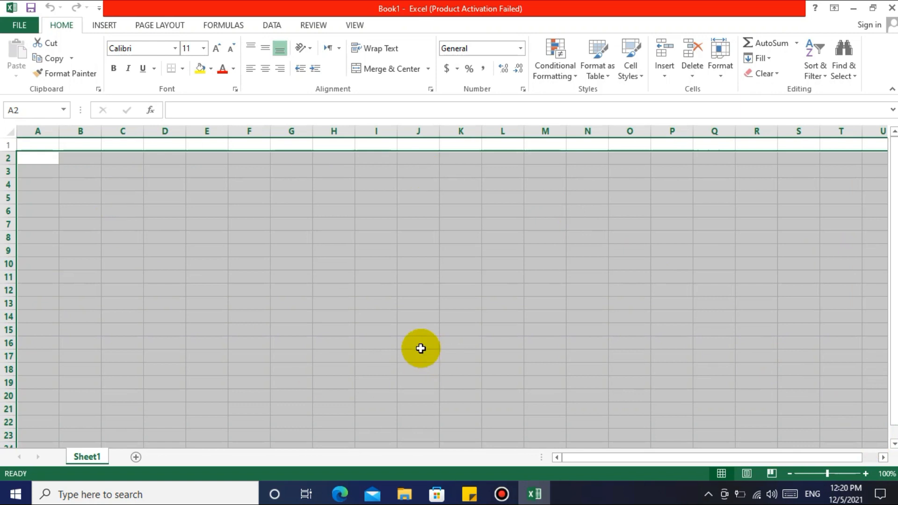
left_click(203, 184)
left_click(122, 198)
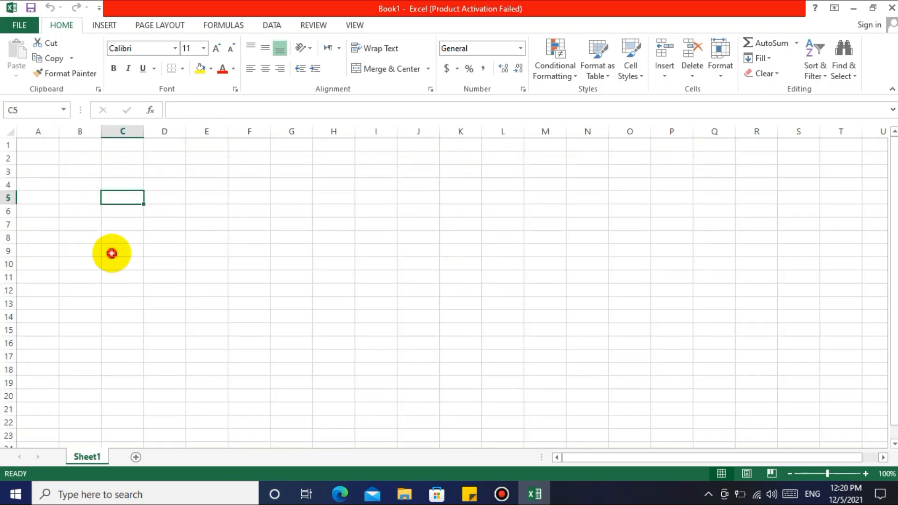
left_click(112, 253)
left_click(61, 149)
left_click(50, 146)
left_click(78, 149)
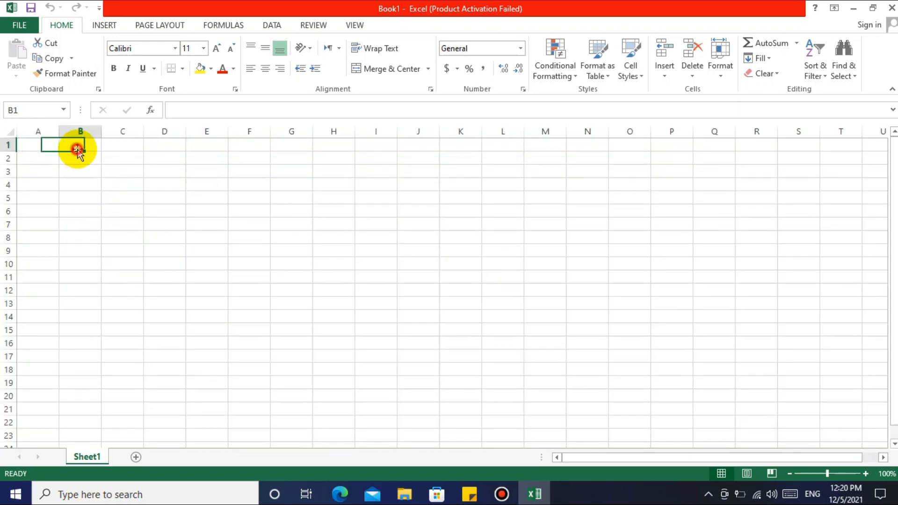
left_click(129, 154)
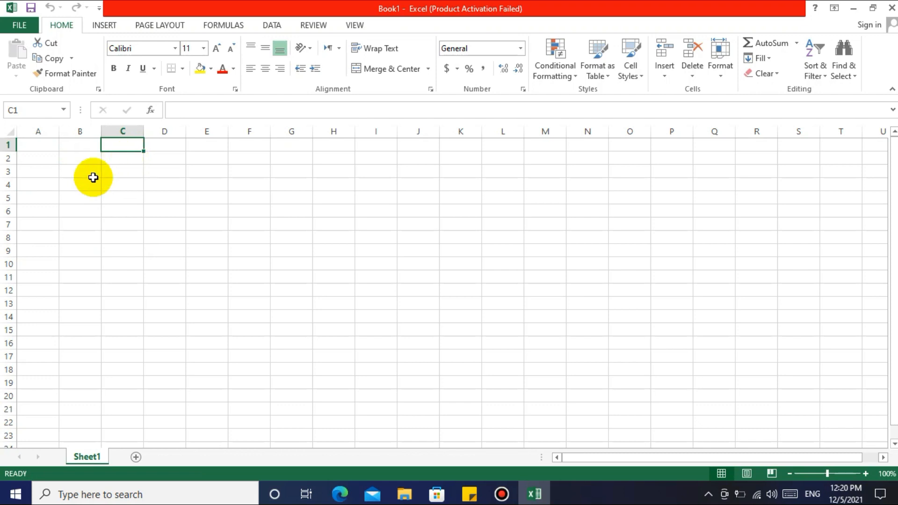
left_click_drag(38, 144, 857, 447)
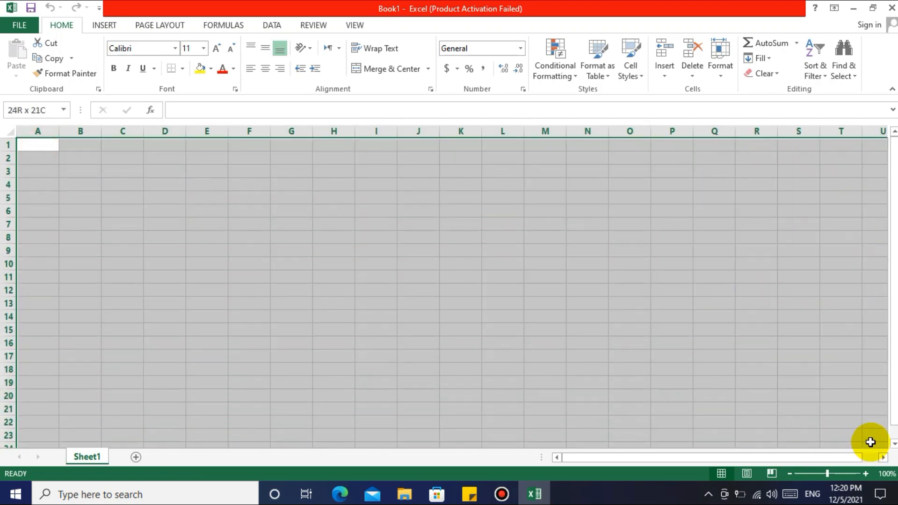
left_click(206, 235)
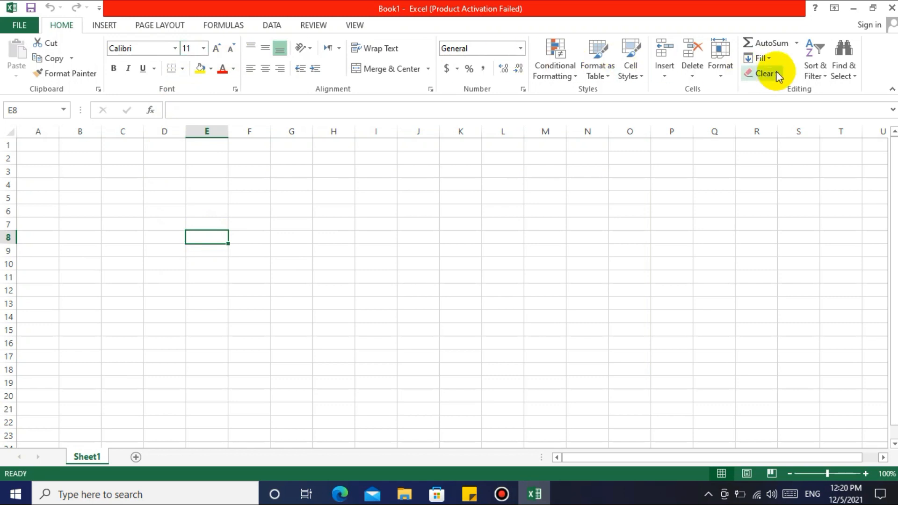
- Examine the Insert commands, highlight the cell range F4:M9, and return to the Home commands
left_click(105, 25)
left_click_drag(256, 185, 556, 250)
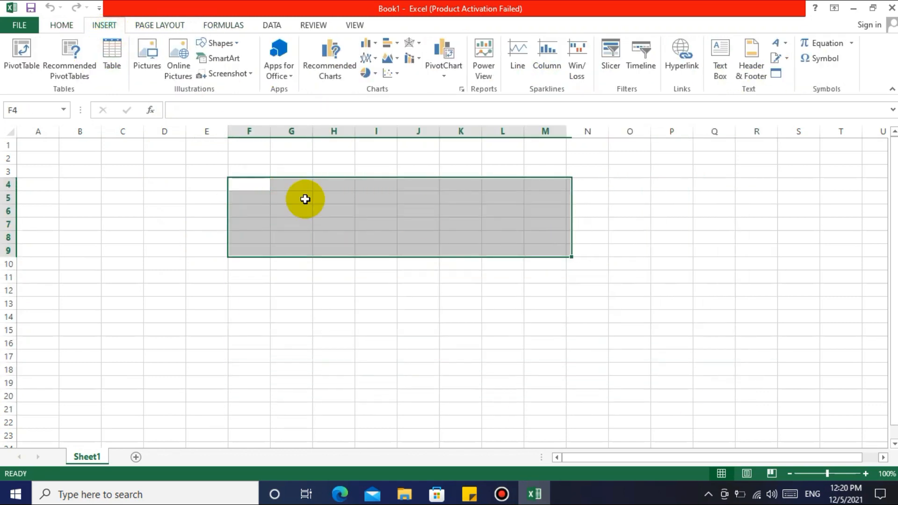
left_click(187, 238)
left_click(190, 316)
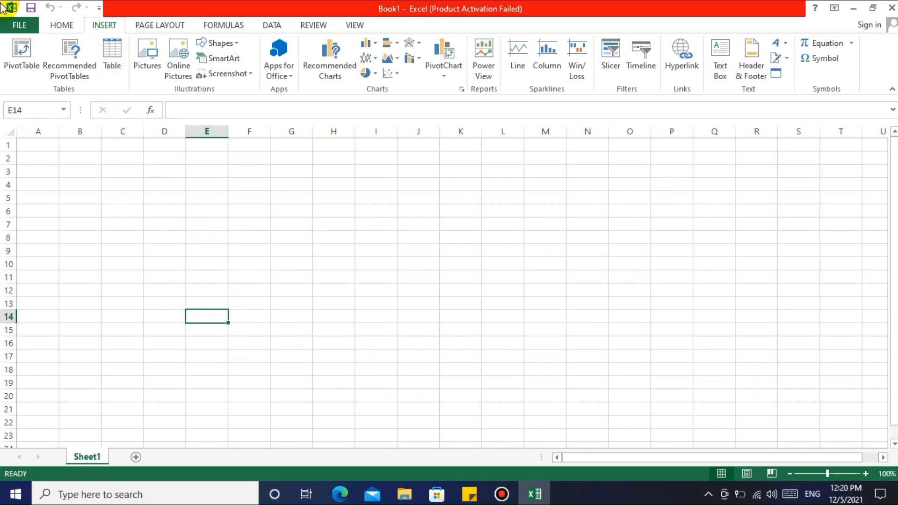
left_click(60, 28)
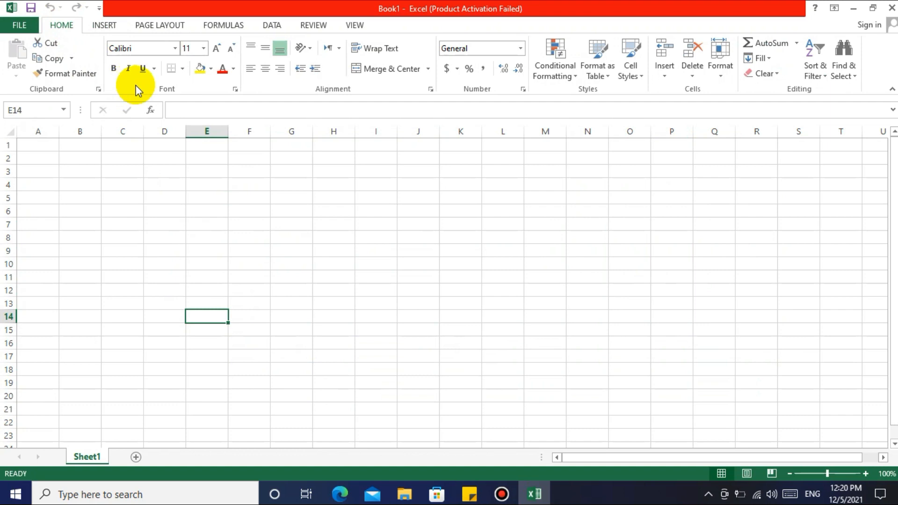
- Highlight all visible worksheet cells starting from A1, and clear the selection by selecting a single cell
left_click(116, 187)
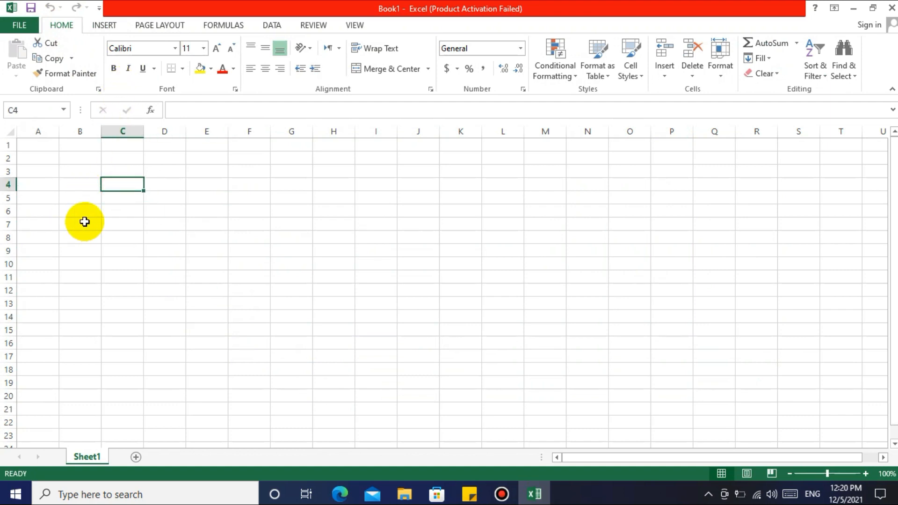
left_click(146, 203)
left_click_drag(29, 145, 867, 442)
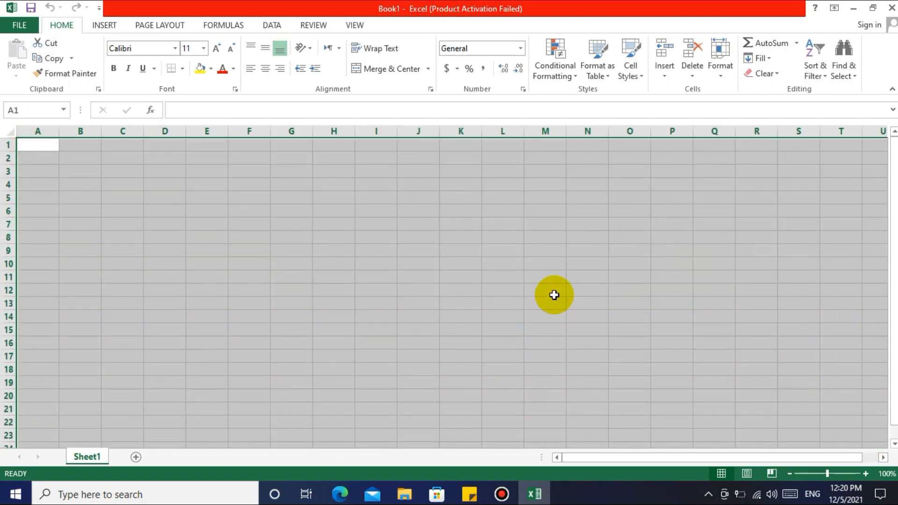
left_click(309, 215)
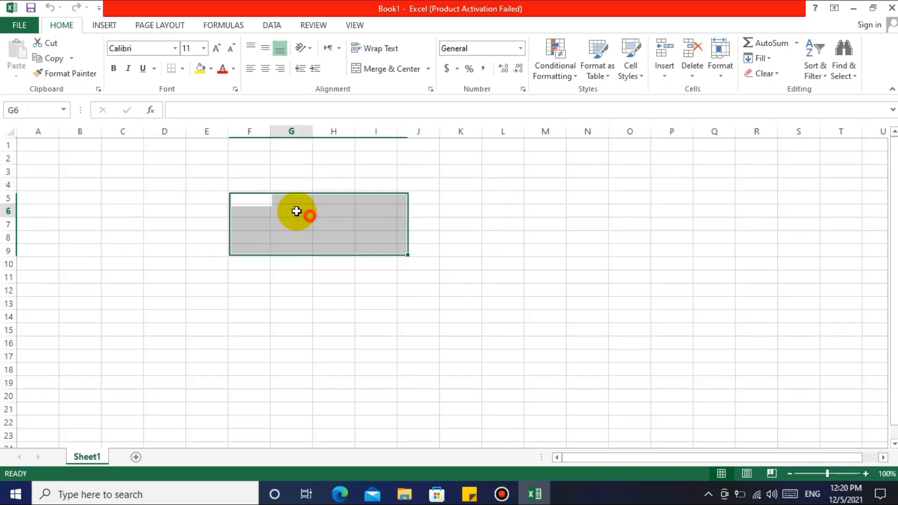
- Select individual cells one at a time down column B from B2 and down column D to D9
left_click(75, 158)
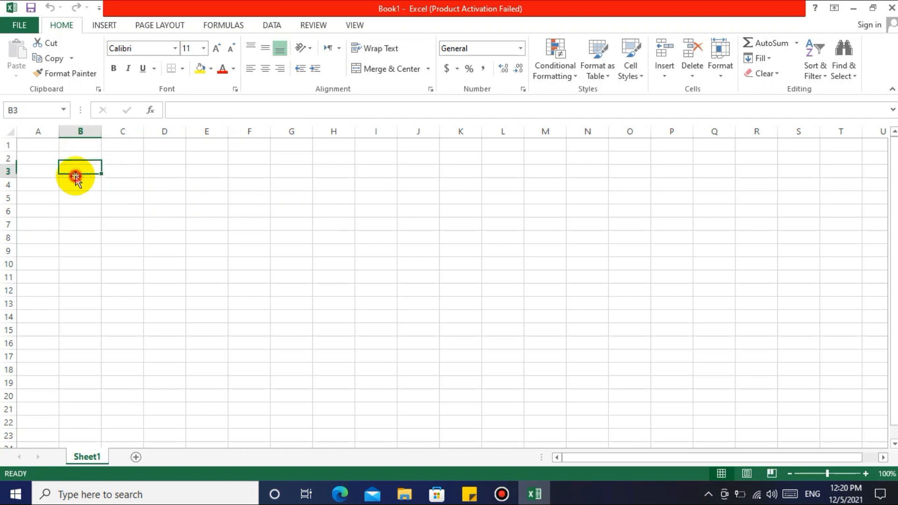
left_click(76, 187)
left_click(75, 206)
left_click(77, 239)
left_click(80, 276)
left_click(85, 315)
left_click(167, 209)
left_click(169, 228)
left_click(167, 246)
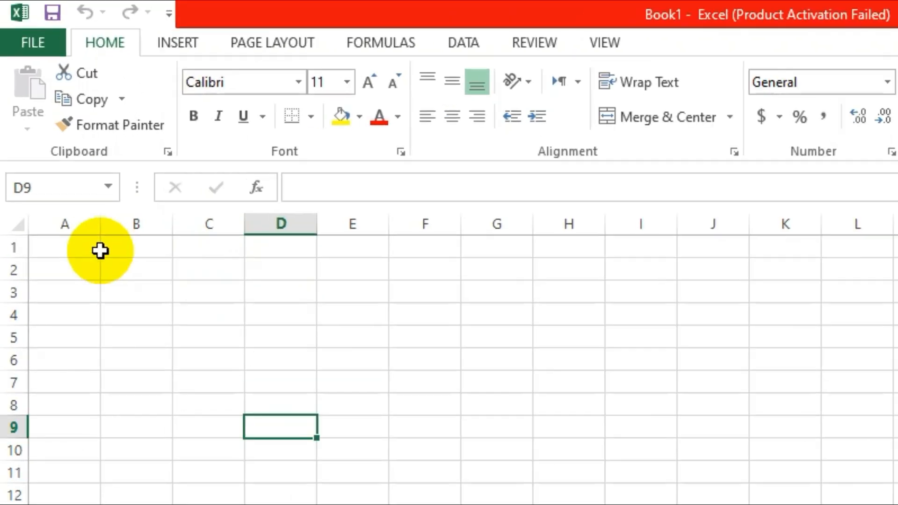
- Select entire columns one at a time among A through F, finishing with column E
left_click(48, 131)
left_click(138, 226)
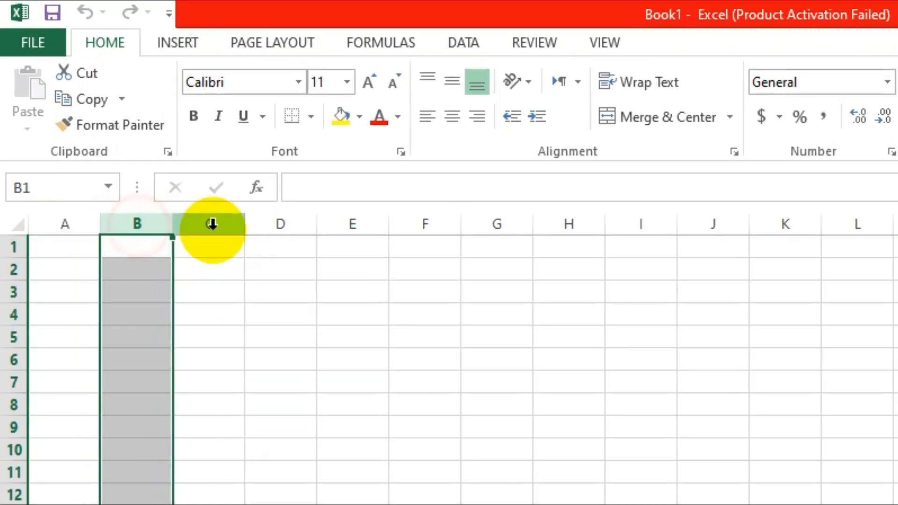
left_click(211, 224)
left_click(468, 294)
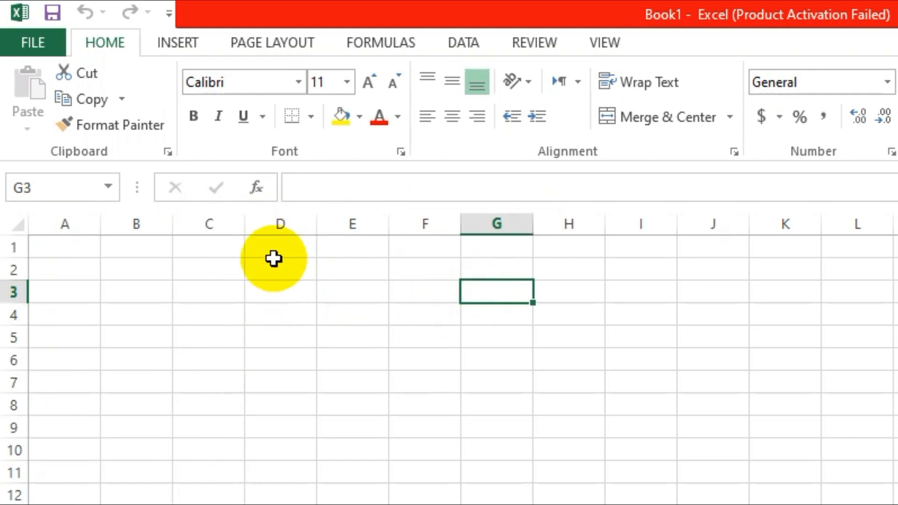
left_click(284, 224)
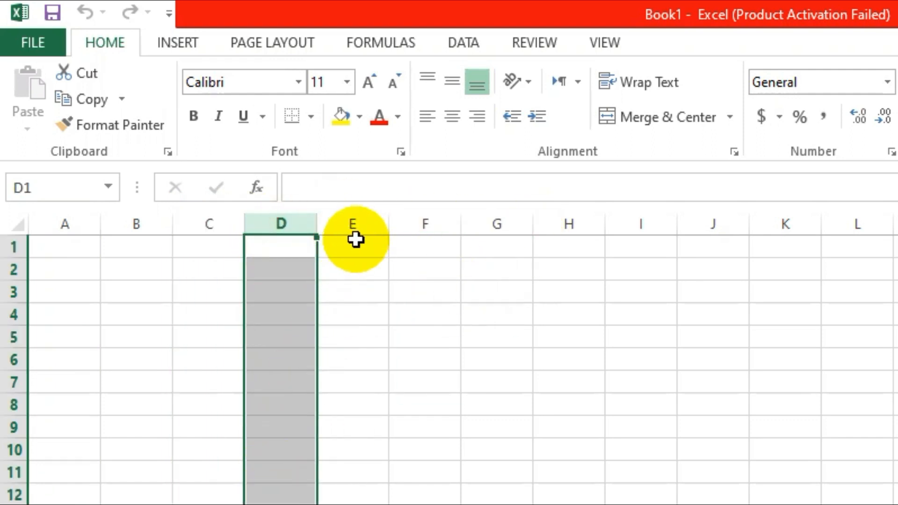
left_click(356, 221)
left_click(417, 220)
left_click(223, 224)
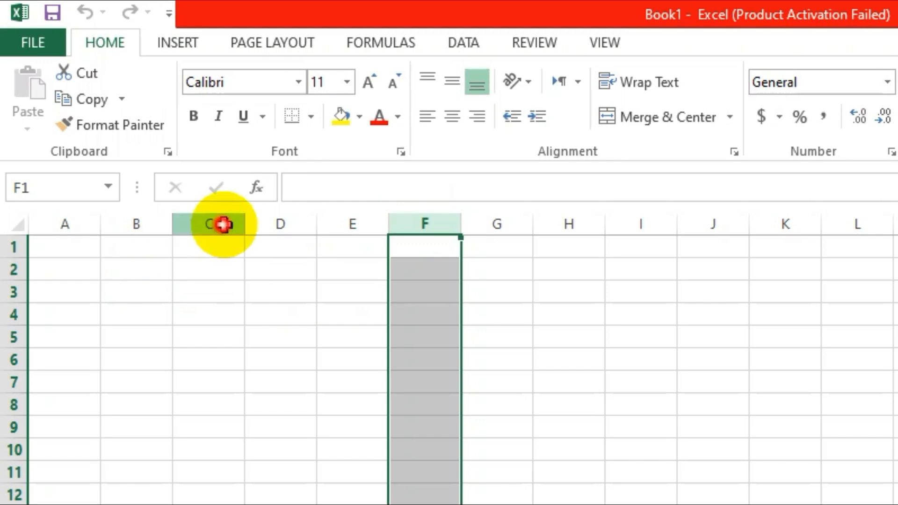
left_click(281, 219)
left_click(333, 222)
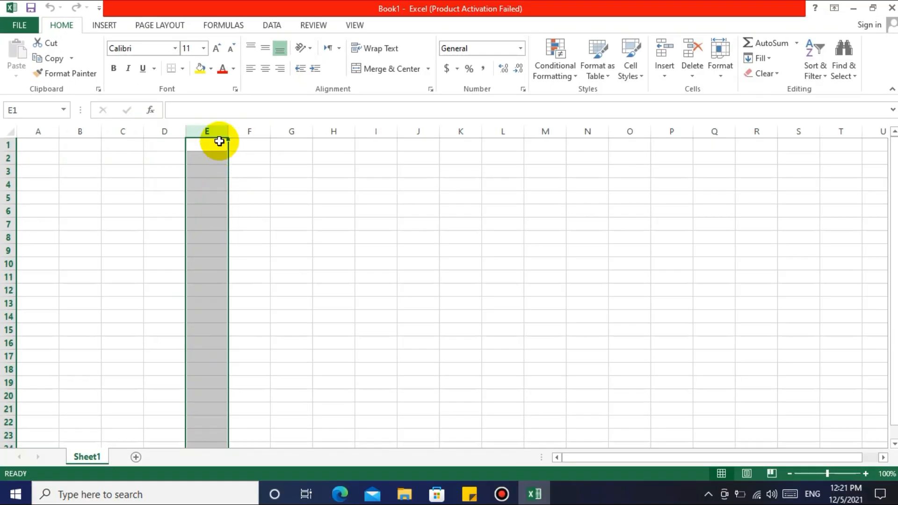
left_click(306, 249)
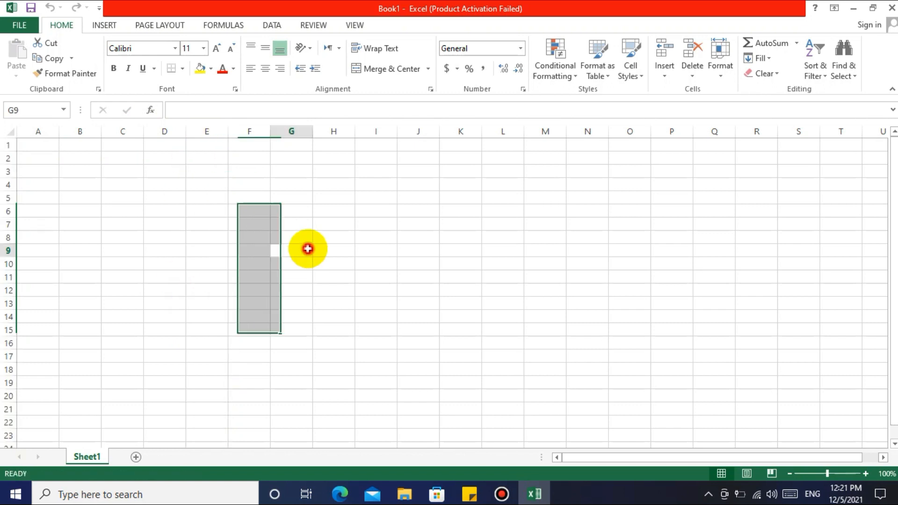
left_click(216, 220)
left_click(275, 261)
left_click(272, 299)
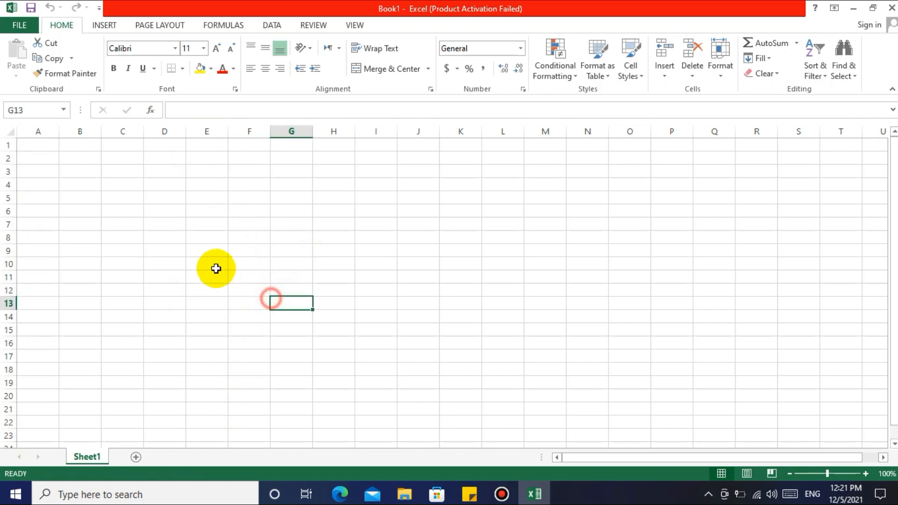
left_click(176, 211)
left_click(190, 248)
left_click(244, 226)
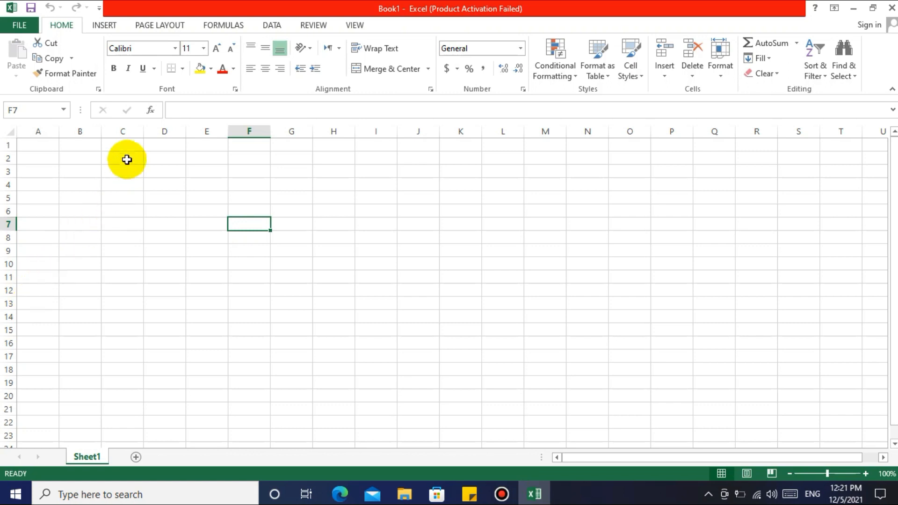
- Select entire columns C, D and E one after another, and finish on cell B9
left_click(122, 131)
left_click(150, 131)
left_click(210, 132)
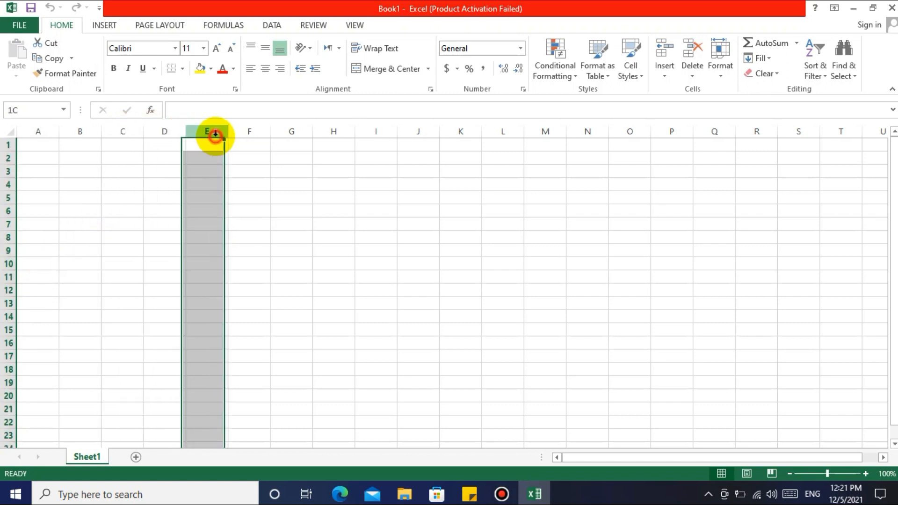
left_click(65, 250)
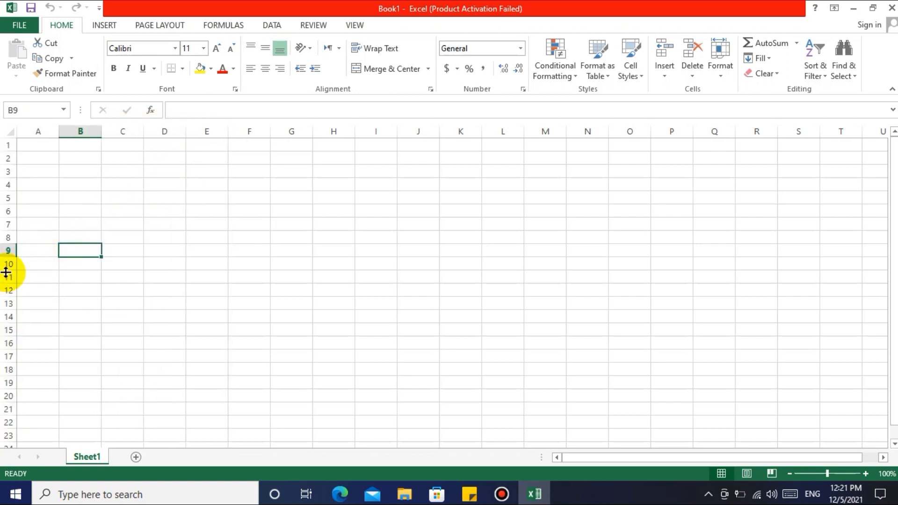
- Select entire rows 8, 9 and 10 one after another, followed by the whole of column H
left_click(6, 238)
left_click(7, 249)
left_click(8, 262)
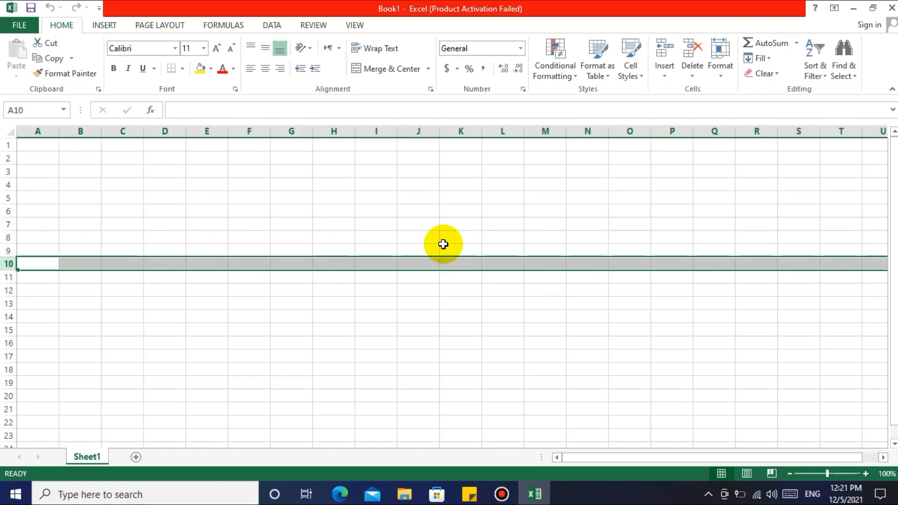
left_click(334, 131)
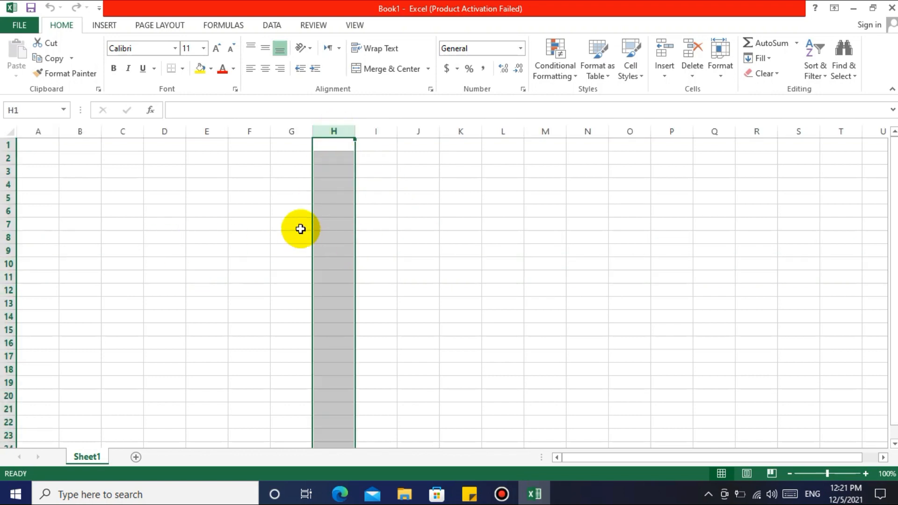
- Select individual cells one at a time across columns F, G and H, including G14 and G10
left_click(321, 209)
left_click(321, 222)
left_click(321, 246)
left_click(261, 246)
left_click(262, 278)
left_click(299, 313)
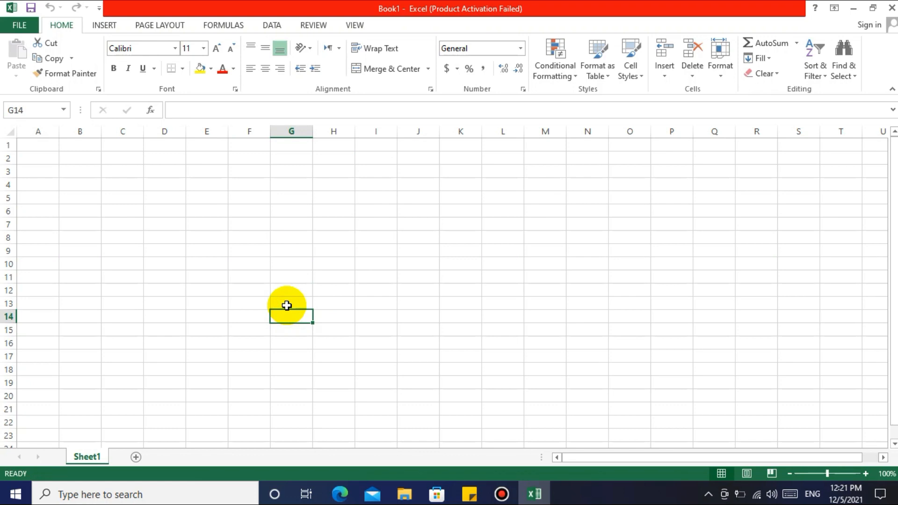
left_click(276, 262)
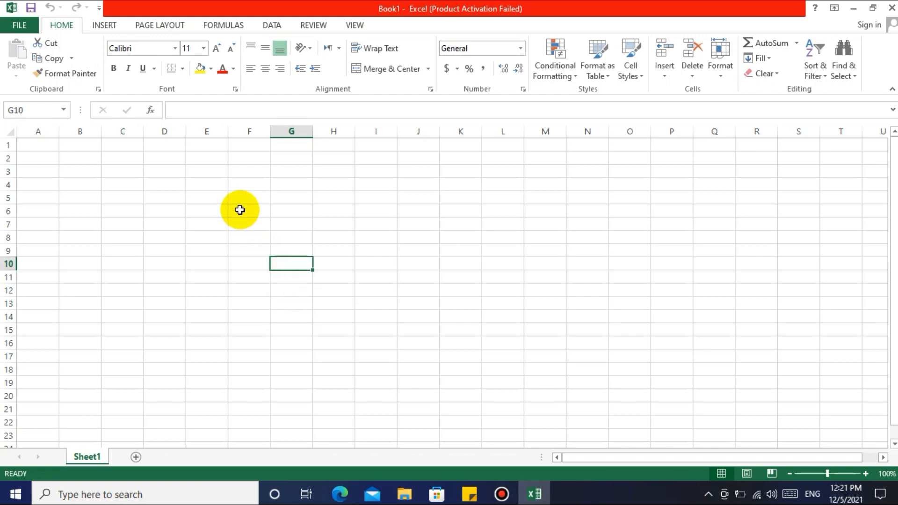
left_click(238, 213)
- Fill cells E5 to E7 with a person's first name, $20 and 12345
left_click(212, 196)
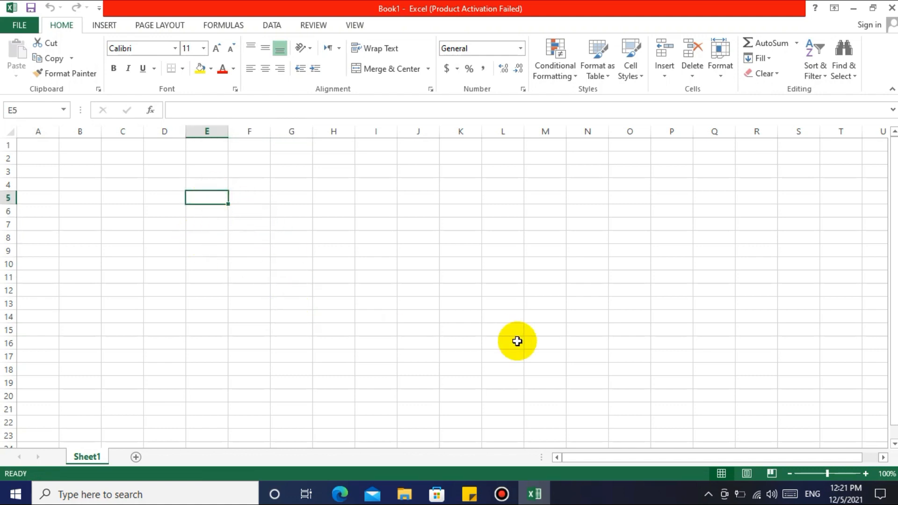
type("Farrukh")
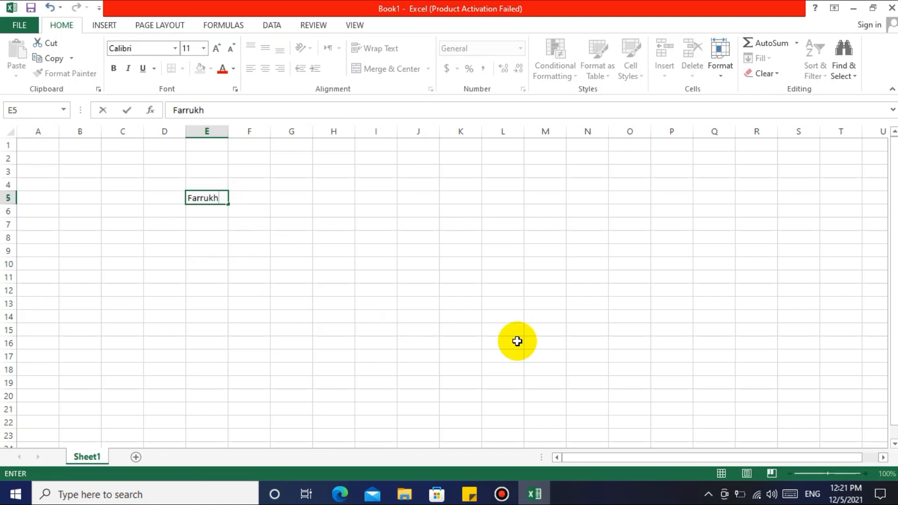
key("Return")
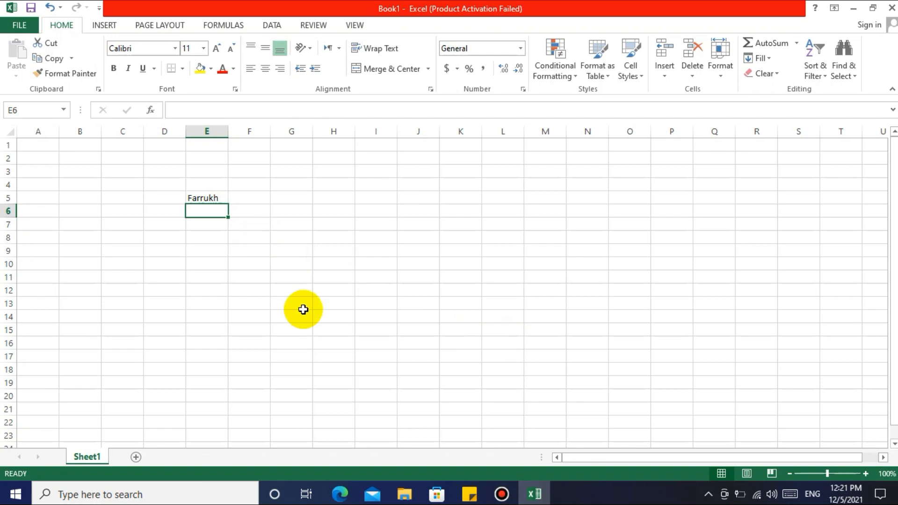
type("$20")
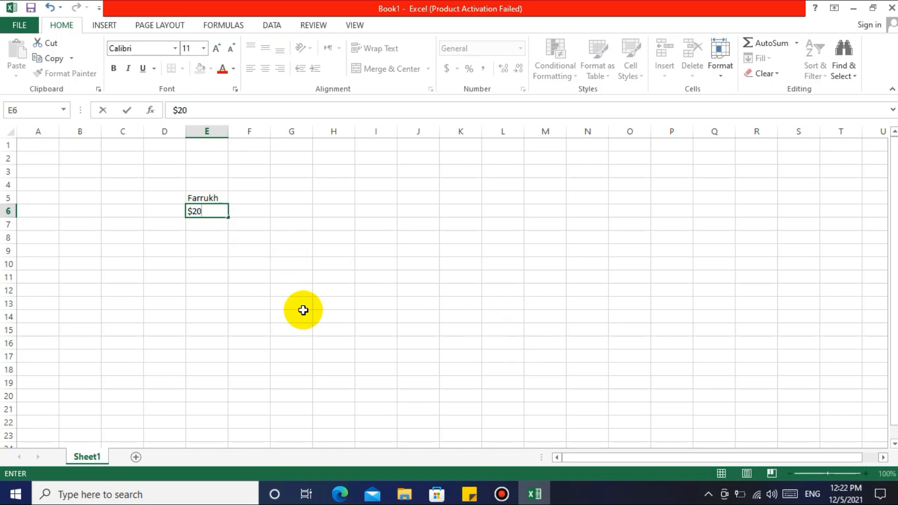
key("Return")
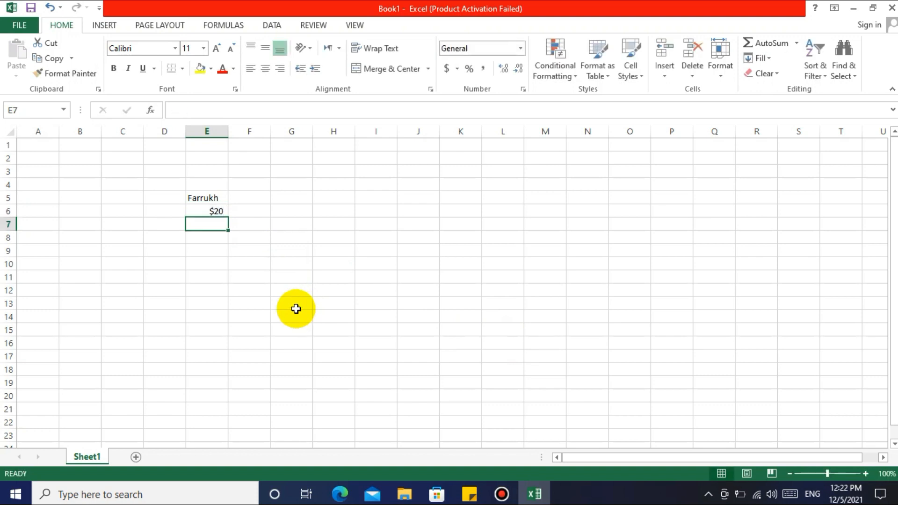
left_click(215, 238)
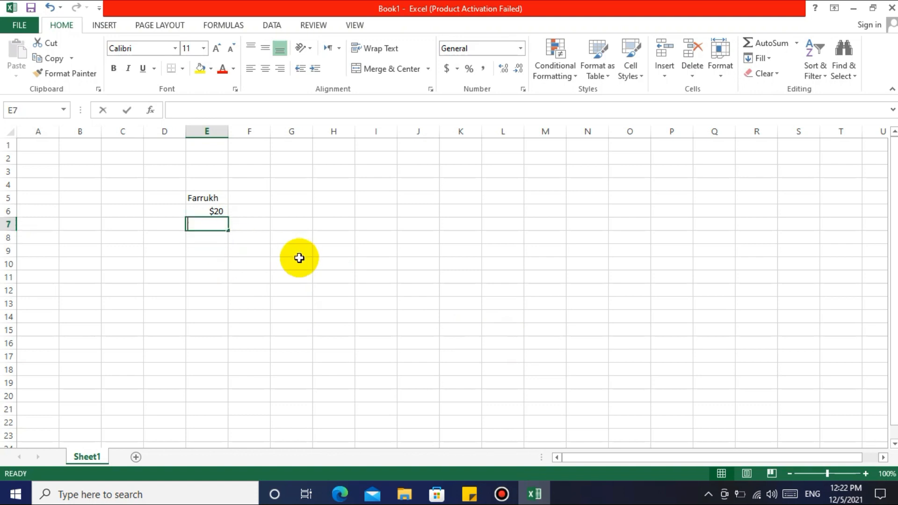
type("12345")
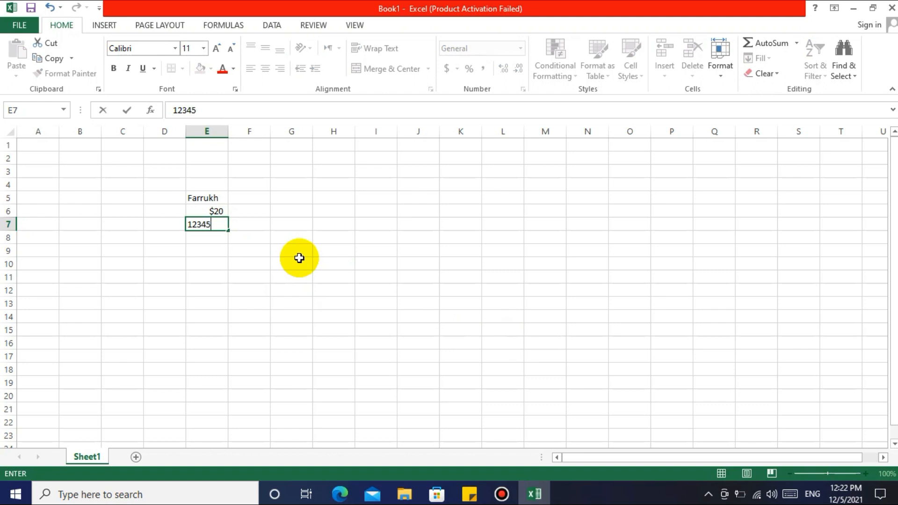
key("Return")
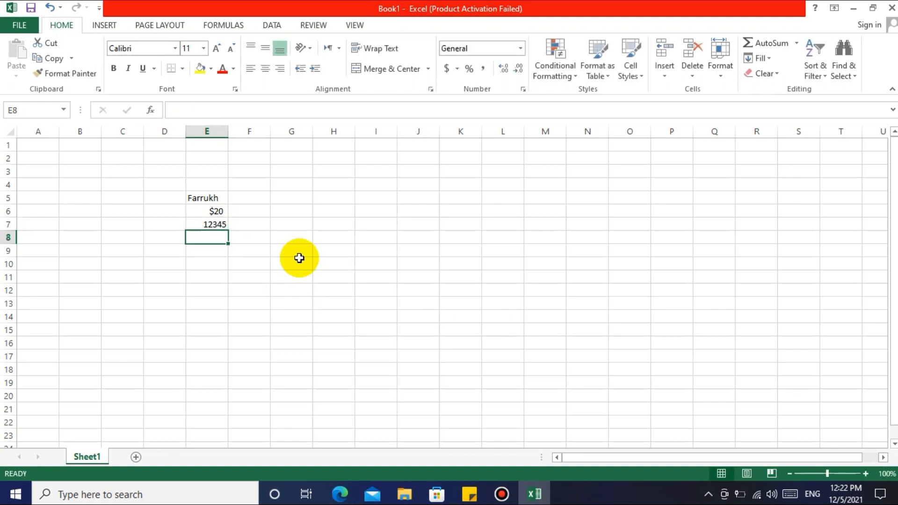
- Select several empty cells around the entered data, followed by the filled cells E5, E6 and E7 one after another
left_click(278, 261)
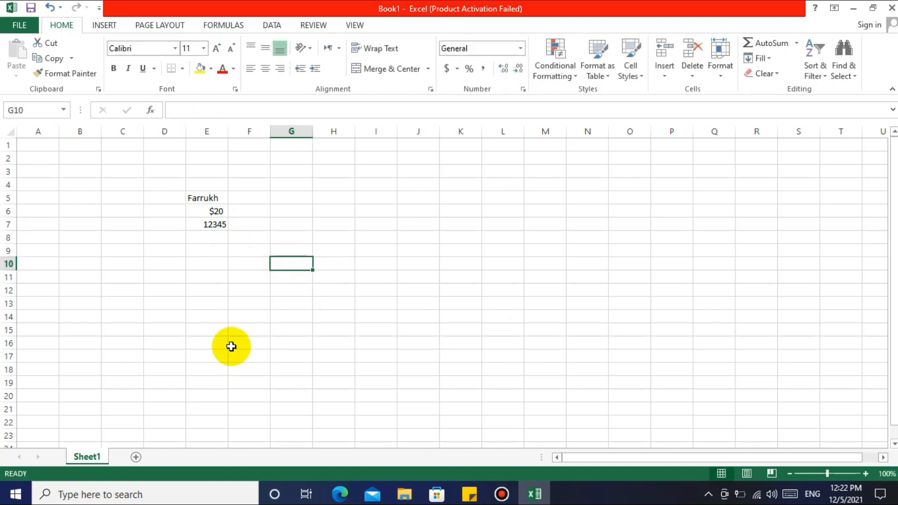
left_click(219, 262)
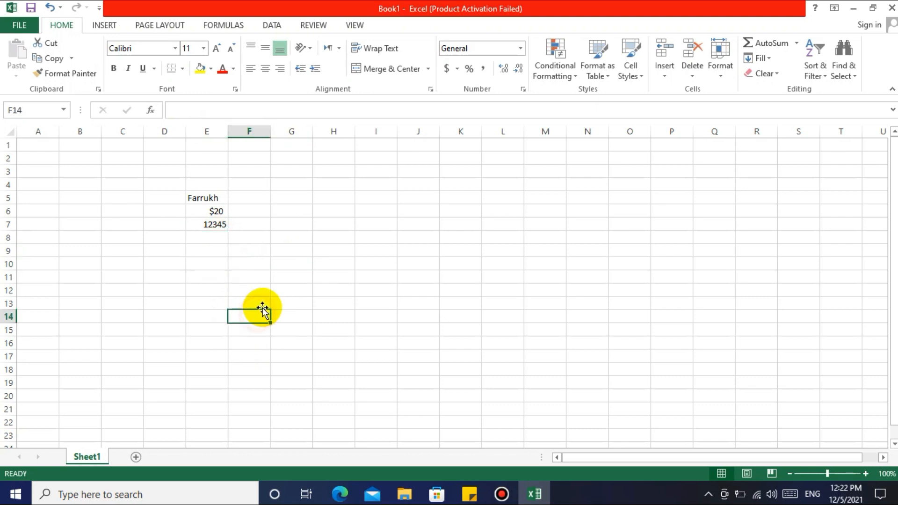
left_click(216, 195)
left_click(248, 252)
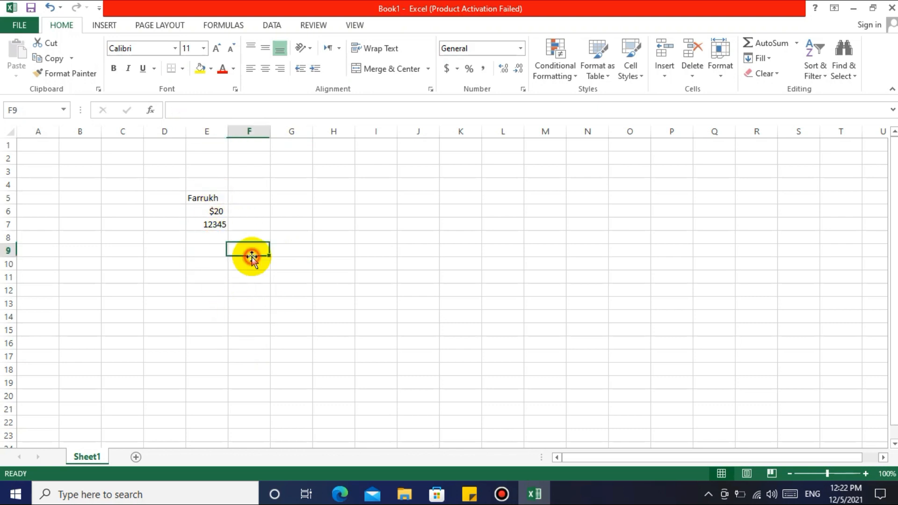
left_click(216, 196)
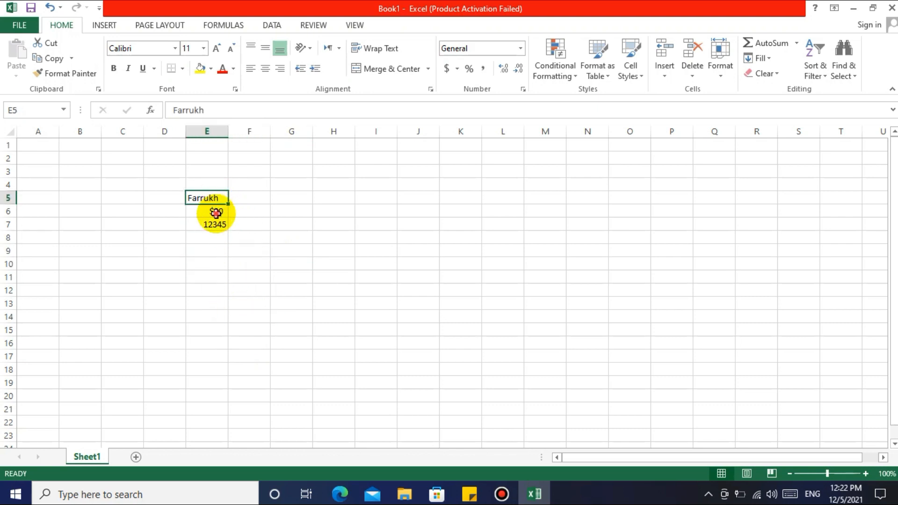
left_click(216, 213)
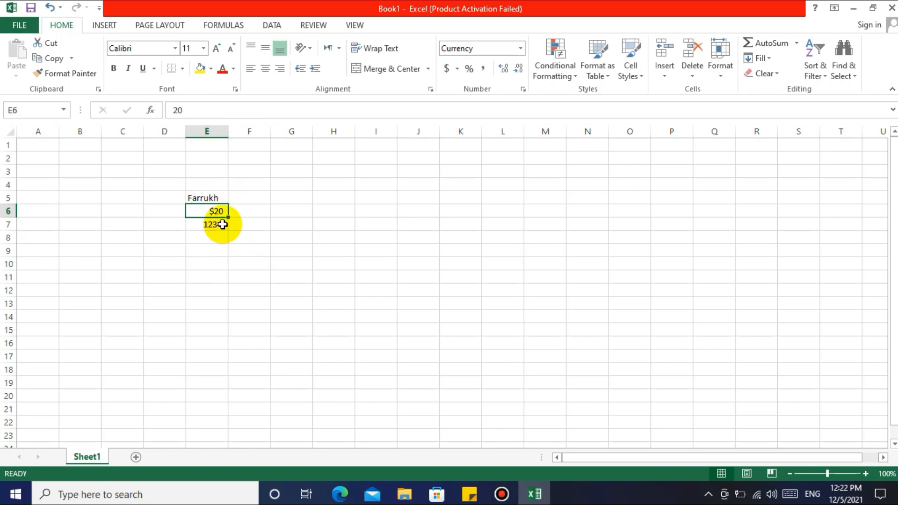
left_click(222, 225)
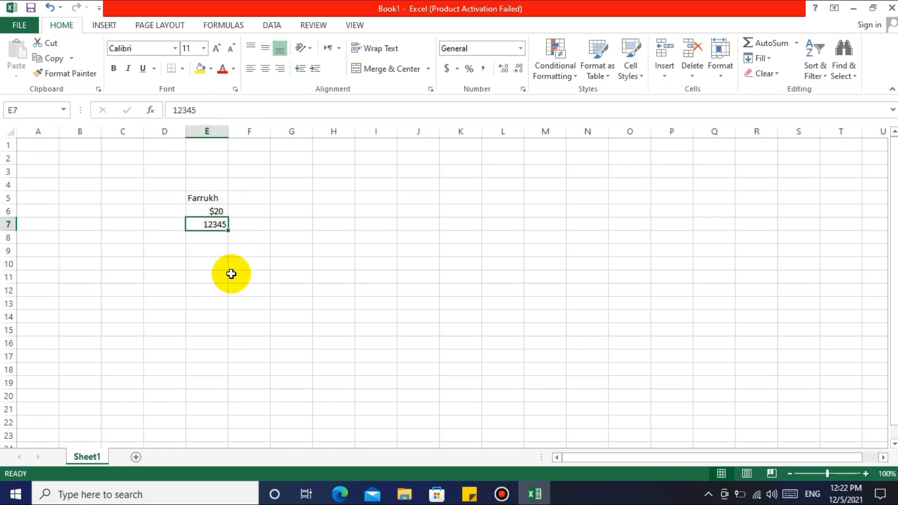
- Select single cells in and below the entered data, the block E5:E8, and the adjacent cells F6:G6
key("Down")
key("Down")
key("Down")
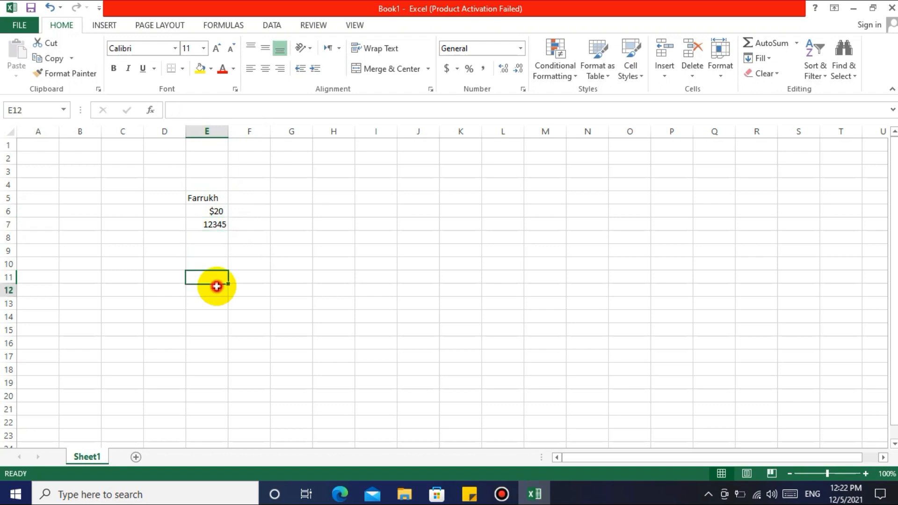
left_click(294, 279)
left_click(213, 198)
left_click(212, 225, "shift")
left_click(217, 288)
left_click(210, 198)
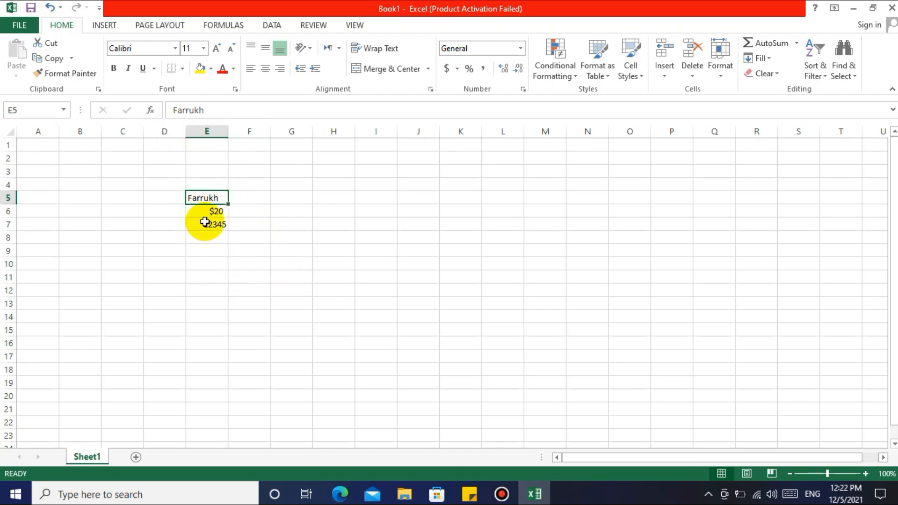
left_click(211, 299)
left_click_drag(208, 196, 219, 242)
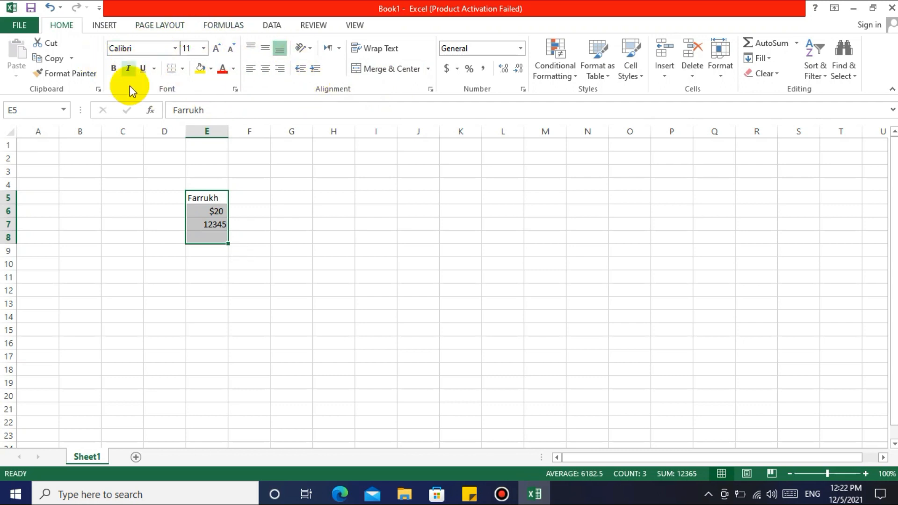
left_click_drag(233, 206, 268, 210)
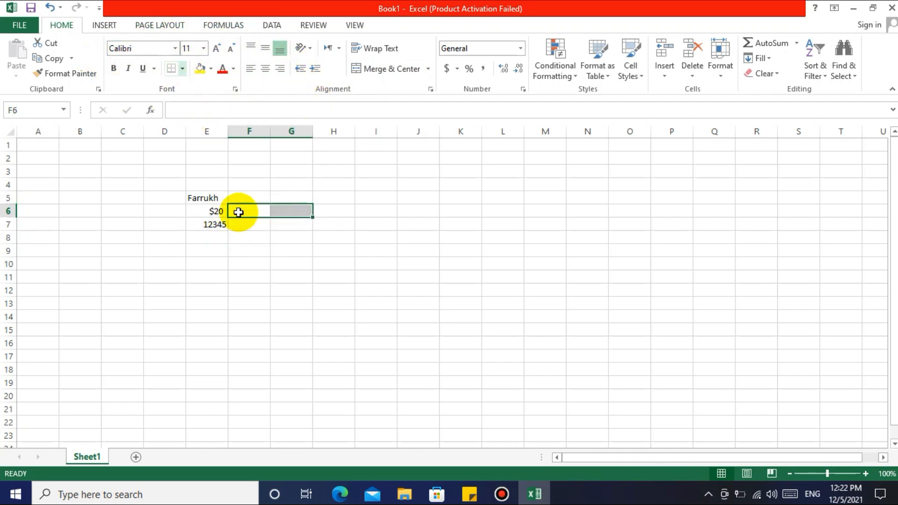
left_click(254, 263)
- Locate cell E5 by selecting it, its entire column E and its entire row 5, finishing on cell B9
left_click(216, 202)
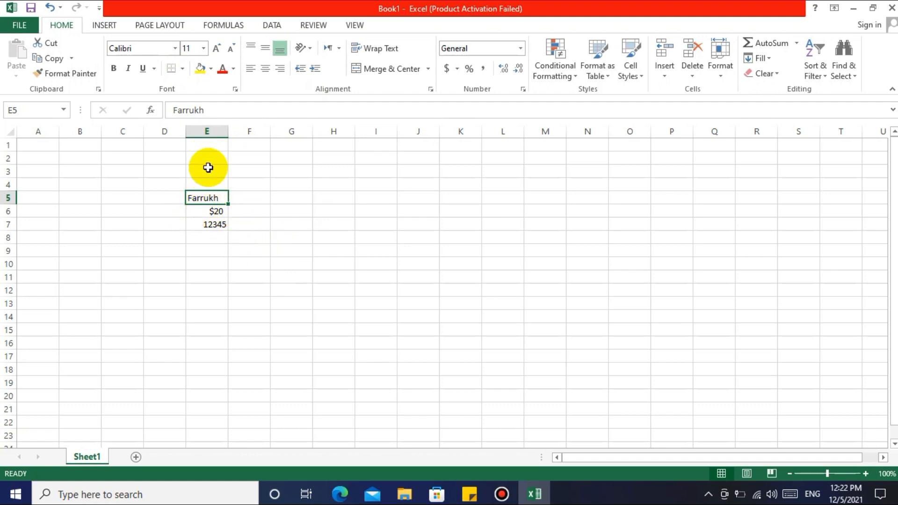
left_click(209, 132)
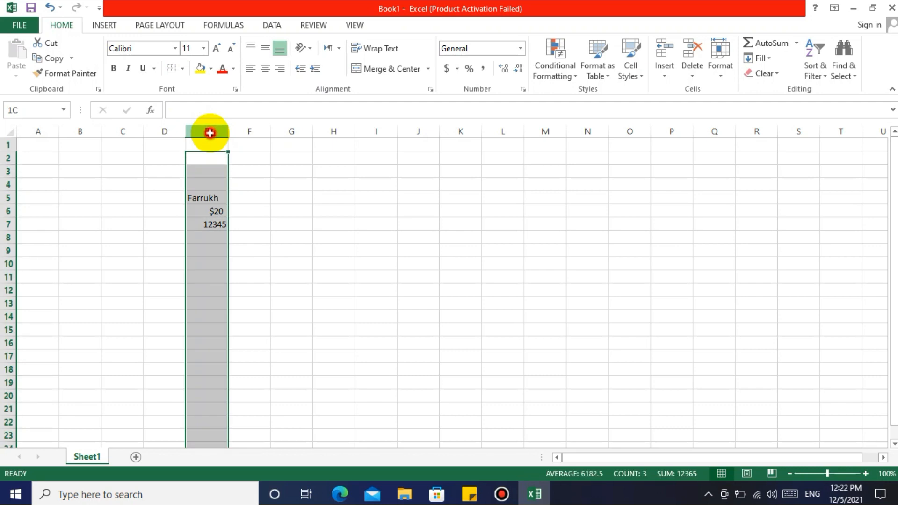
left_click(199, 201)
left_click(4, 198)
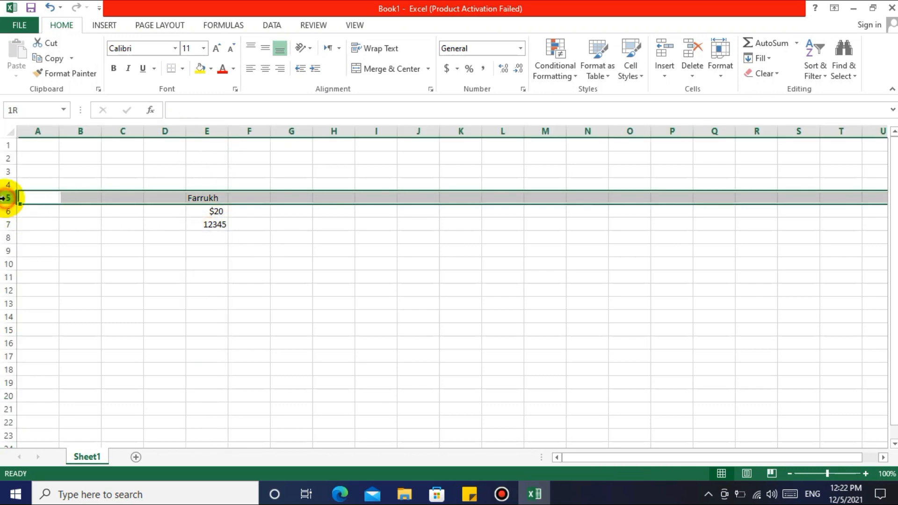
left_click(85, 246)
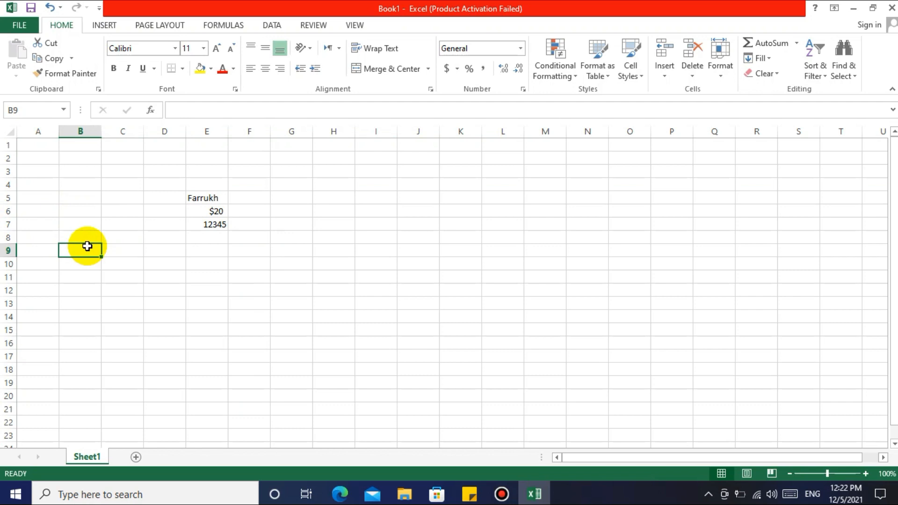
- Select column E and cell G13, and trace cell E5 through its whole column and row again, ending on E5
left_click(204, 132)
left_click(271, 305)
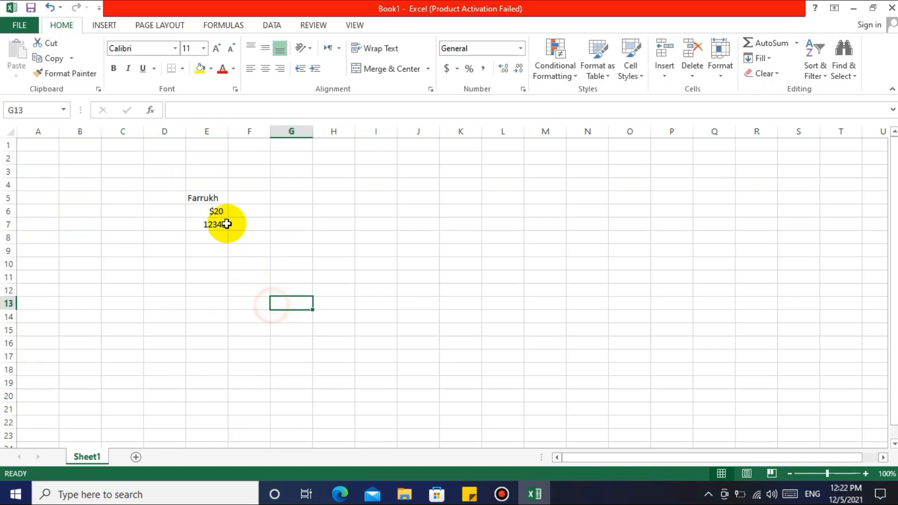
left_click(213, 196)
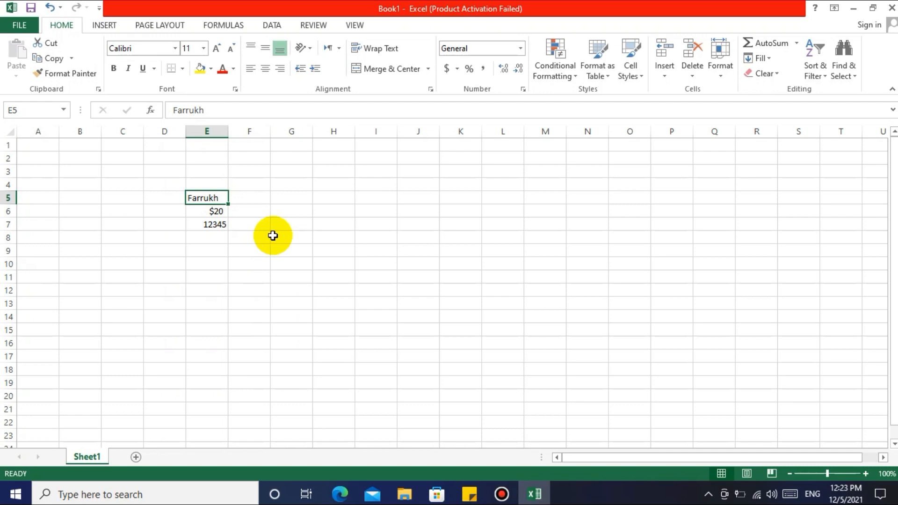
left_click(214, 135)
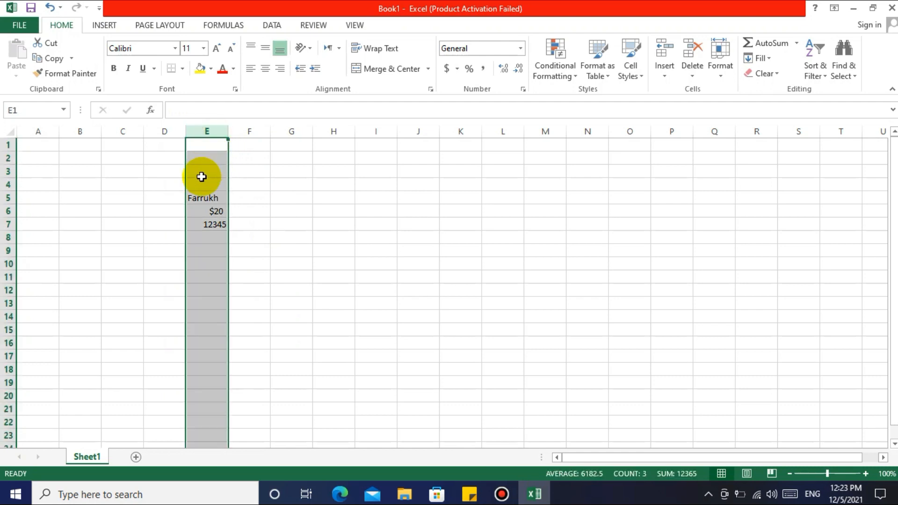
left_click(4, 199)
left_click(196, 196)
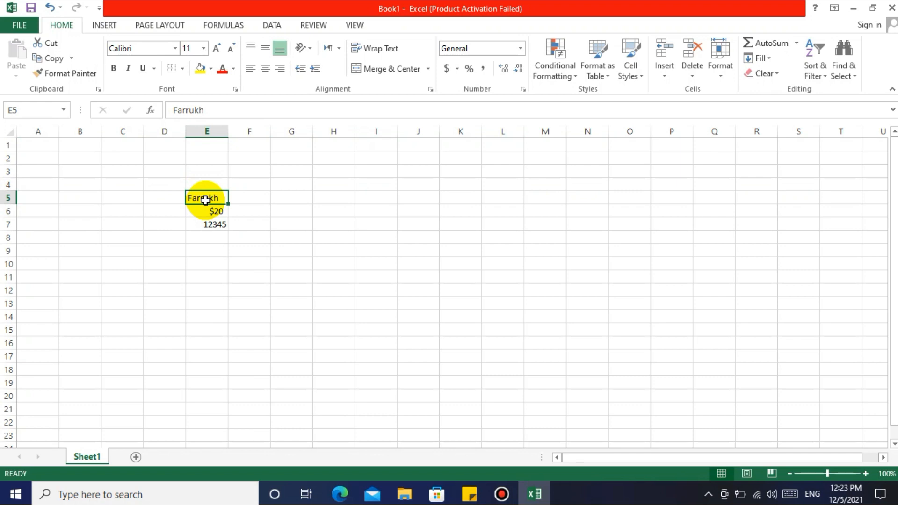
- Select cell E6 and return to E5, highlighting its entire column E and its entire row 5
key("Down")
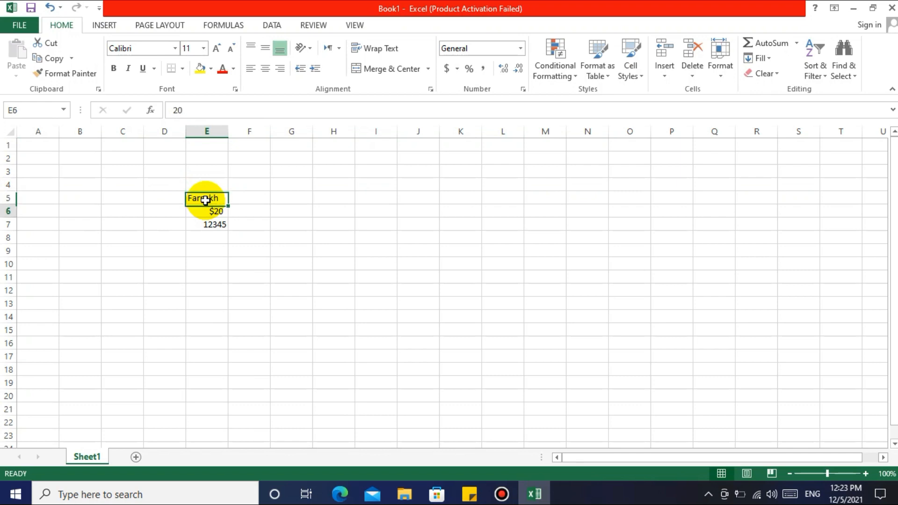
left_click(205, 201)
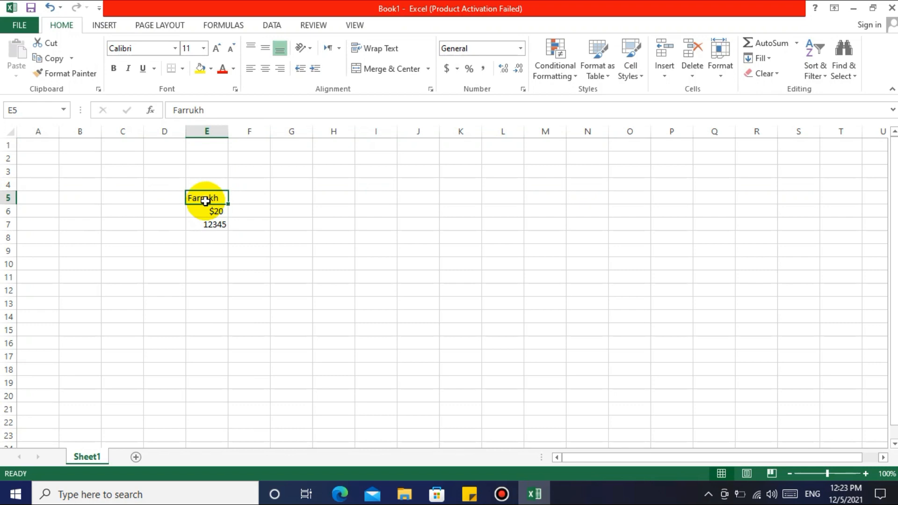
left_click(209, 133)
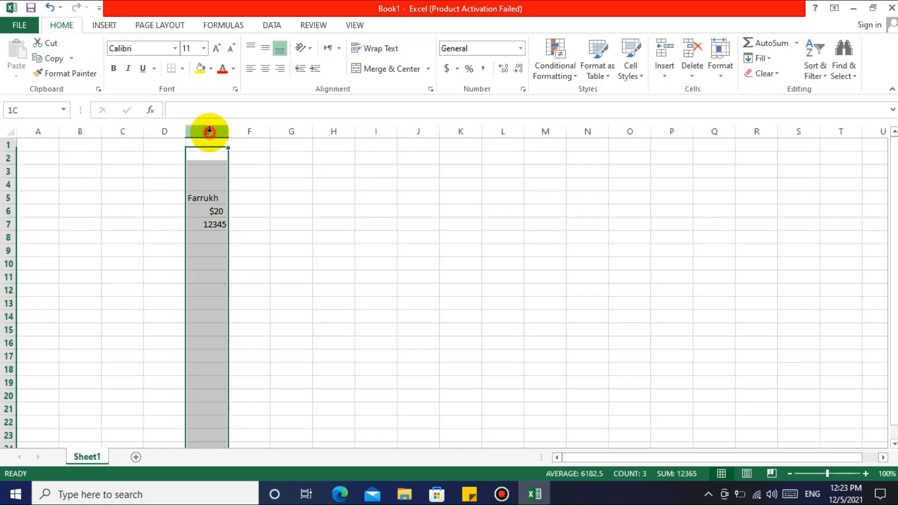
left_click(201, 196)
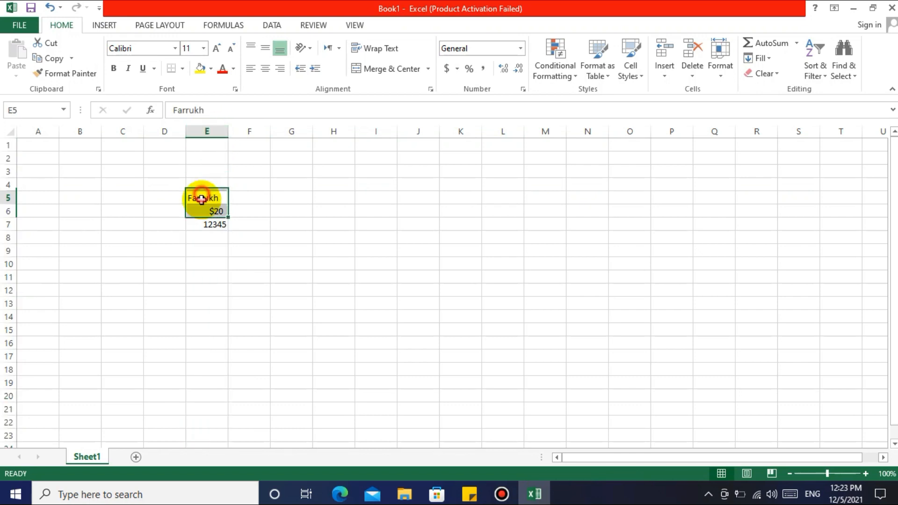
left_click(3, 198)
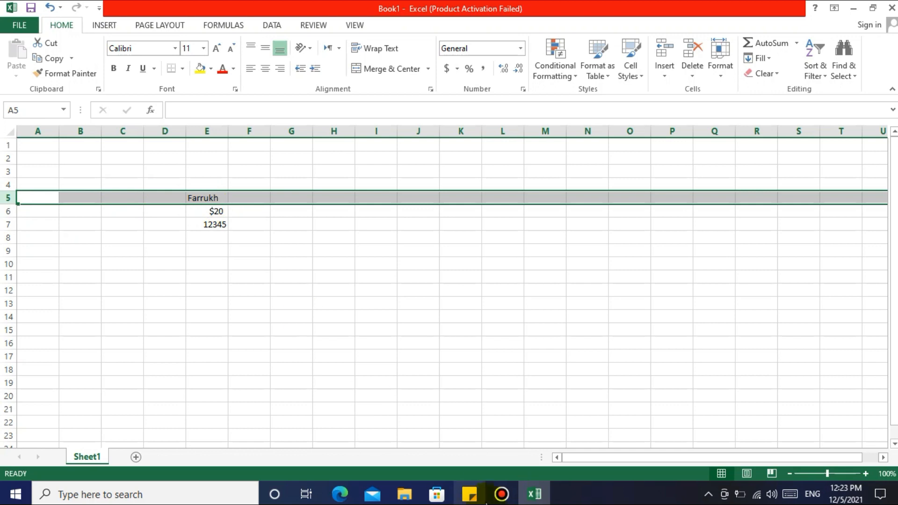
- Select cell F3 and cell E6, and trace E6 through its entire column E and its entire row 6
left_click(234, 170)
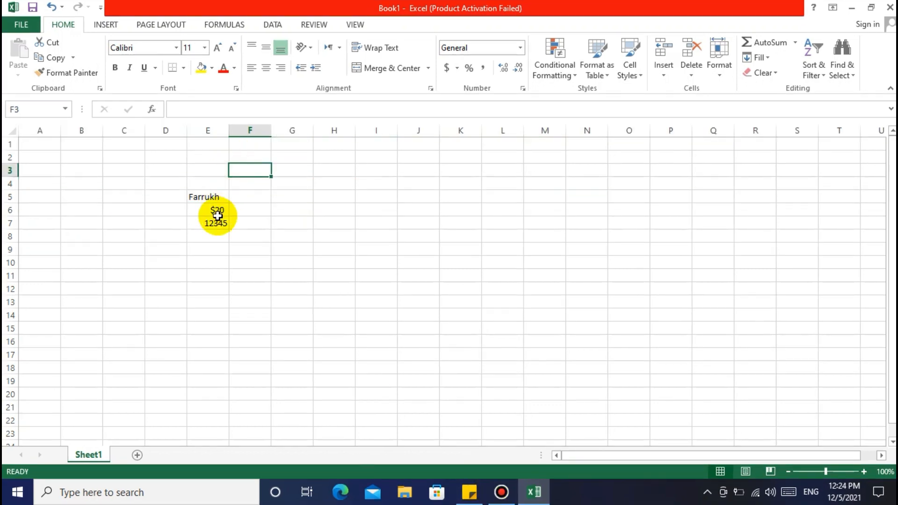
left_click(214, 211)
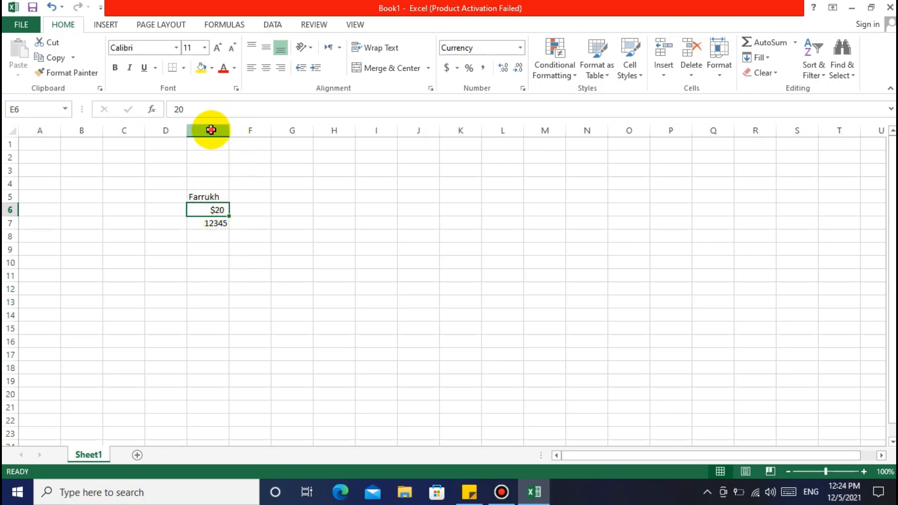
left_click(211, 130)
left_click(199, 205)
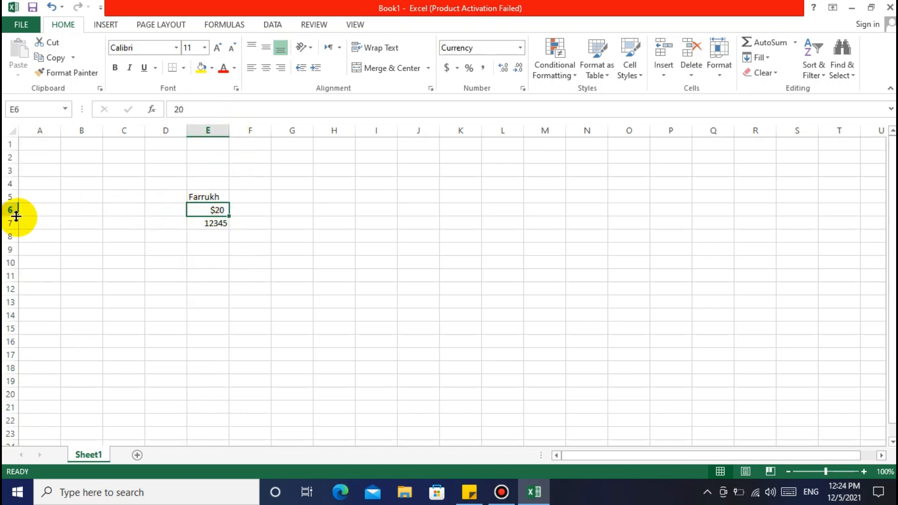
left_click(11, 210)
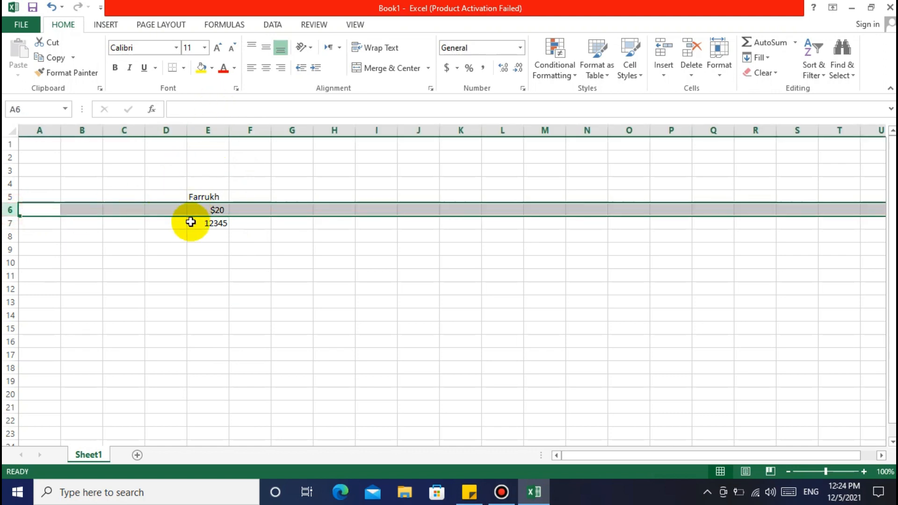
- Trace cell E7 through its entire column E and its entire row 7, finishing on cell E12
left_click(212, 223)
left_click(217, 132)
left_click(195, 223)
left_click(9, 222)
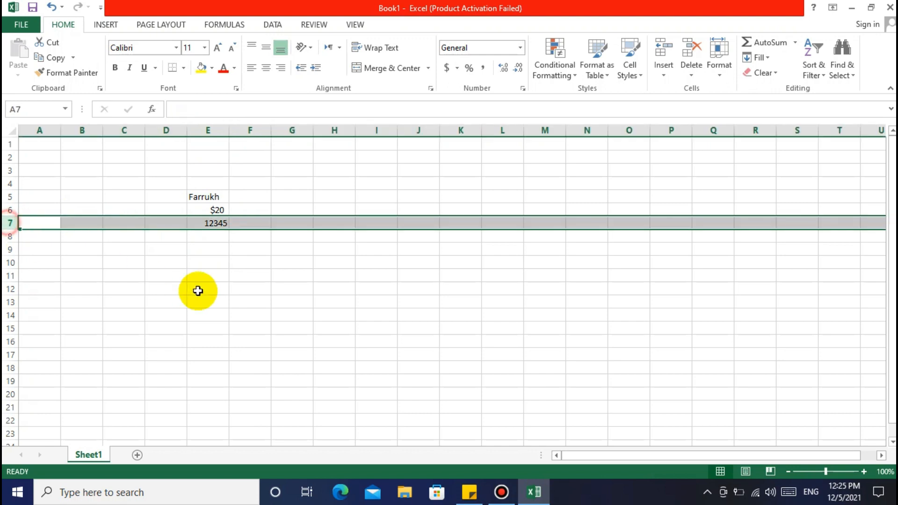
left_click(198, 291)
- Fill cell E5 with the standard yellow colour and deselect it
left_click(212, 195)
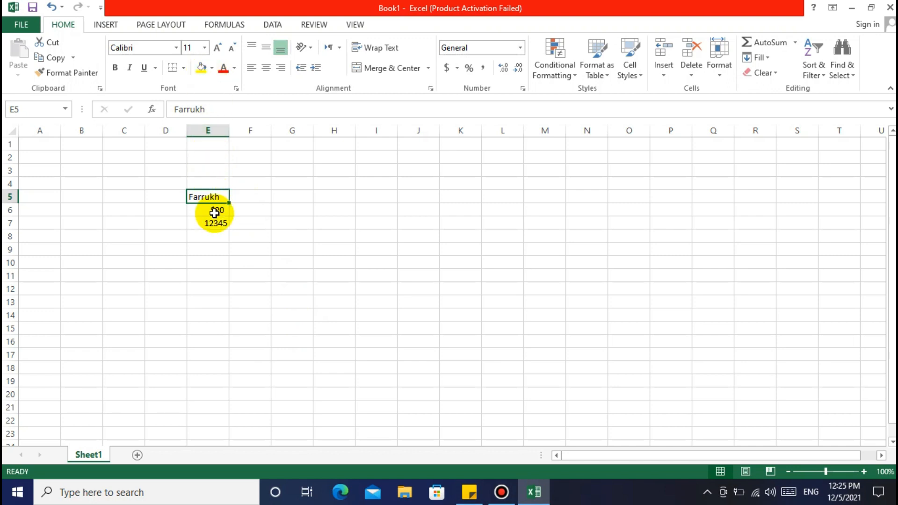
left_click(215, 210)
left_click(216, 196)
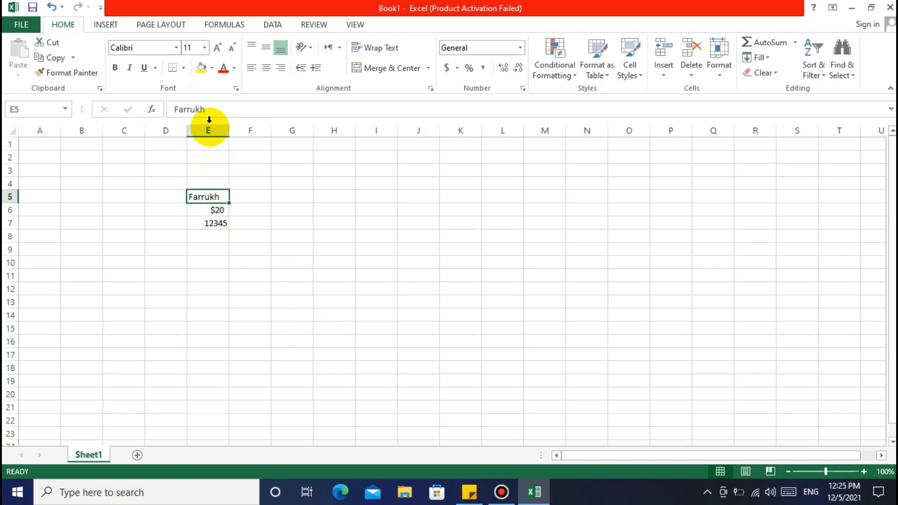
left_click(204, 68)
left_click(212, 67)
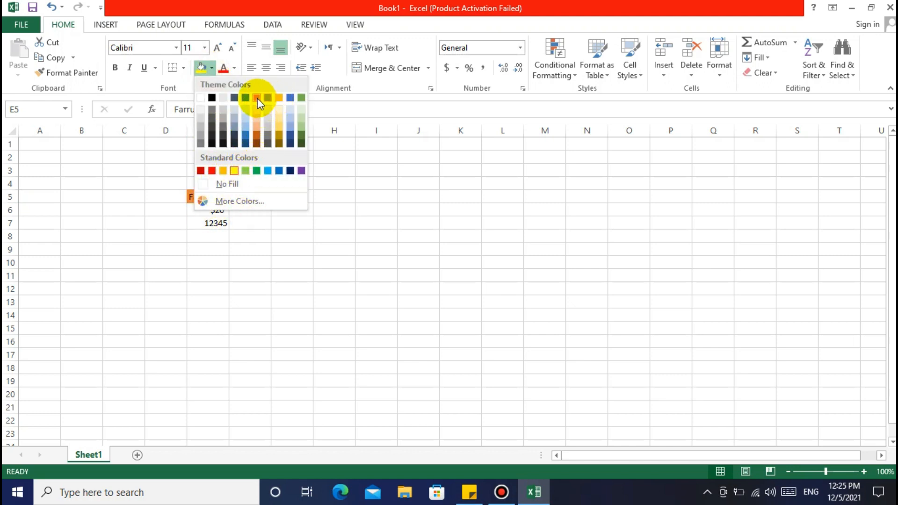
left_click(233, 170)
left_click(283, 234)
- Set the font colour of the $20 value in cell E6 to the theme blue after trying orange
left_click(217, 209)
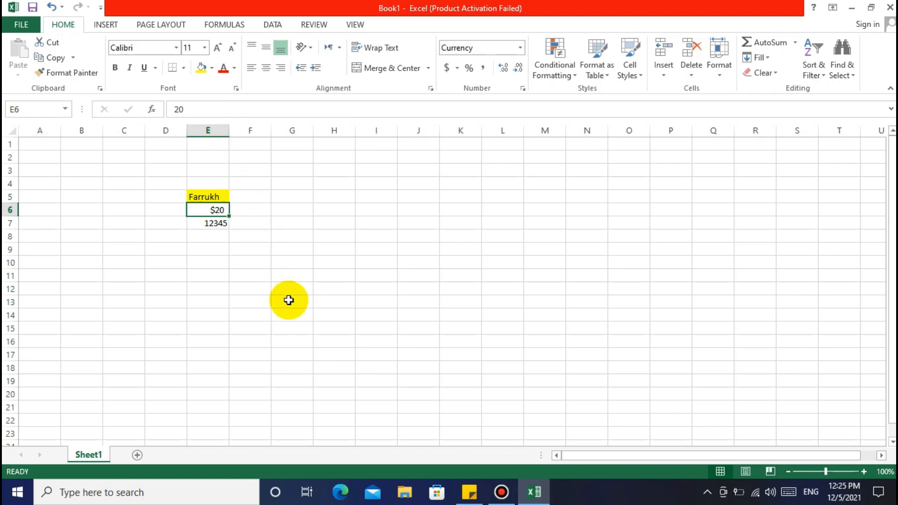
left_click(232, 70)
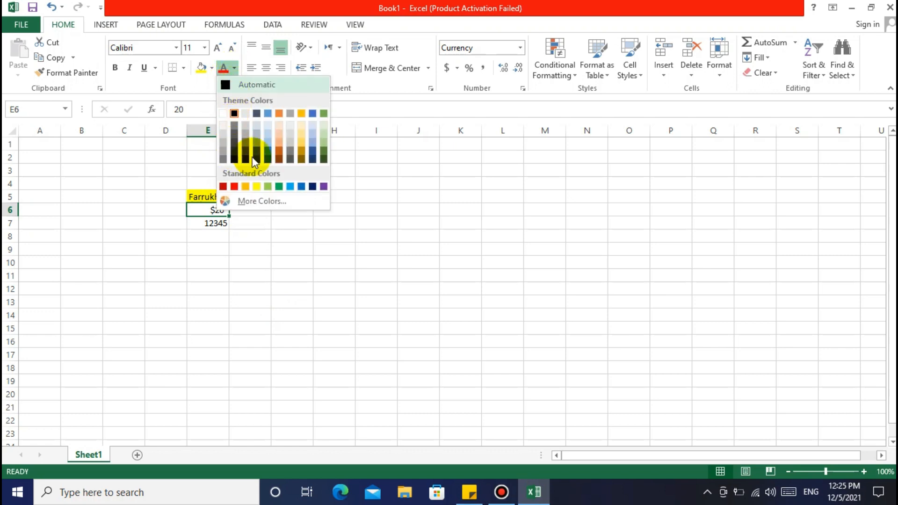
left_click(280, 113)
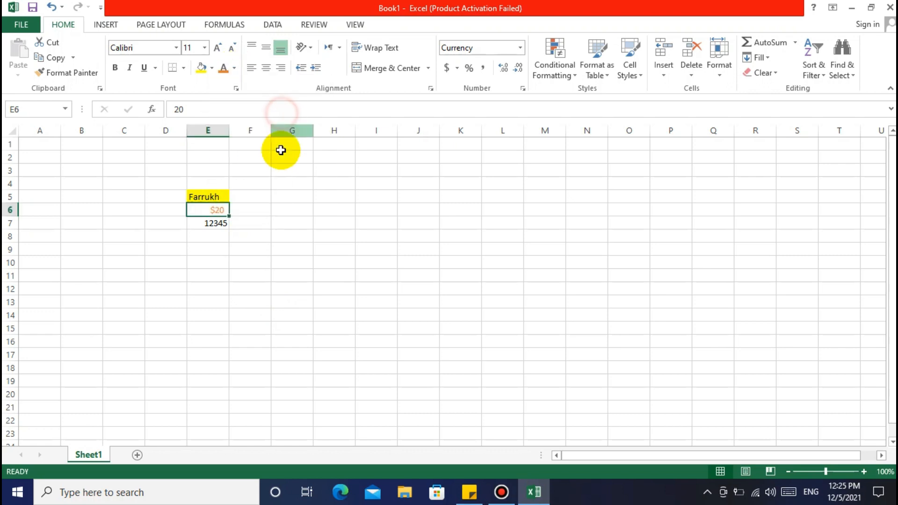
left_click(234, 69)
left_click(312, 114)
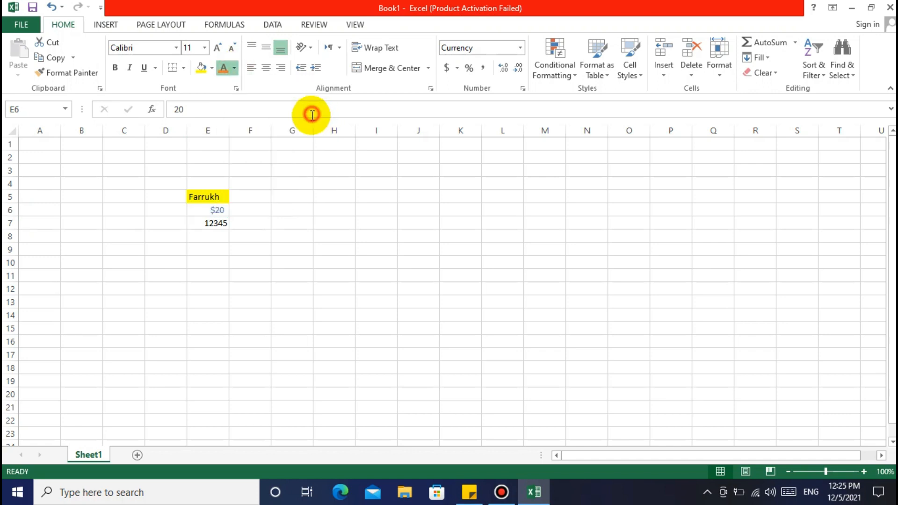
left_click(254, 210)
- Make the number in cell E7 bold, italic and underlined
left_click(220, 225)
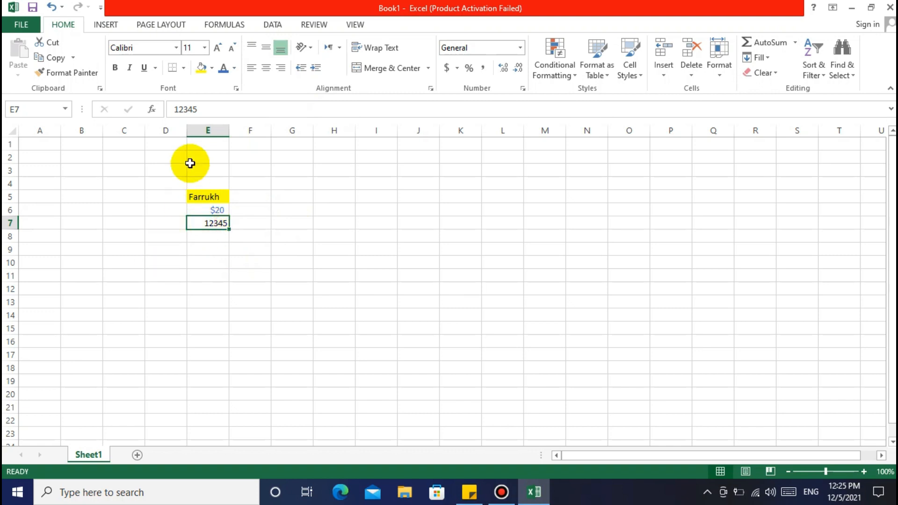
left_click(130, 70)
left_click(147, 70)
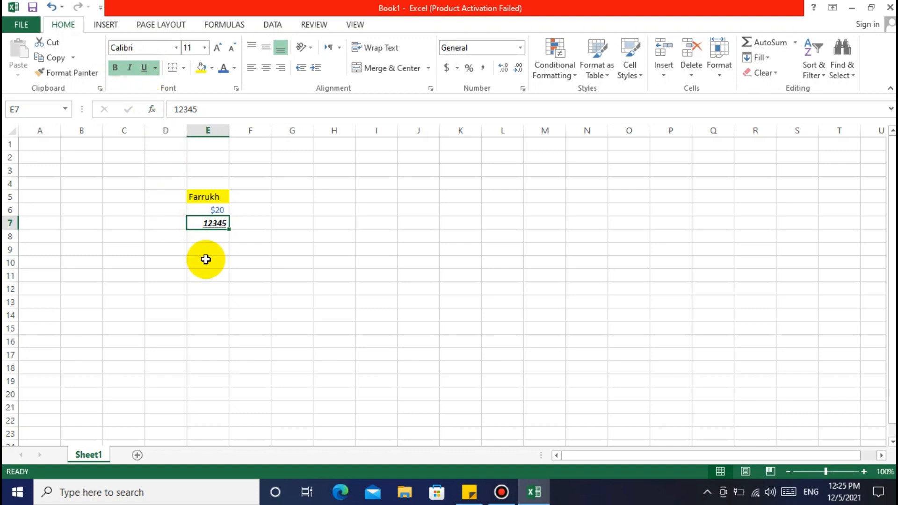
left_click(185, 70)
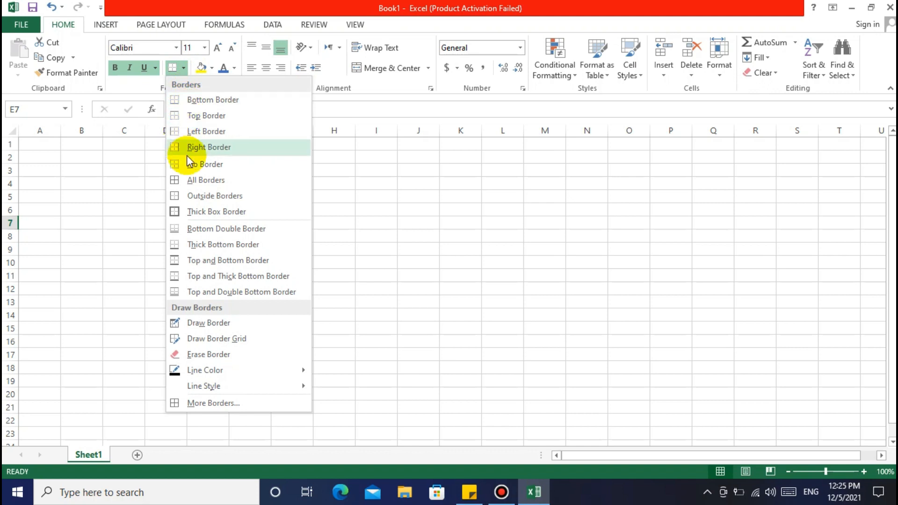
left_click(399, 220)
left_click(246, 249)
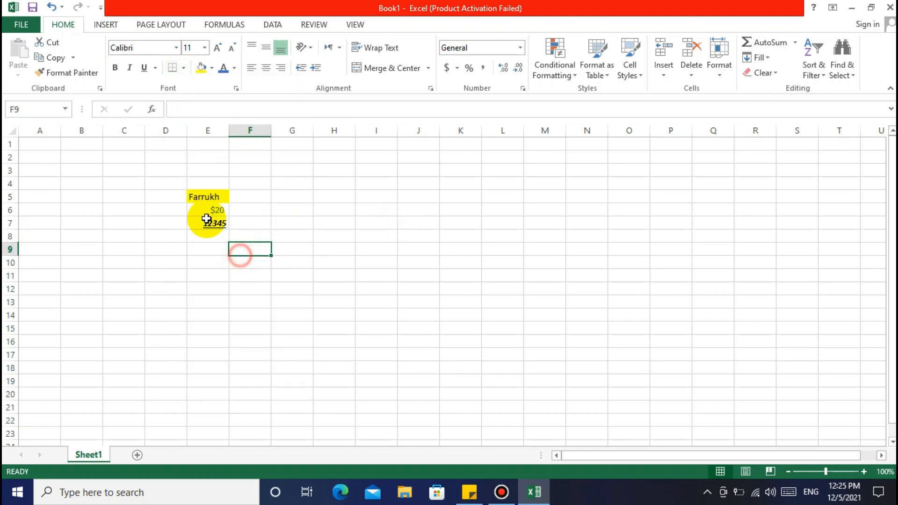
left_click(189, 223)
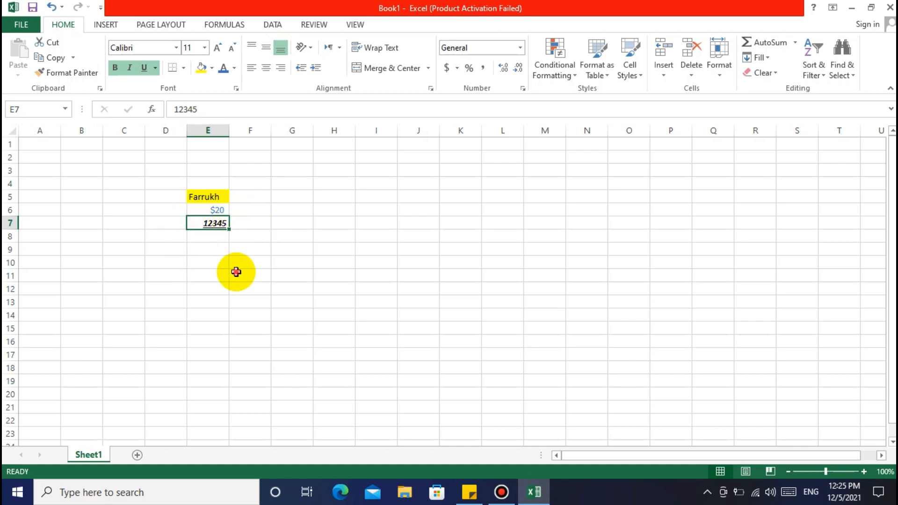
left_click_drag(234, 271, 241, 261)
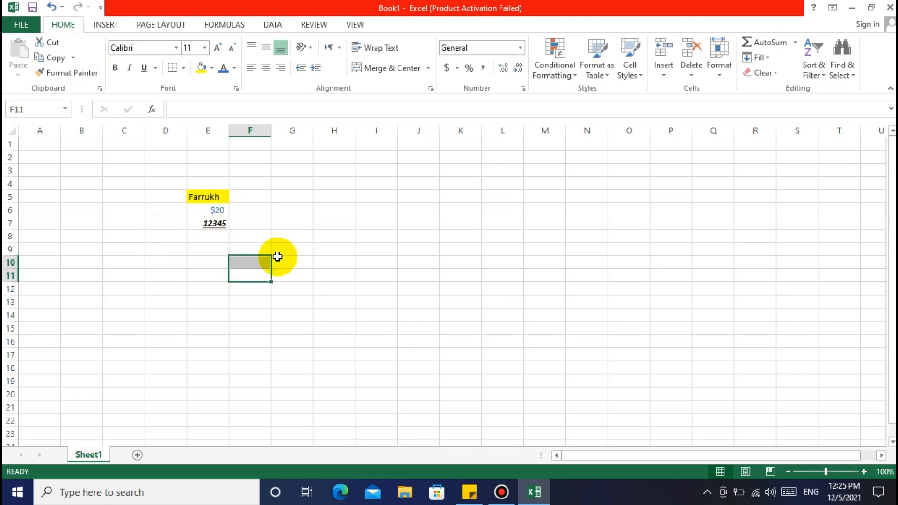
- Apply a Thick Box Border to cell E7 and deselect it
left_click(200, 225)
left_click(186, 68)
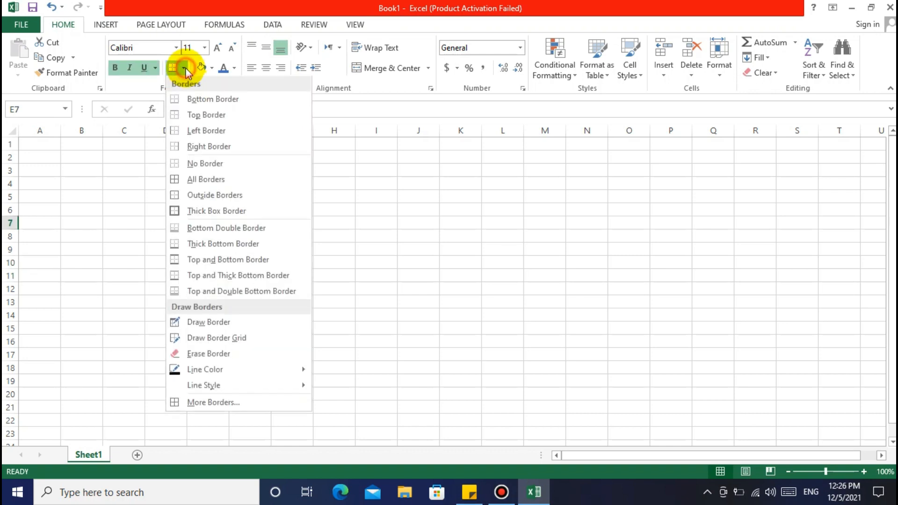
left_click(200, 223)
left_click_drag(345, 238, 344, 251)
left_click(206, 250)
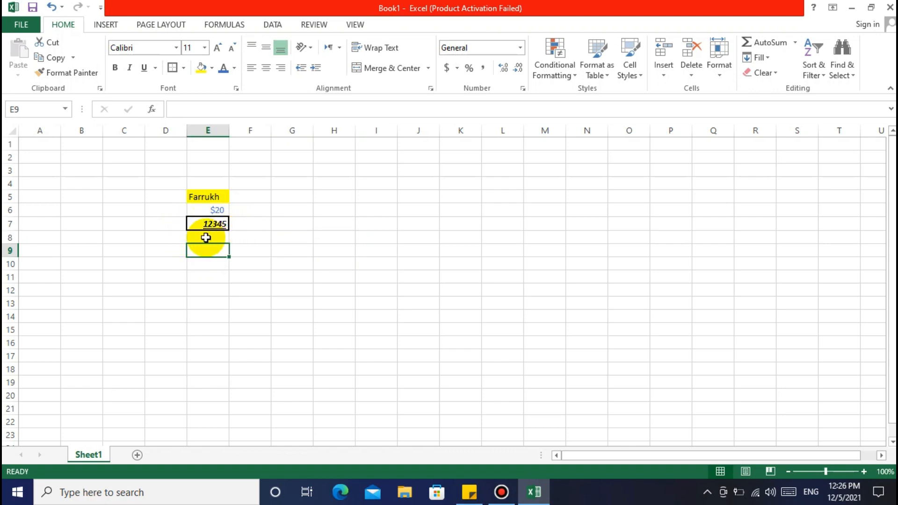
- Look over the formatted cells E5 to E7 and the empty cells below, and undo the thick box border on E7
left_click(223, 300)
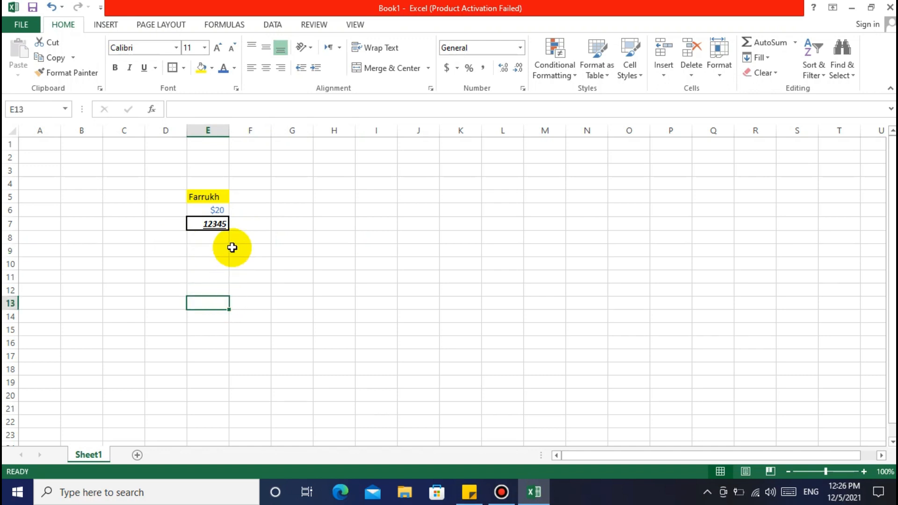
left_click(206, 210)
left_click(220, 269)
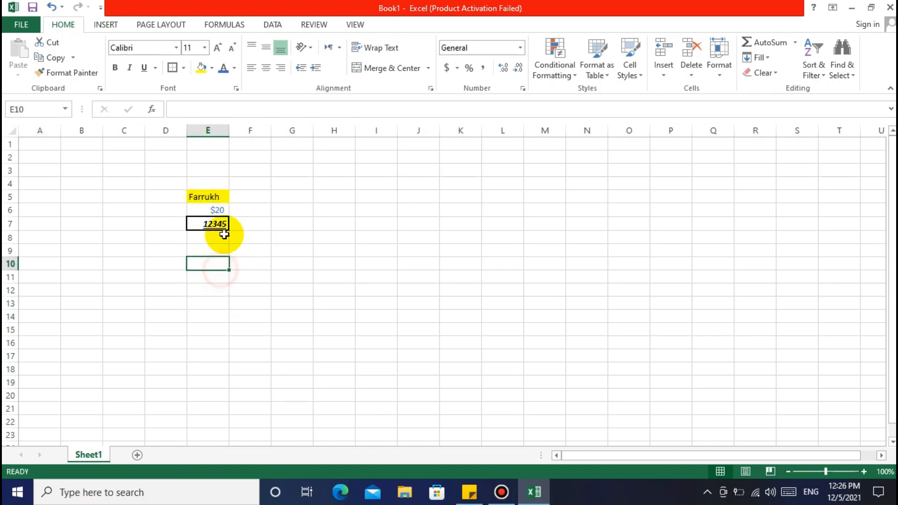
left_click(214, 195)
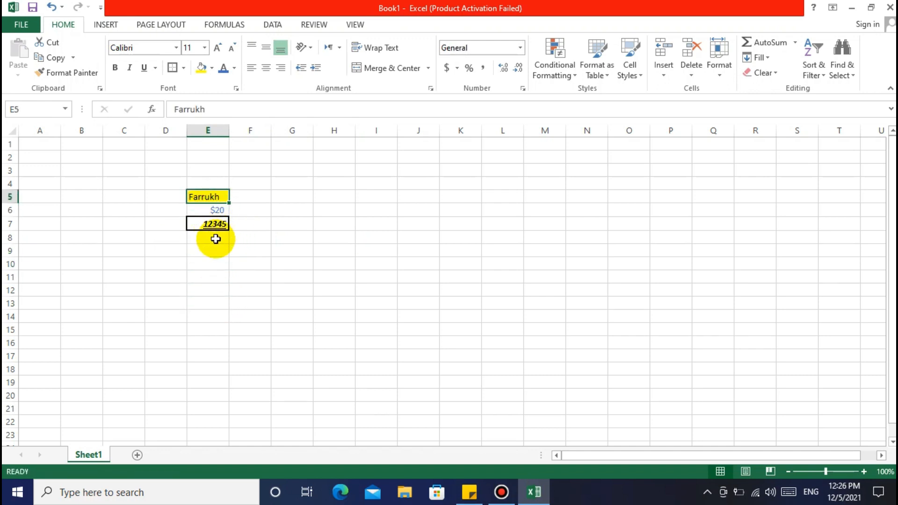
left_click(215, 225)
left_click(281, 290)
- Apply All Borders to the range E5:E7 and deselect it
left_click_drag(212, 195, 220, 222)
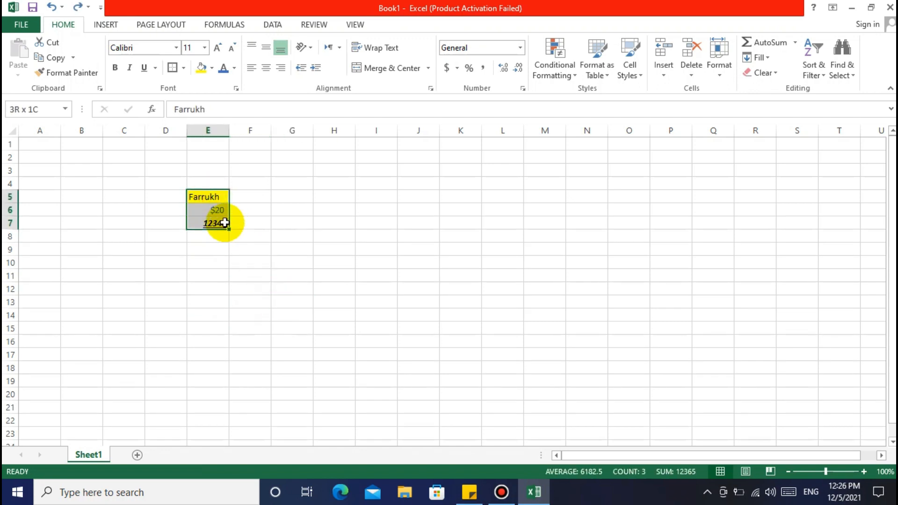
left_click(183, 68)
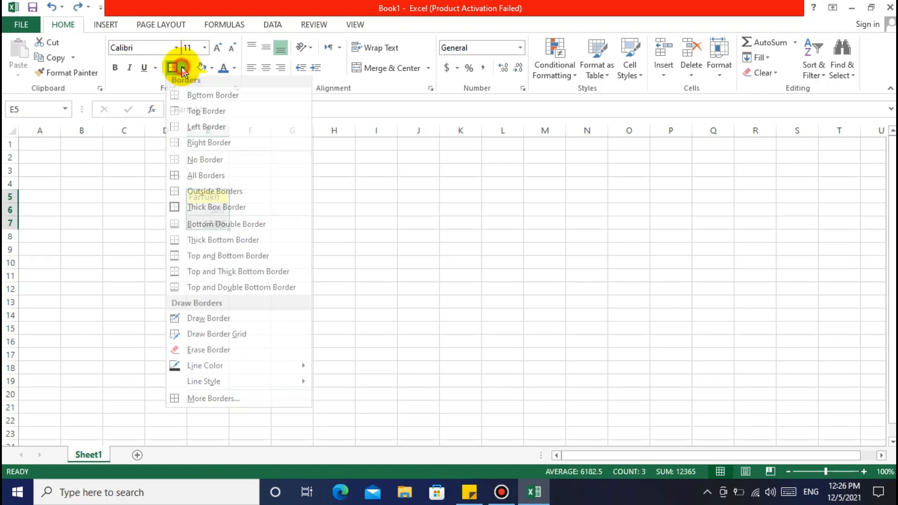
left_click(187, 176)
left_click(291, 338)
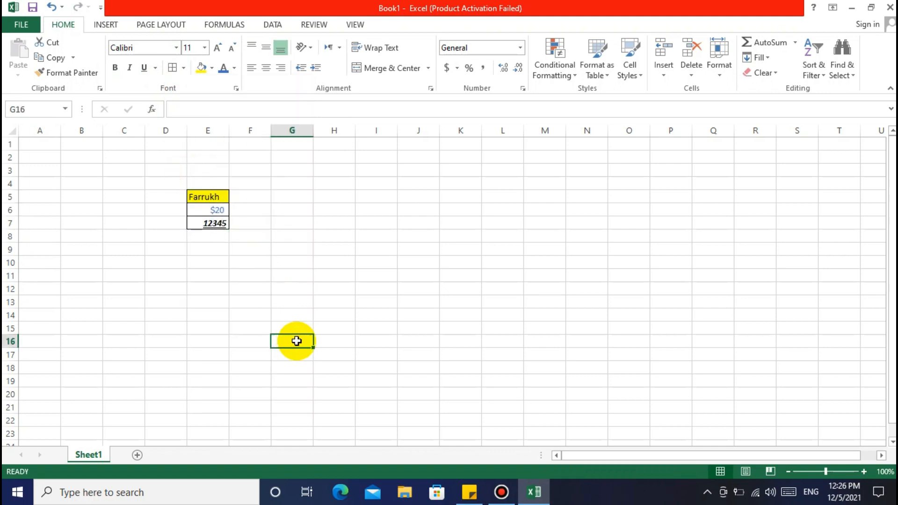
- Undo the borders on E5:E7 and deselect the range, finishing on cell G9
key("ctrl+z")
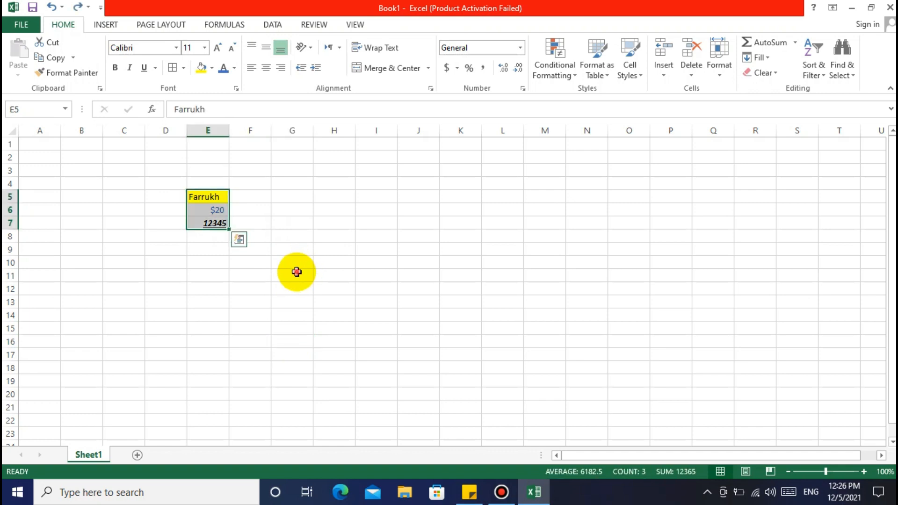
left_click(294, 287)
left_click(295, 316)
left_click(300, 248)
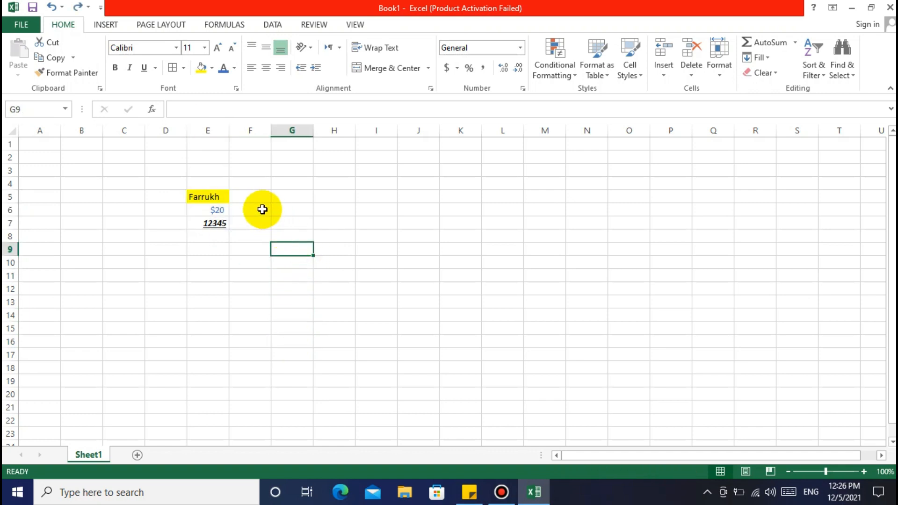
- Select cell F6, and compare columns E and D by selecting each entire column in turn
left_click(259, 207)
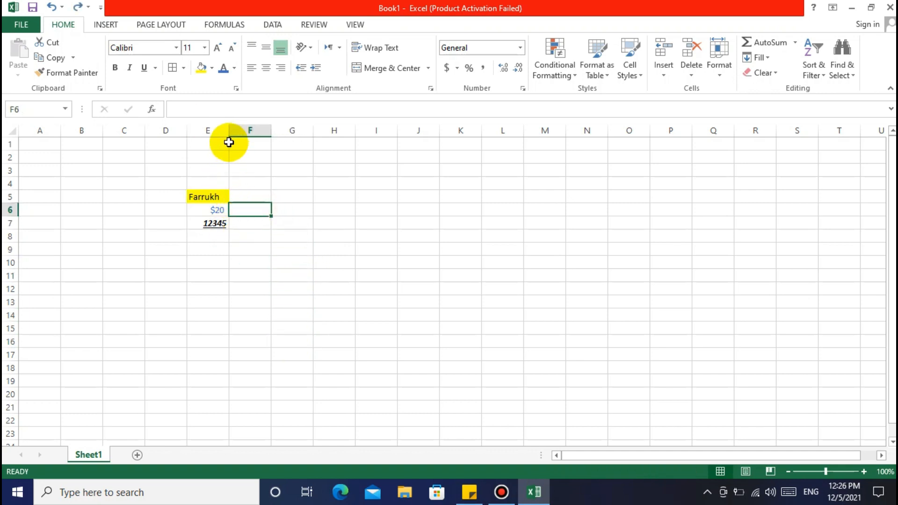
left_click(209, 130)
left_click(161, 130)
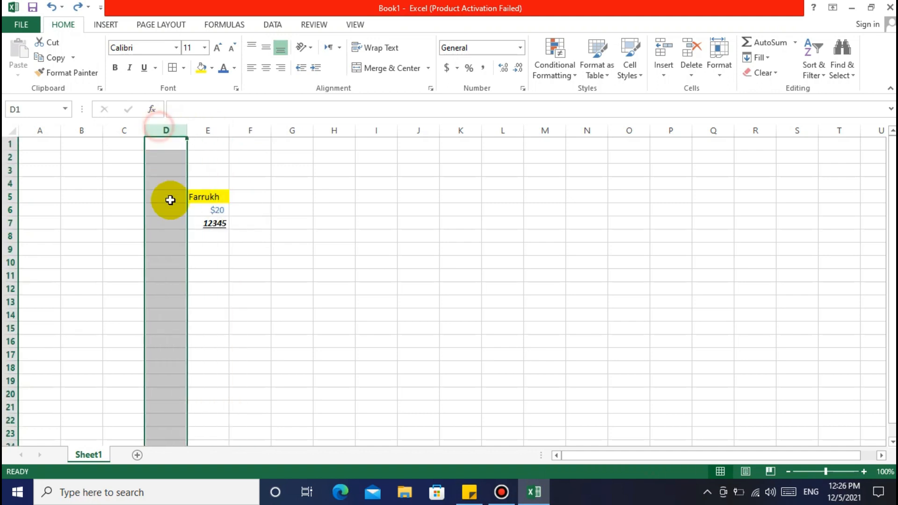
left_click(207, 130)
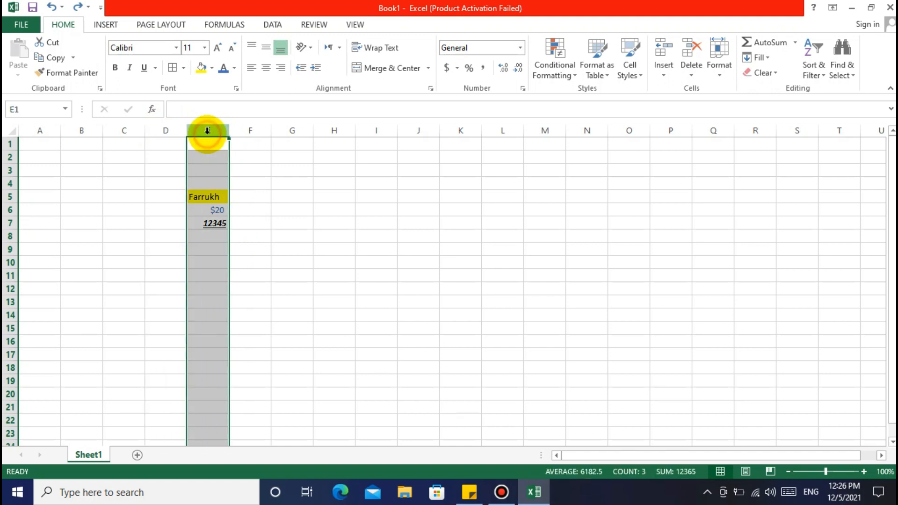
left_click(164, 131)
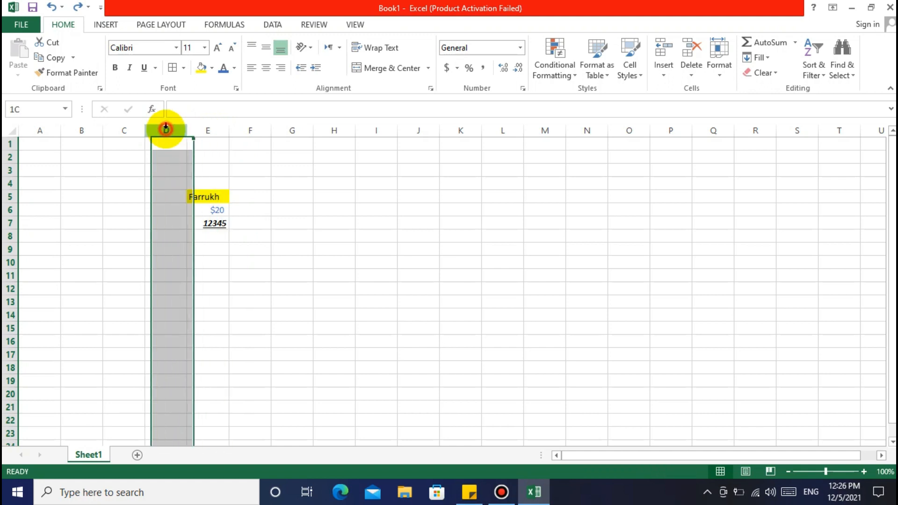
- Widen column E to nearly three times its width and finish on cell F14
left_click(237, 185)
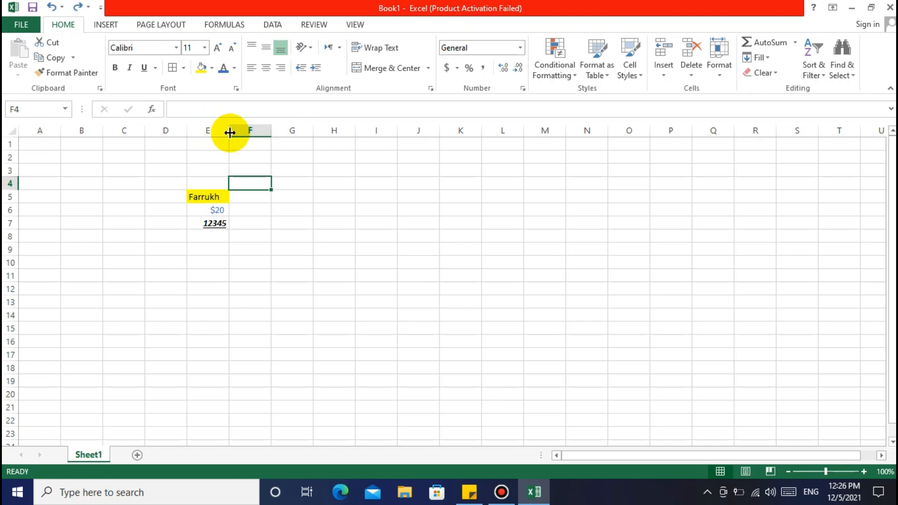
left_click_drag(230, 132, 307, 130)
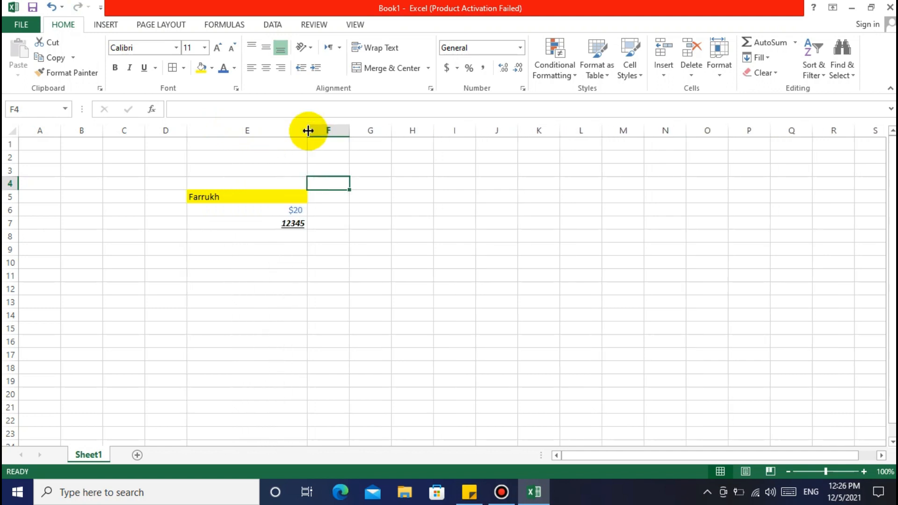
left_click(280, 289)
left_click(332, 311)
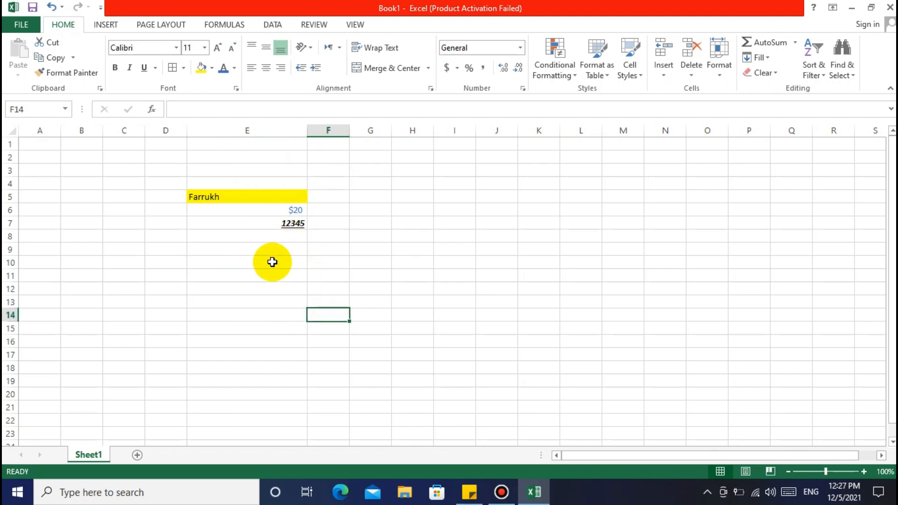
- Select the entire row 5 and increase its height to roughly two and a half times its size
mouse_move(308, 131)
left_mouse_down()
mouse_move(251, 143)
mouse_move(249, 134)
mouse_move(307, 133)
left_mouse_up()
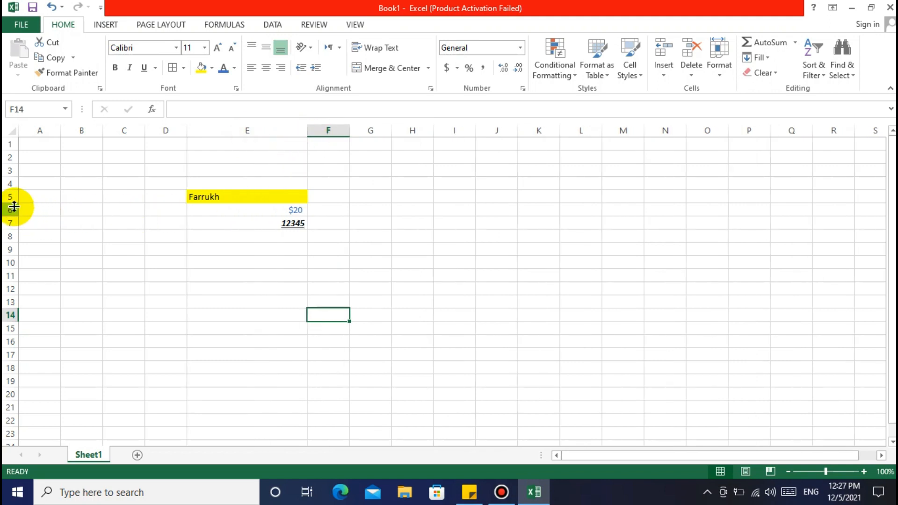
left_click_drag(14, 204, 14, 201)
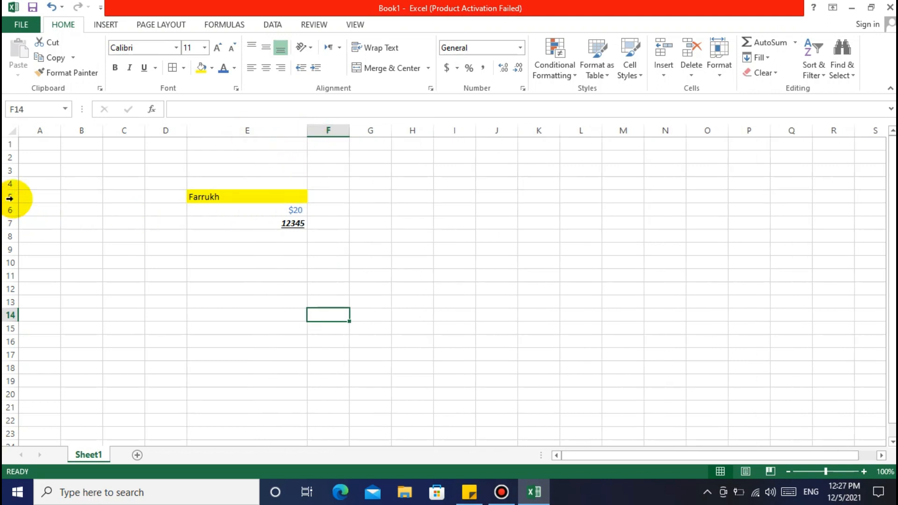
left_click(13, 197)
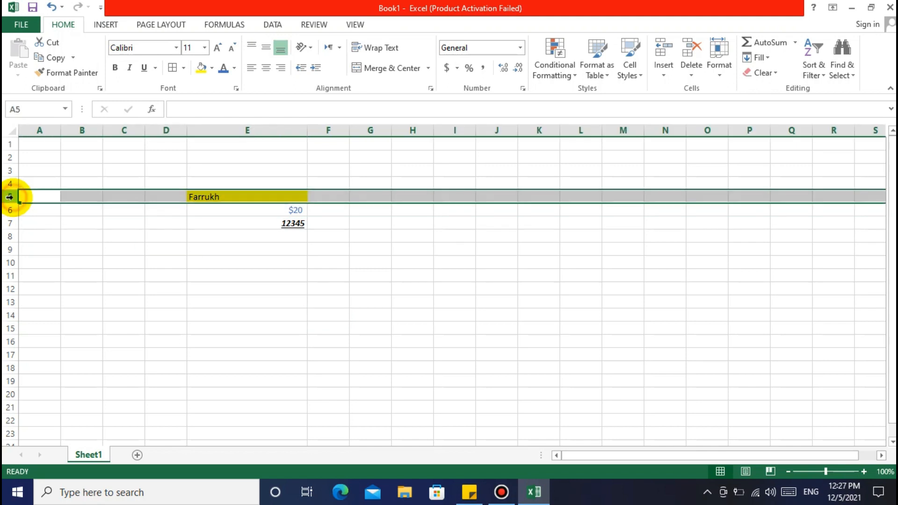
left_click(13, 201)
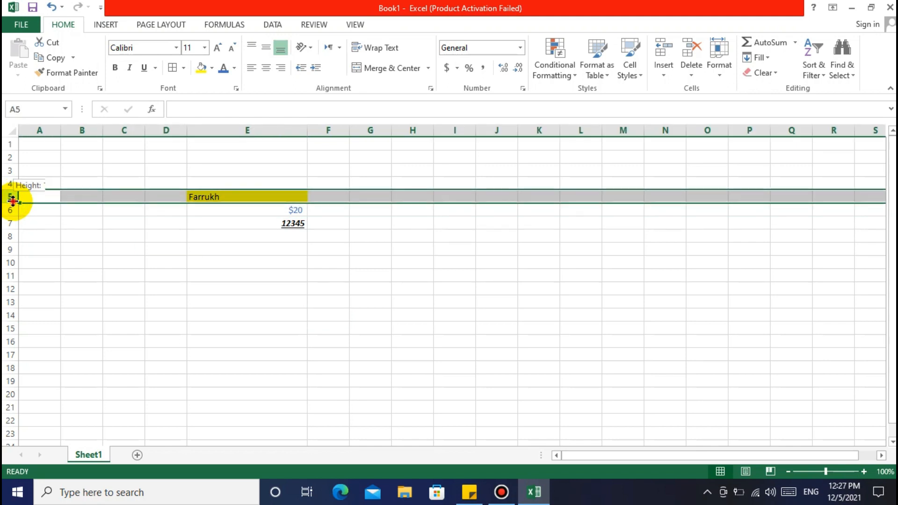
left_click_drag(13, 201, 12, 227)
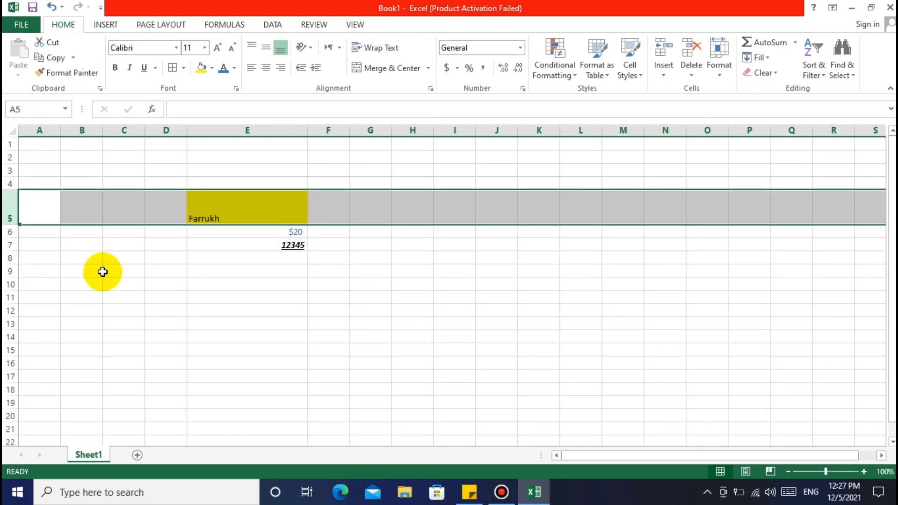
- Adjust the width of column E, making it slightly wider, and finish on cell E14
mouse_move(308, 131)
left_mouse_down()
mouse_move(261, 129)
mouse_move(305, 130)
left_mouse_up()
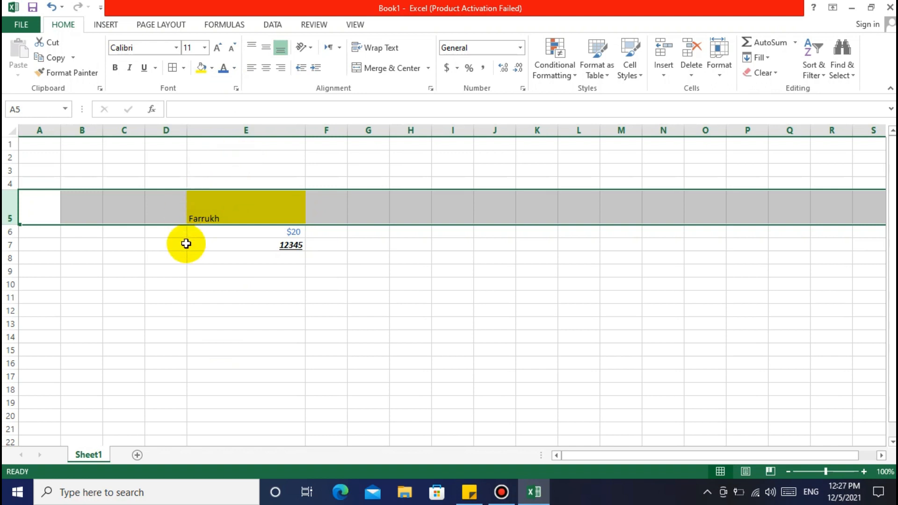
left_click(209, 260)
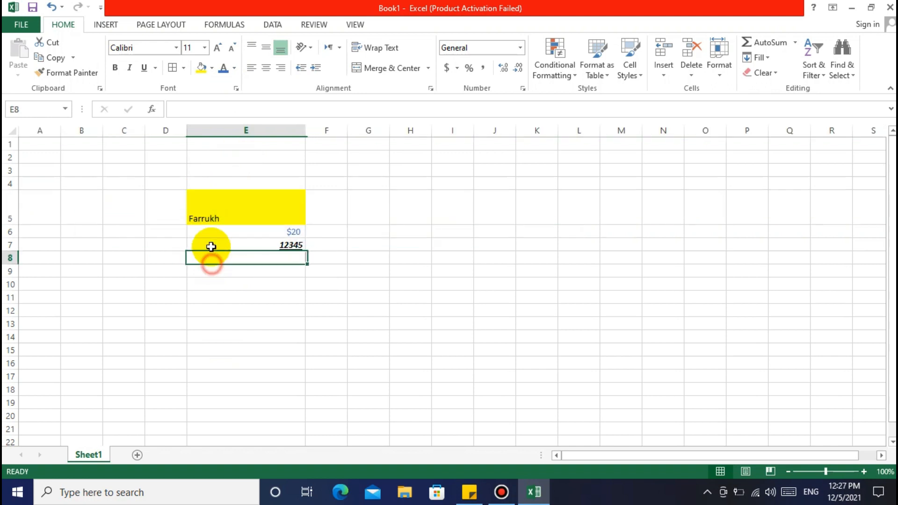
left_click(8, 208)
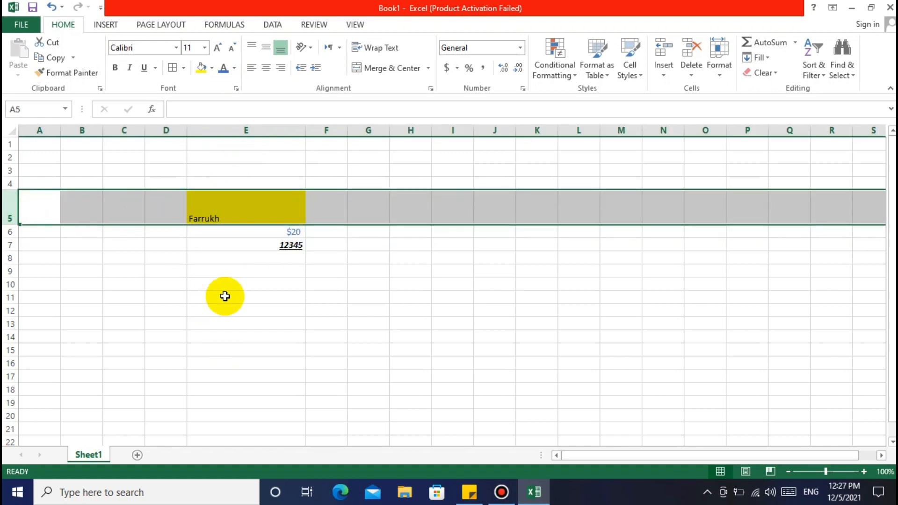
left_click(241, 273)
left_click_drag(306, 134, 314, 132)
left_click(250, 334)
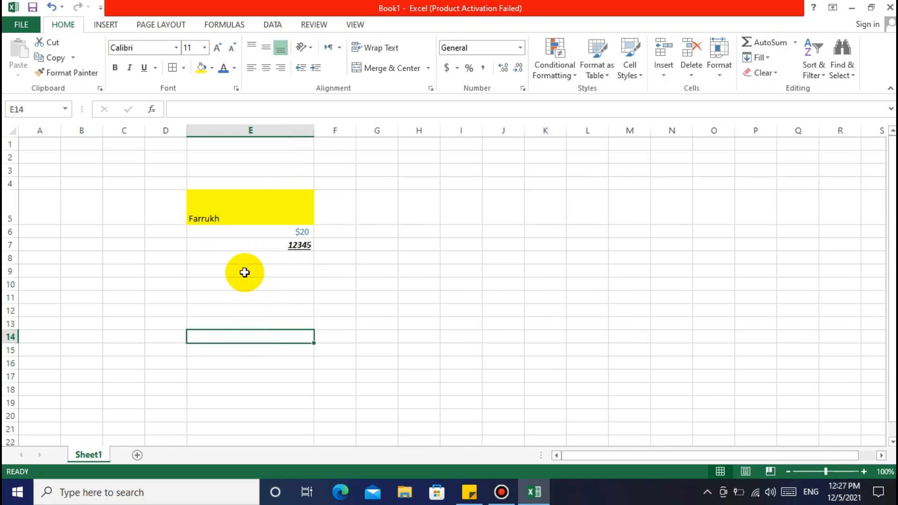
- Center the text in cell E5 horizontally, trying right alignment before returning to center
left_click(226, 222)
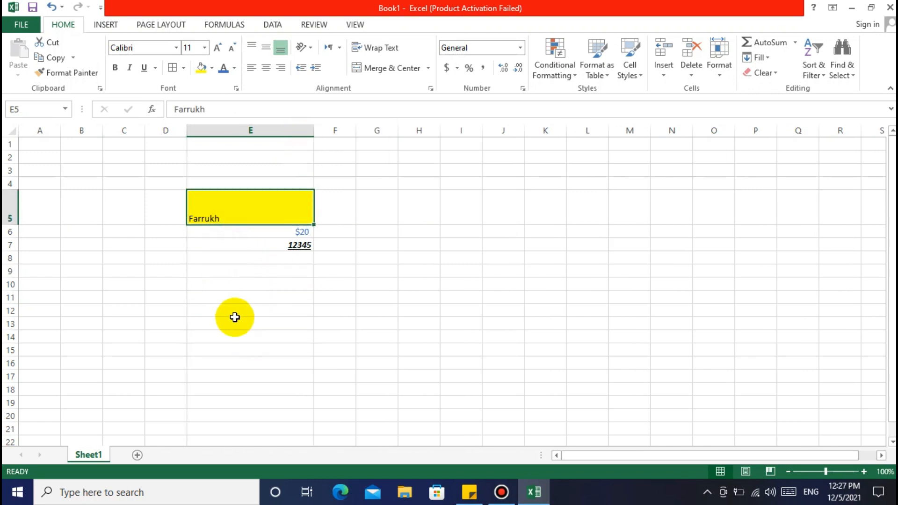
left_click(241, 288)
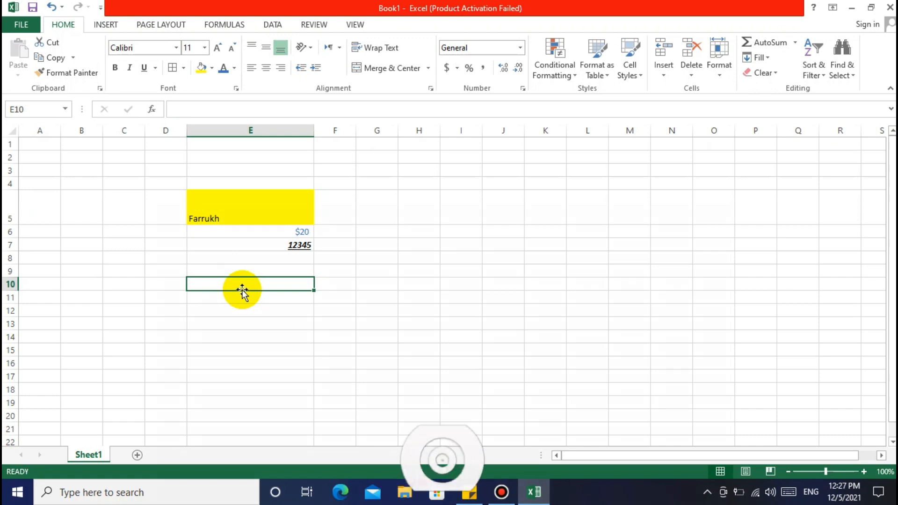
left_click(238, 216)
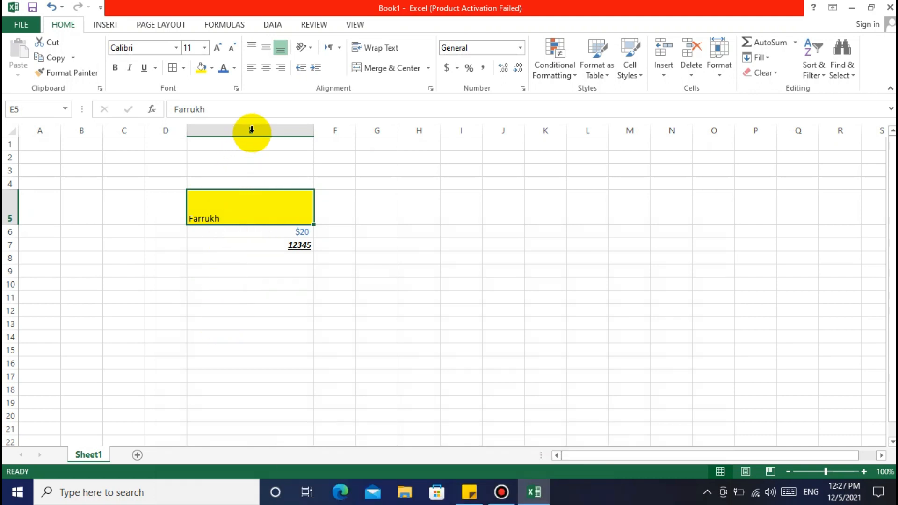
left_click(268, 71)
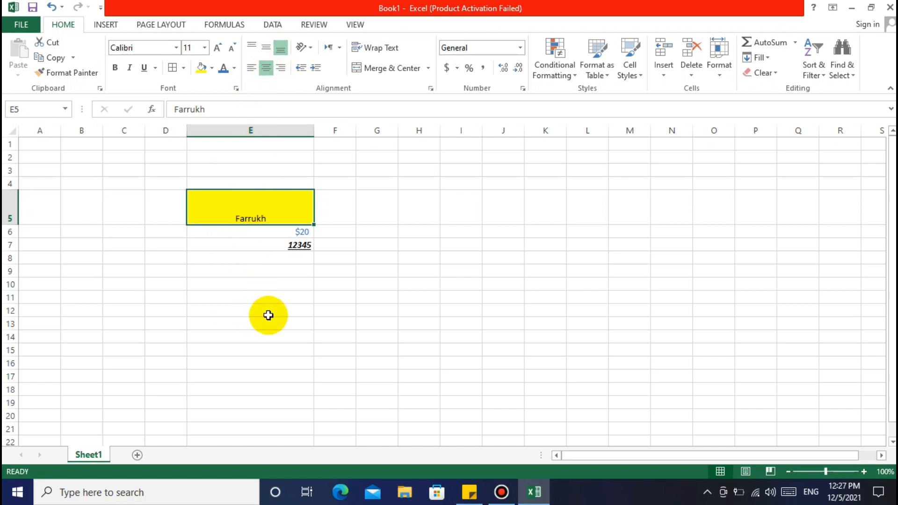
left_click(285, 71)
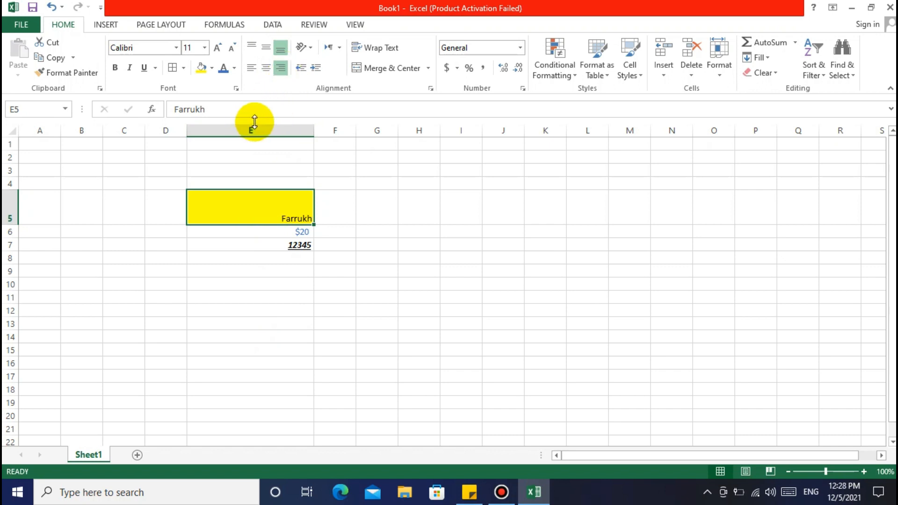
left_click(267, 69)
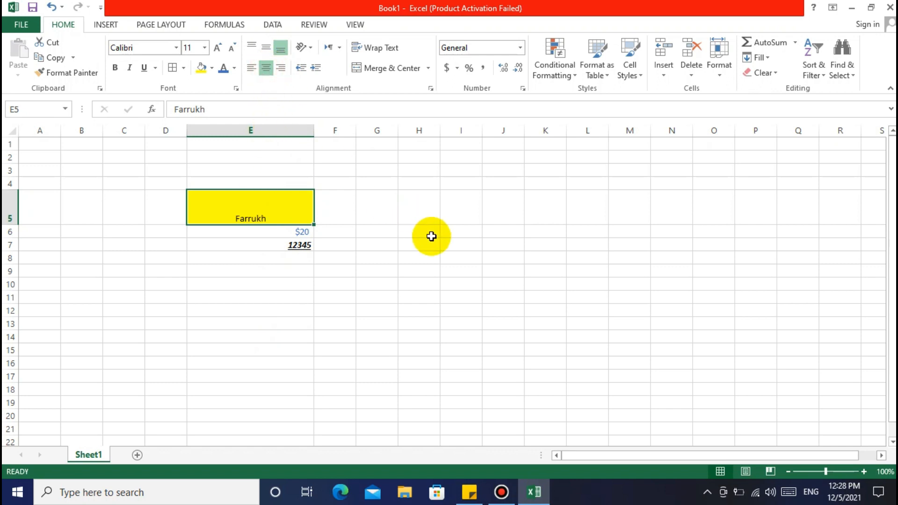
- Make row 5 nearly twice as tall and center cell E5's text horizontally and vertically, finishing on cell E13
left_click_drag(6, 225, 8, 254)
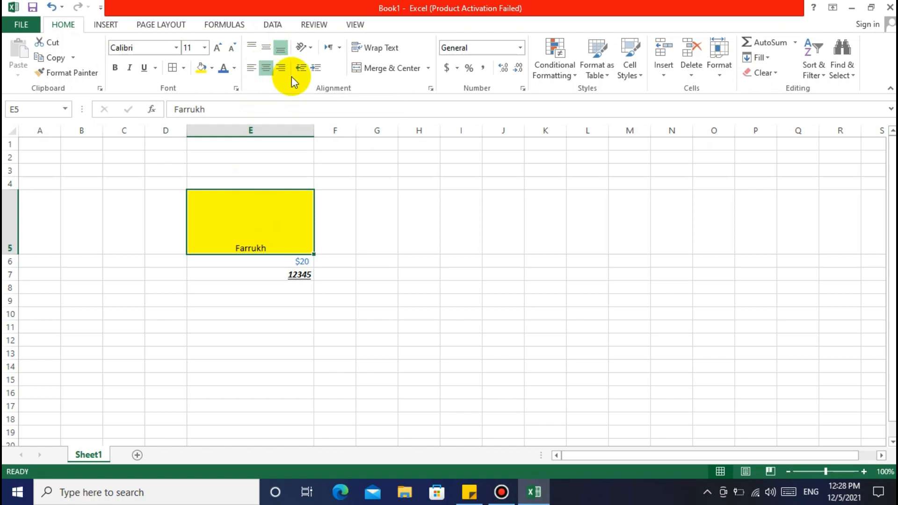
left_click(251, 68)
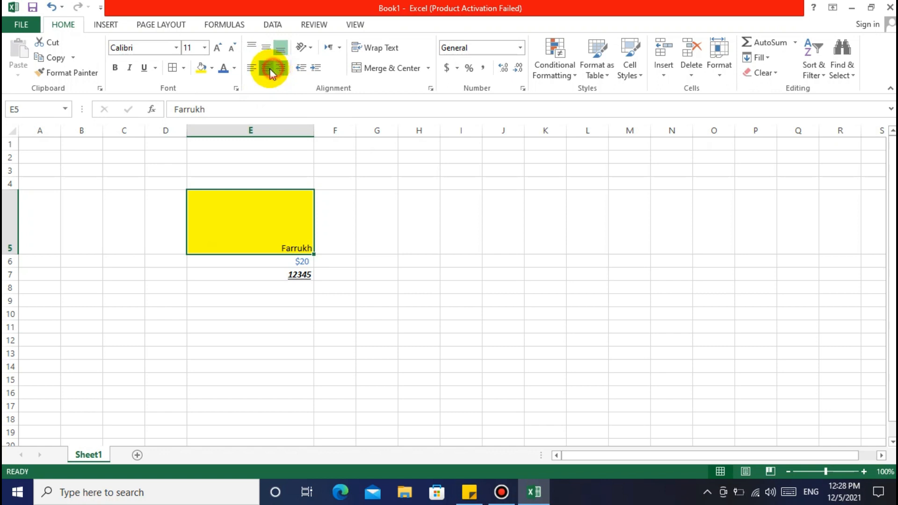
left_click(258, 69)
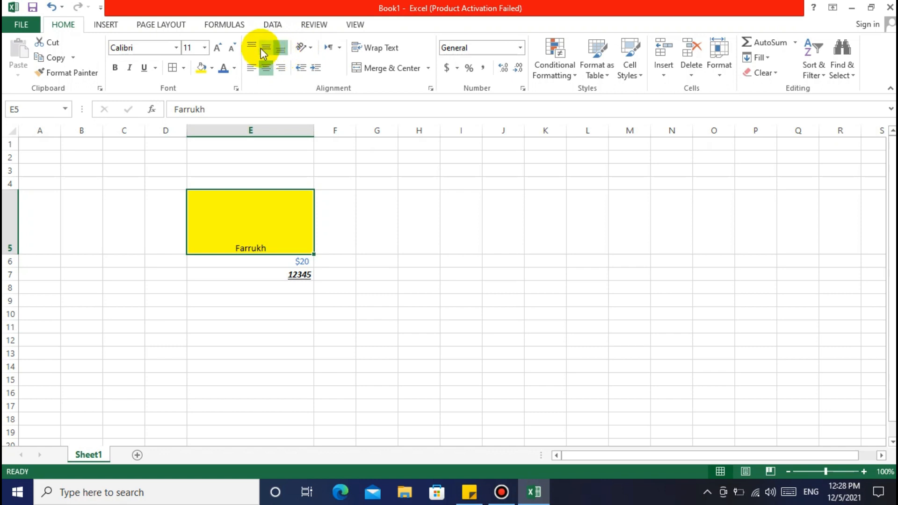
left_click(265, 47)
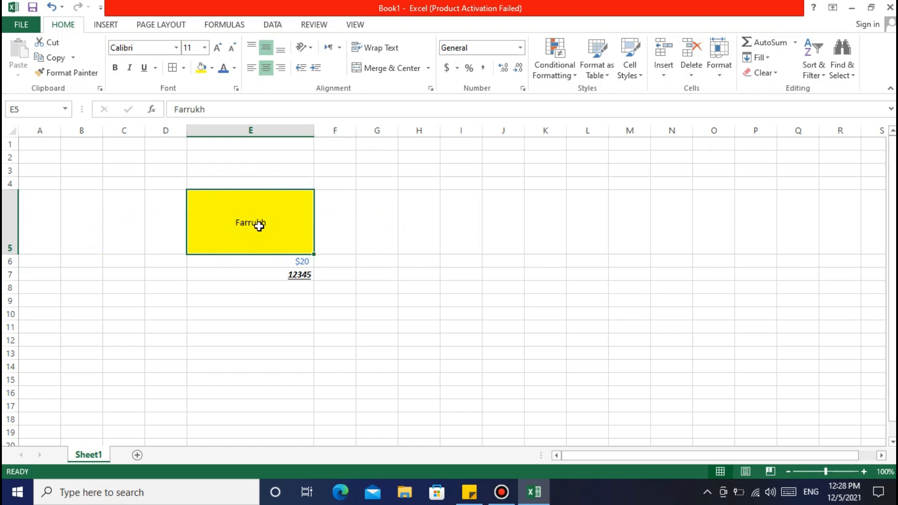
left_click(261, 320)
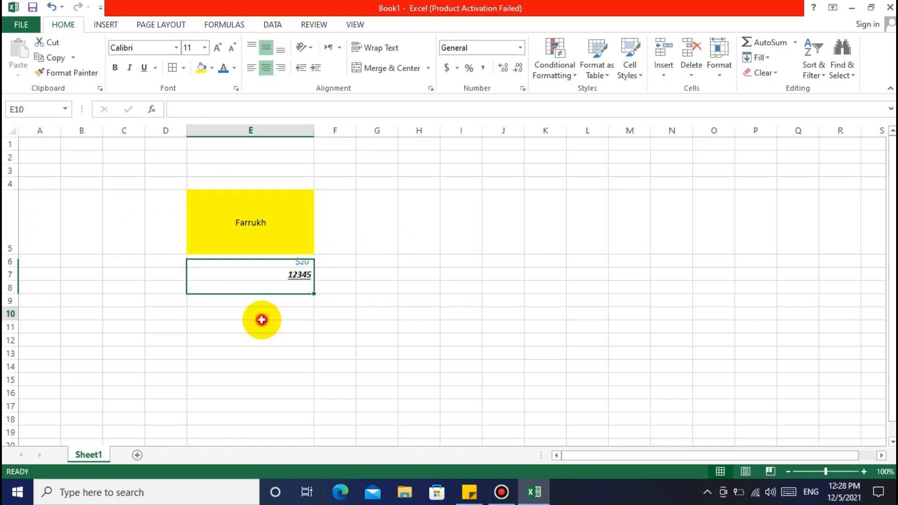
left_click(259, 351)
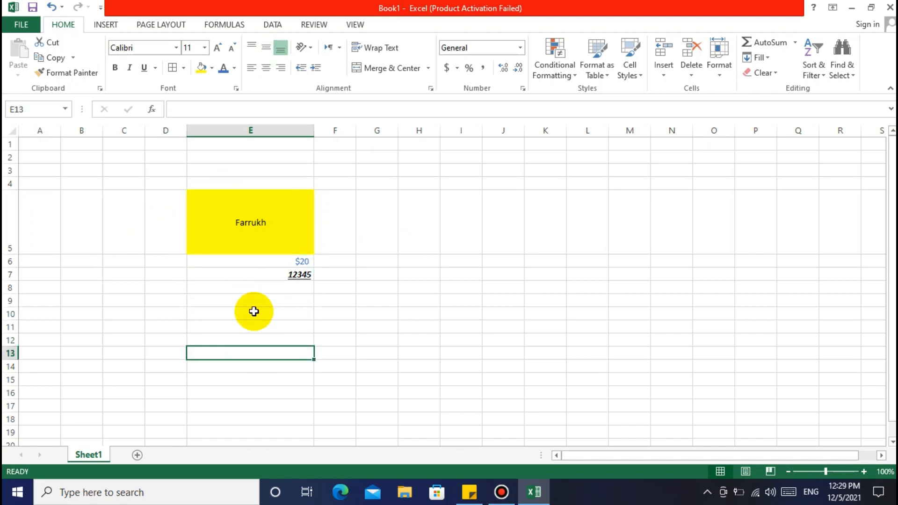
left_click(263, 221)
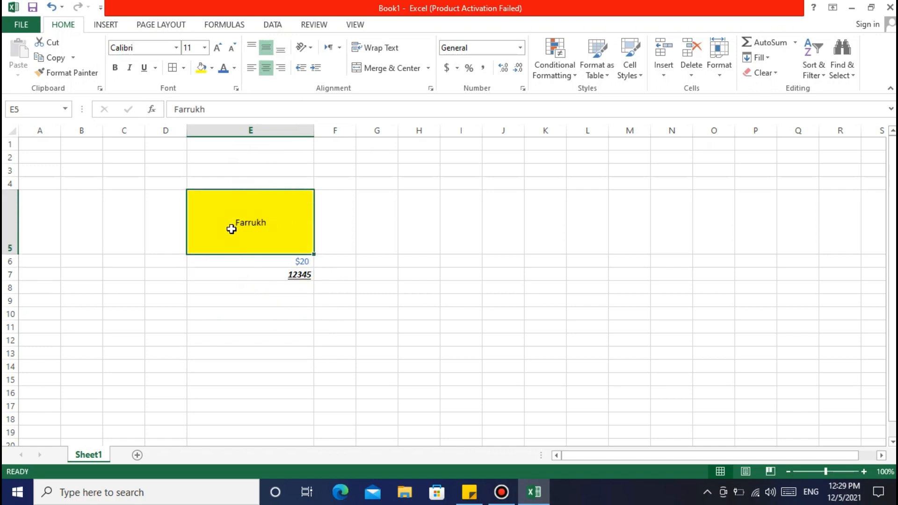
left_click(374, 233)
left_click(366, 314)
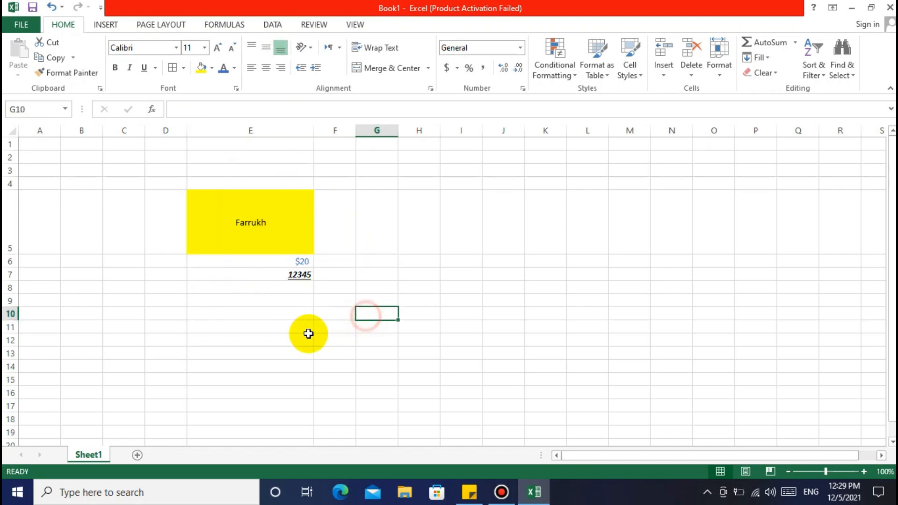
left_click(241, 326)
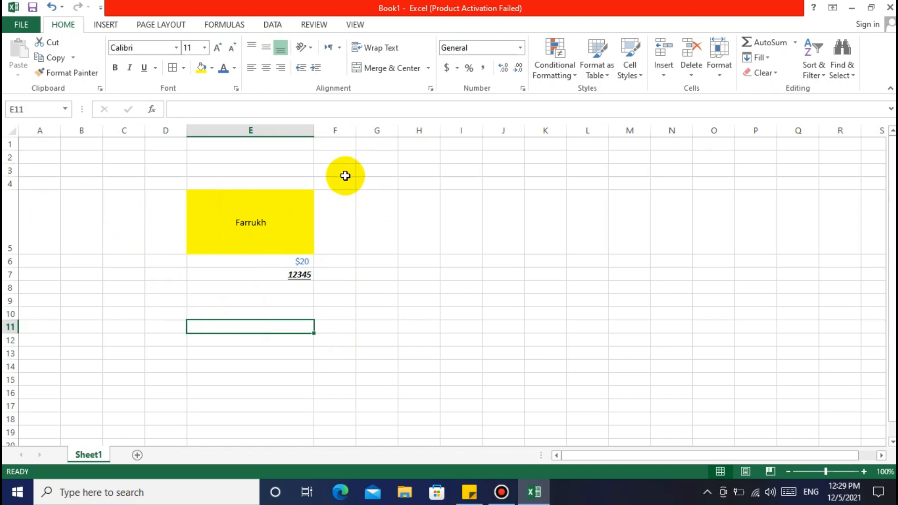
- Fill the entire column F with the lightest blue theme color and deselect it
left_click(336, 131)
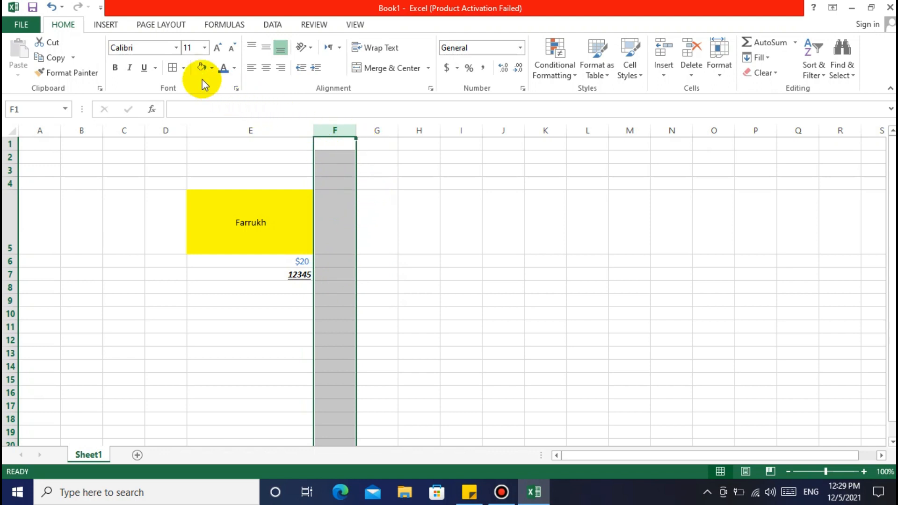
left_click(211, 68)
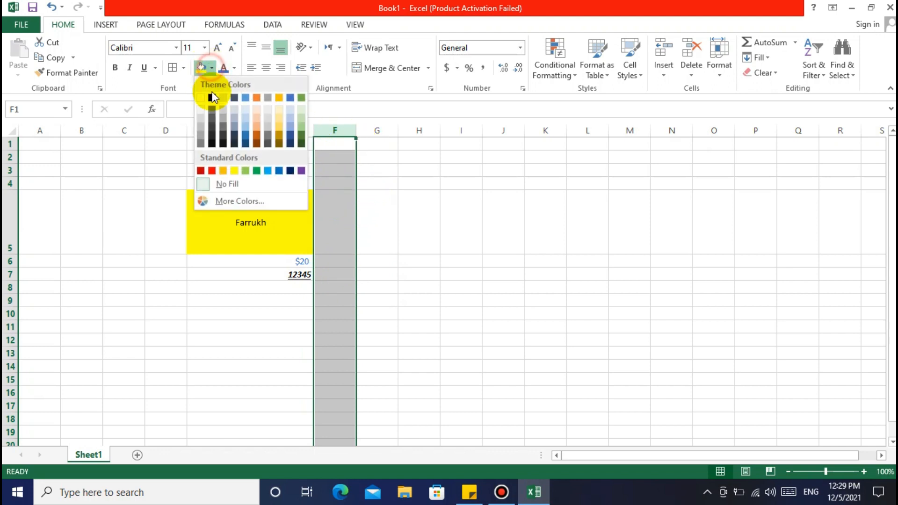
left_click(246, 112)
left_click(407, 196)
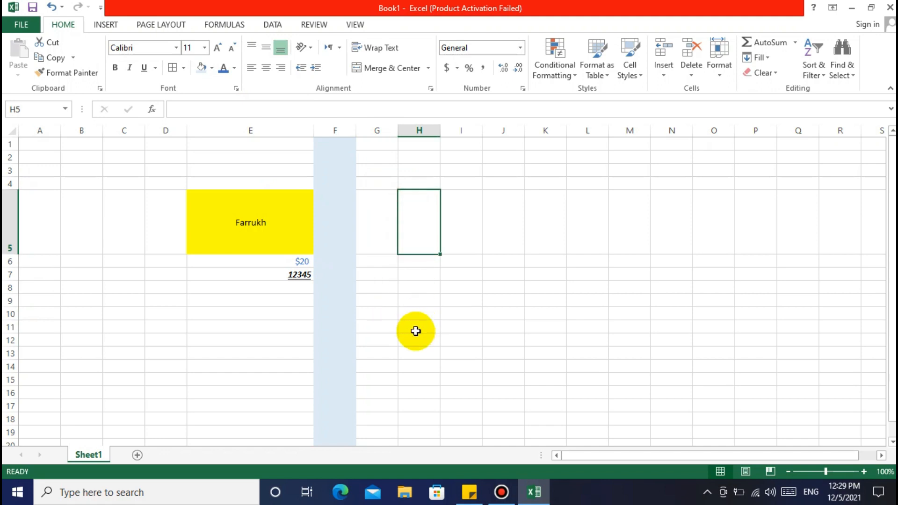
- Fill the entire row 9 with the green theme color and deselect it
left_click(8, 301)
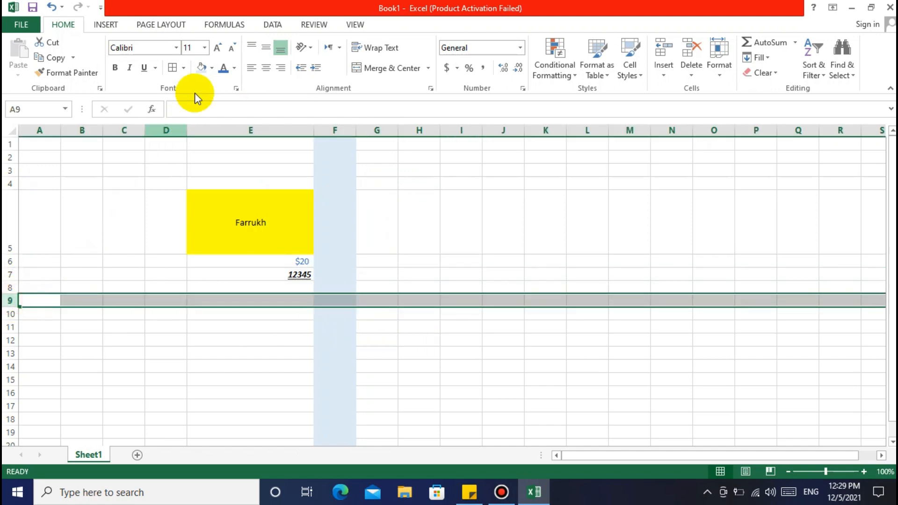
left_click(212, 68)
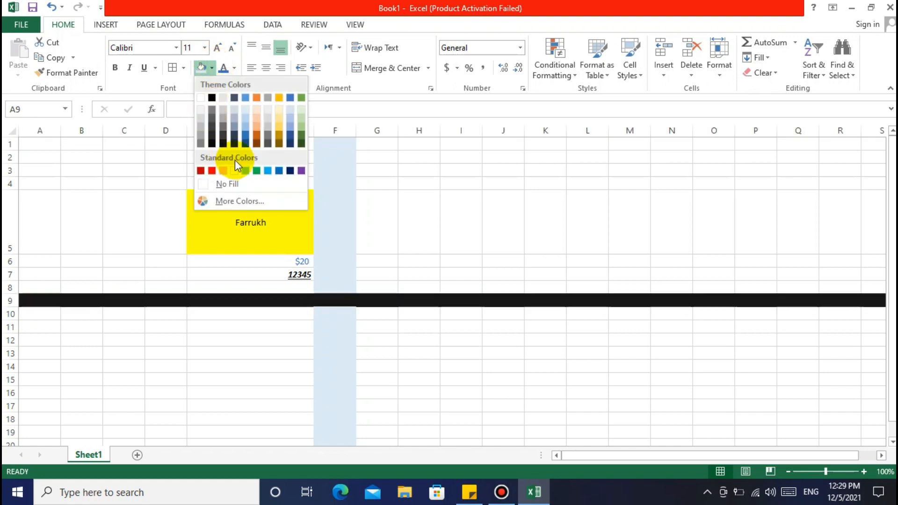
left_click(301, 99)
left_click(432, 367)
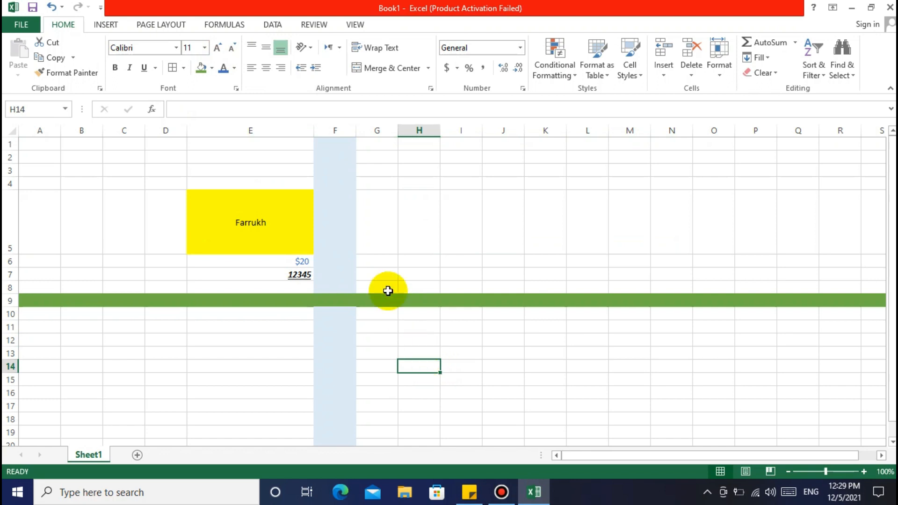
- Merge and center cells H5:I5, deselect them, and select the merged cell again
left_click(412, 234)
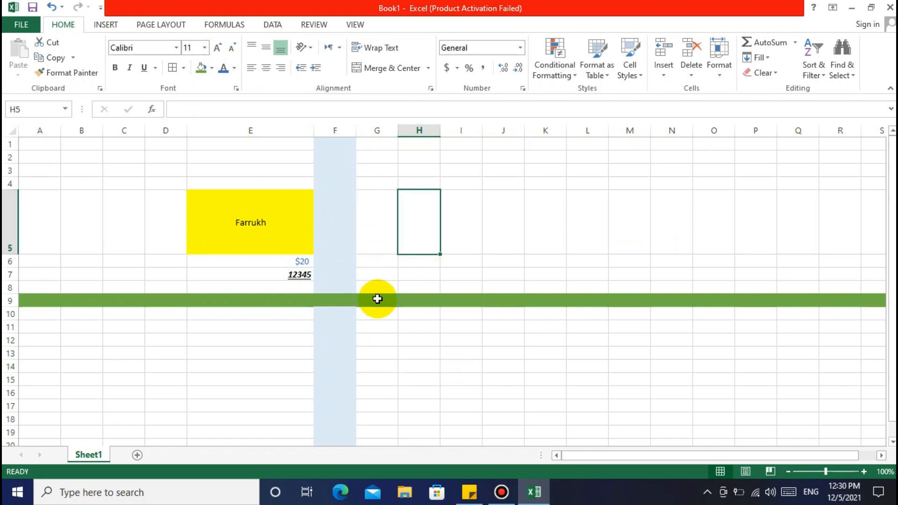
left_click_drag(429, 404, 425, 393)
left_click_drag(409, 232, 450, 231)
left_click(429, 287)
left_click(431, 279)
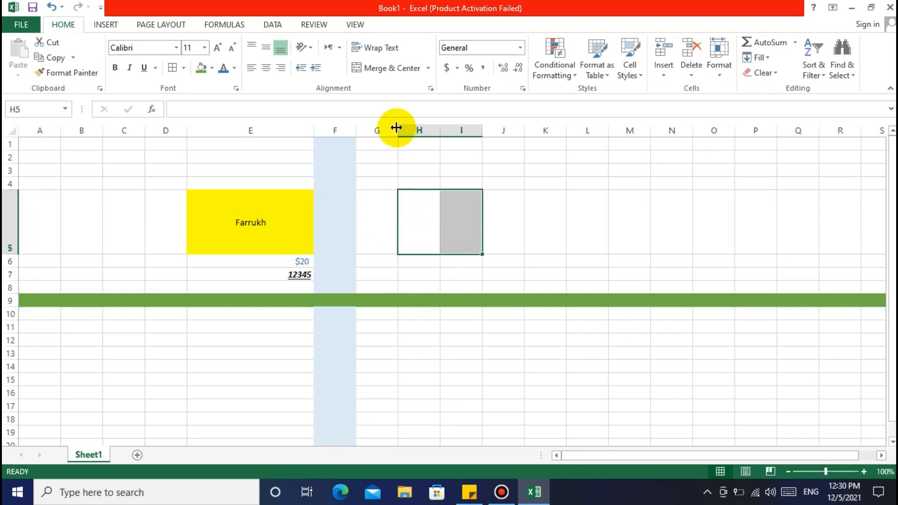
left_click(381, 68)
left_click(531, 247)
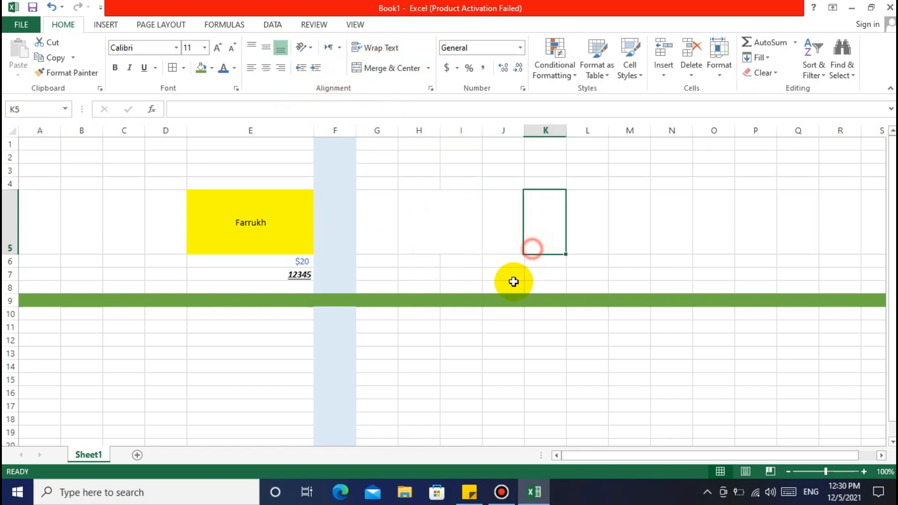
left_click(450, 234)
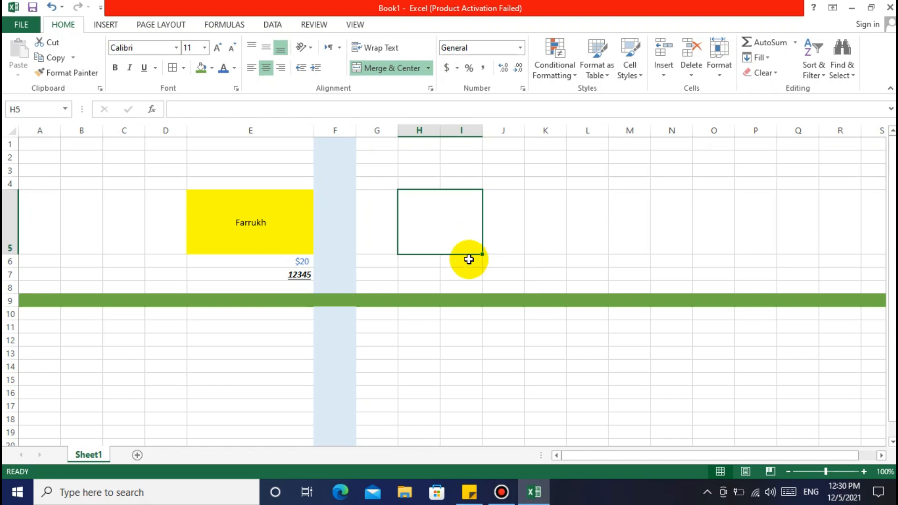
left_click(438, 229)
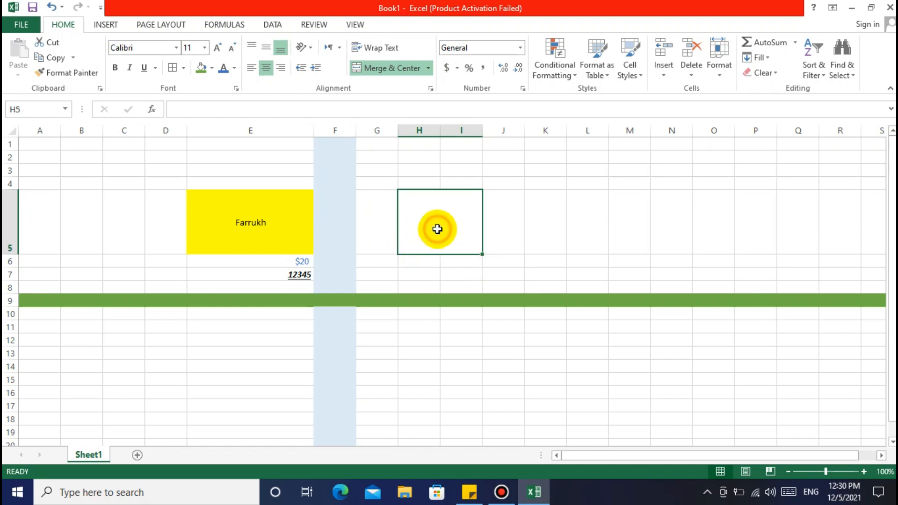
- Undo the merge of cells H5:I5, merge and center H5:K5 instead, deselect, and select the merged cell again
key("ctrl+z")
left_click(561, 230)
left_click(432, 226)
left_click_drag(432, 226, 540, 233)
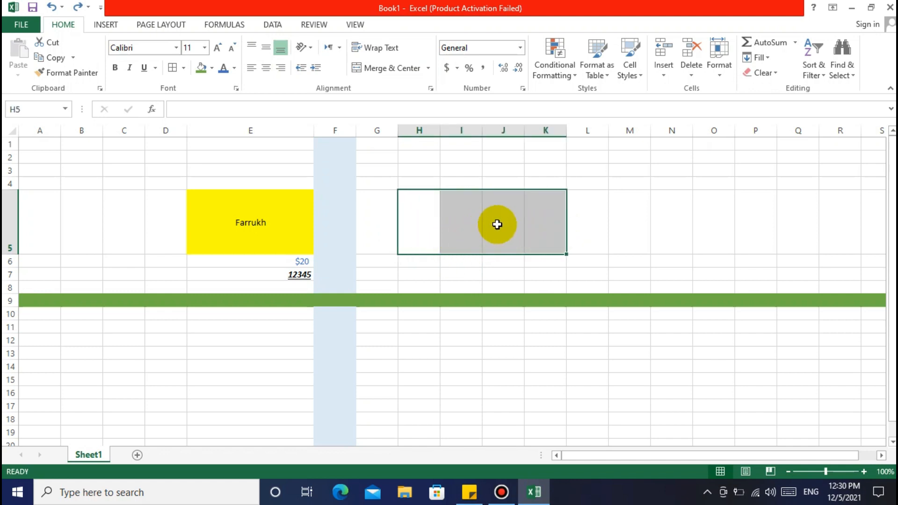
left_click(393, 74)
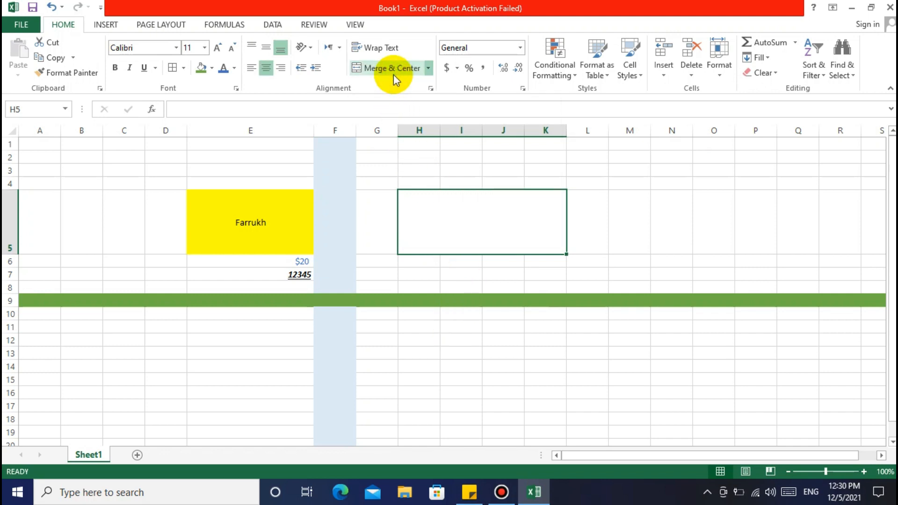
left_click(626, 260)
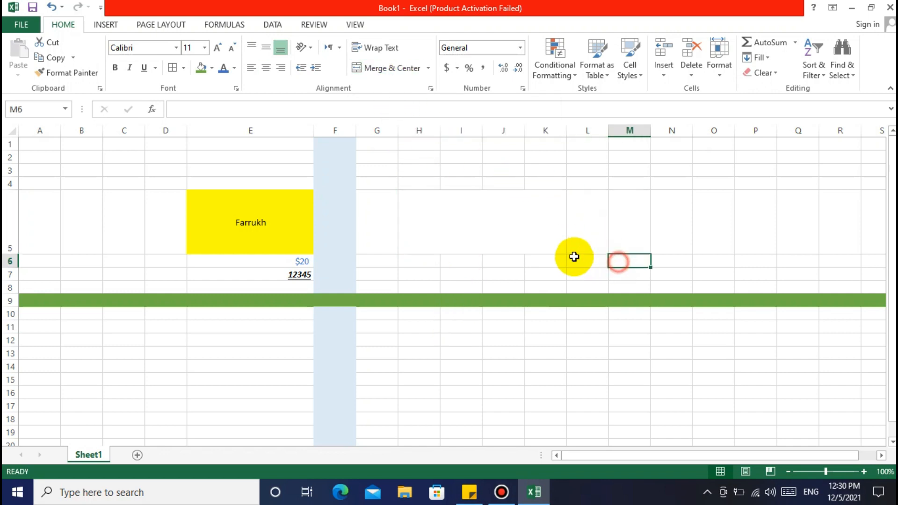
left_click(498, 239)
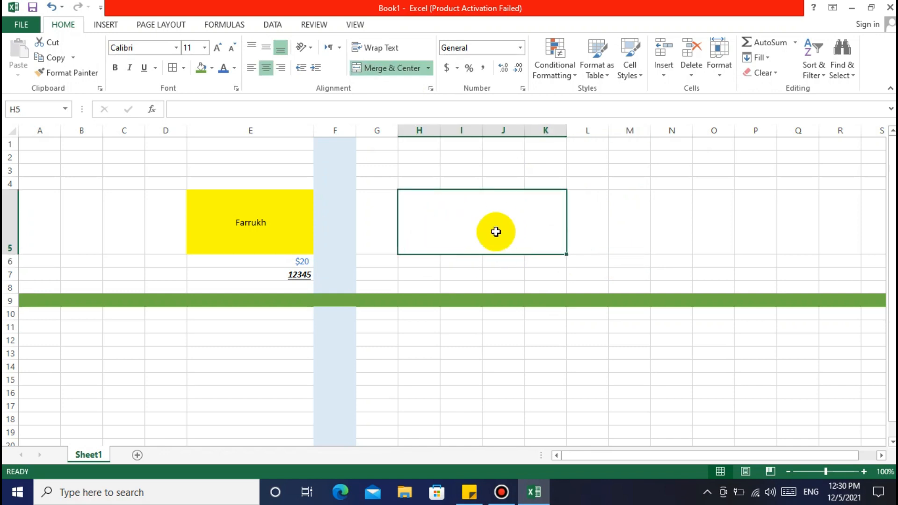
- Undo and reapply Merge & Center on cells H5:K5, enter "Ahiasdhoiahsd" in the merged cell, and reselect it
key("ctrl+z")
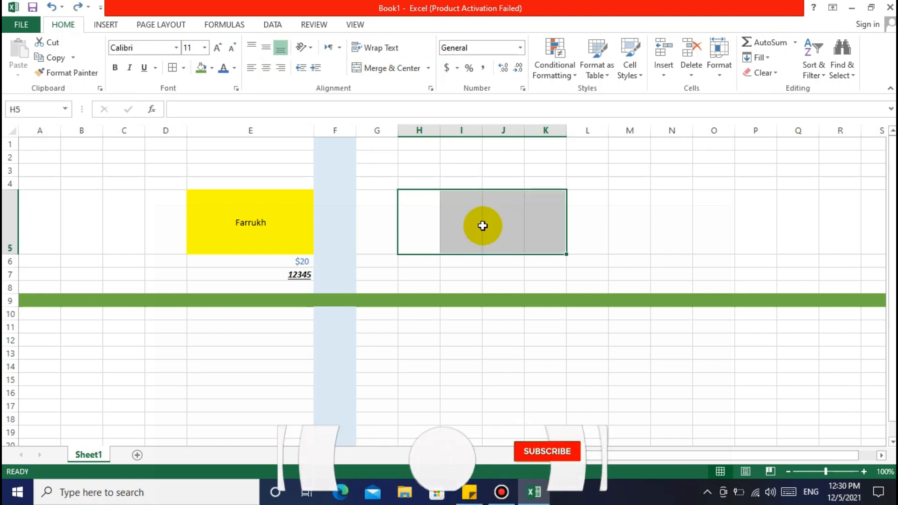
left_click(405, 69)
type("hi")
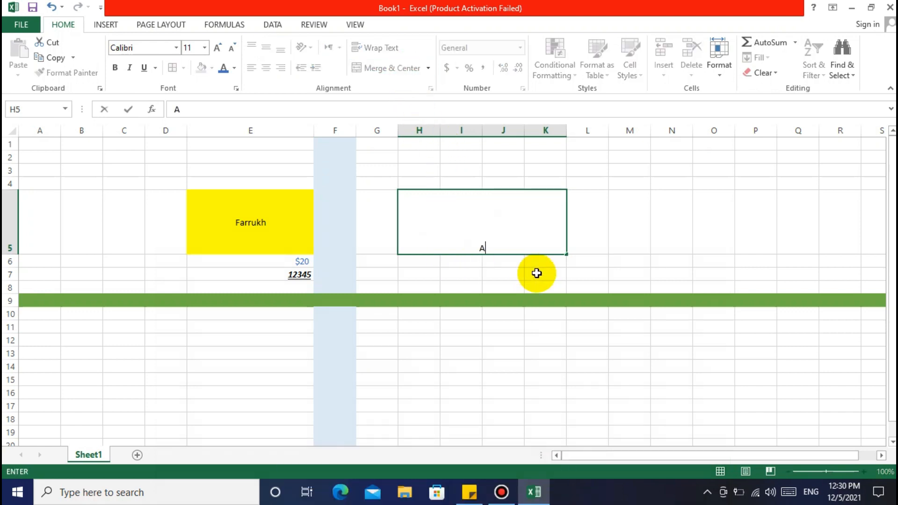
type("asdhoiahsd")
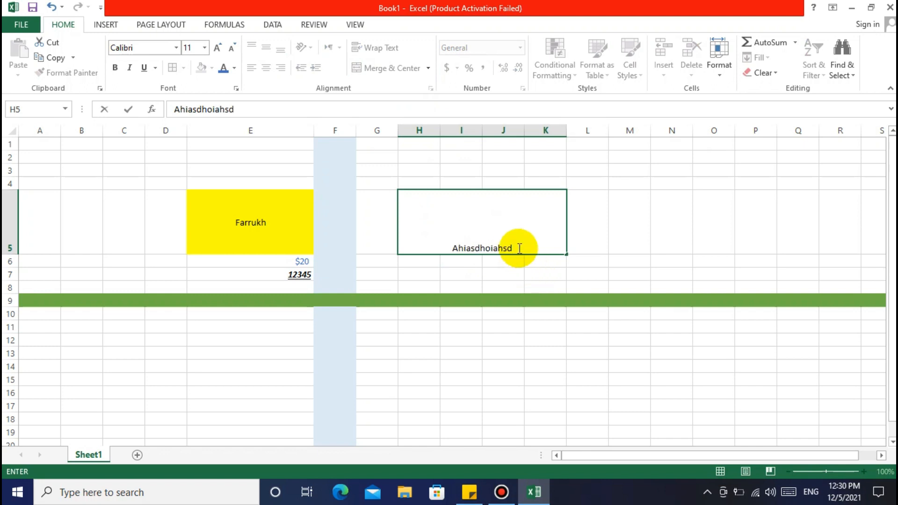
left_click(515, 283)
left_click(503, 238)
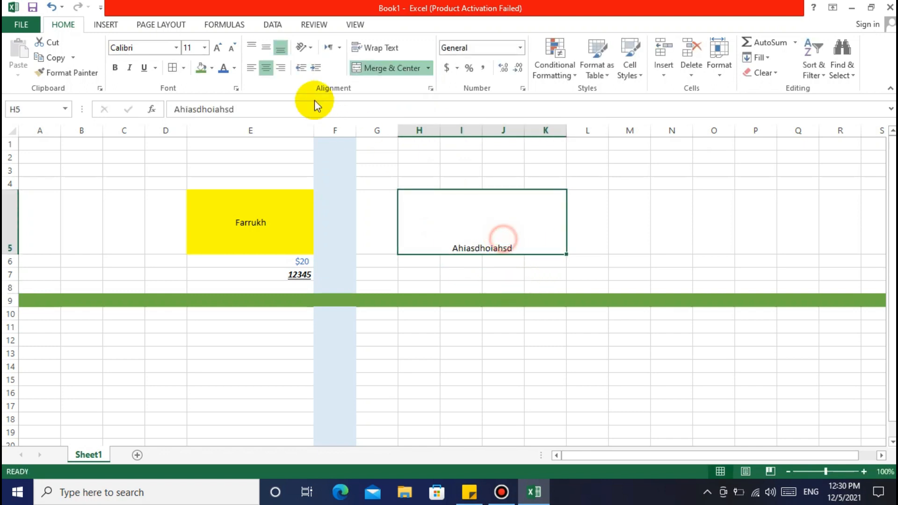
- Make the text in merged cell H5:K5 bold and increase its font size to 22
left_click(120, 67)
left_click(217, 48)
left_click(217, 49)
left_click(217, 48)
left_click(217, 48)
left_click(217, 49)
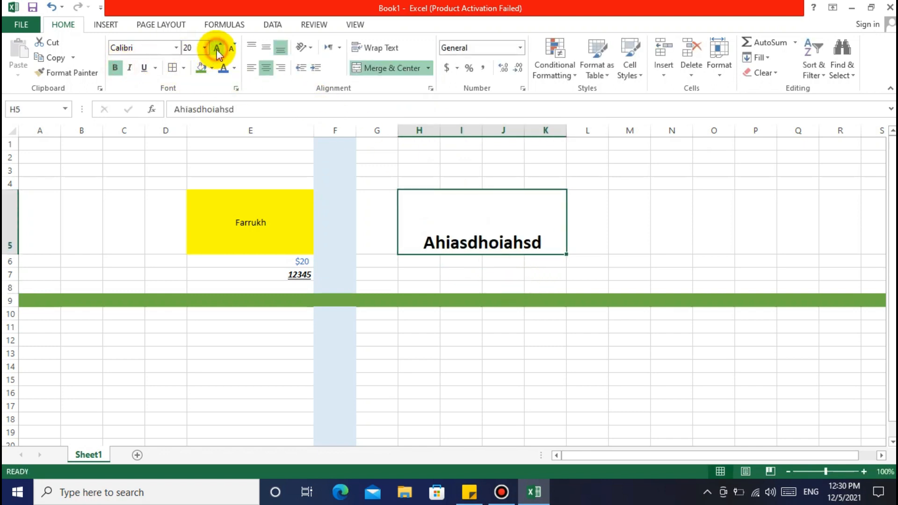
left_click(206, 48)
left_click(206, 48)
left_click(206, 48)
left_click(206, 48)
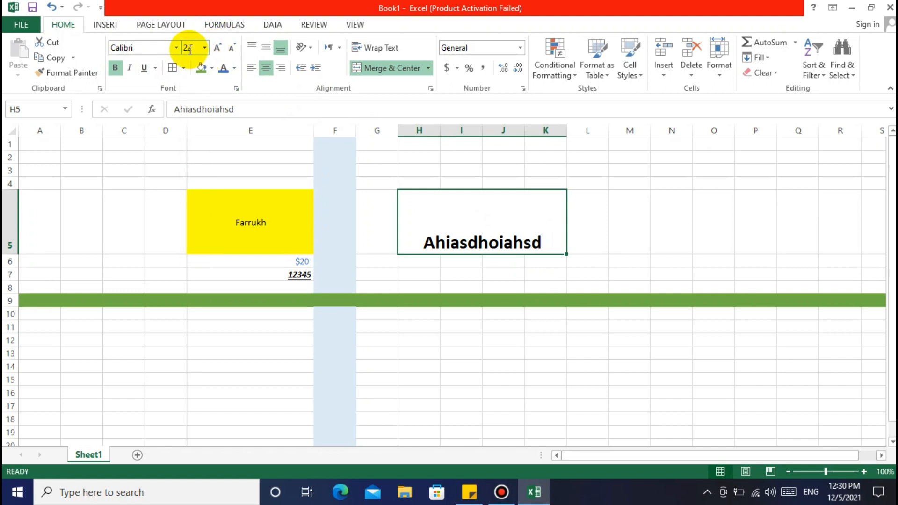
- Change the font of merged cell H5:K5 to Adobe Fan Heiti Std B and align its text vertically to the middle
left_click(175, 47)
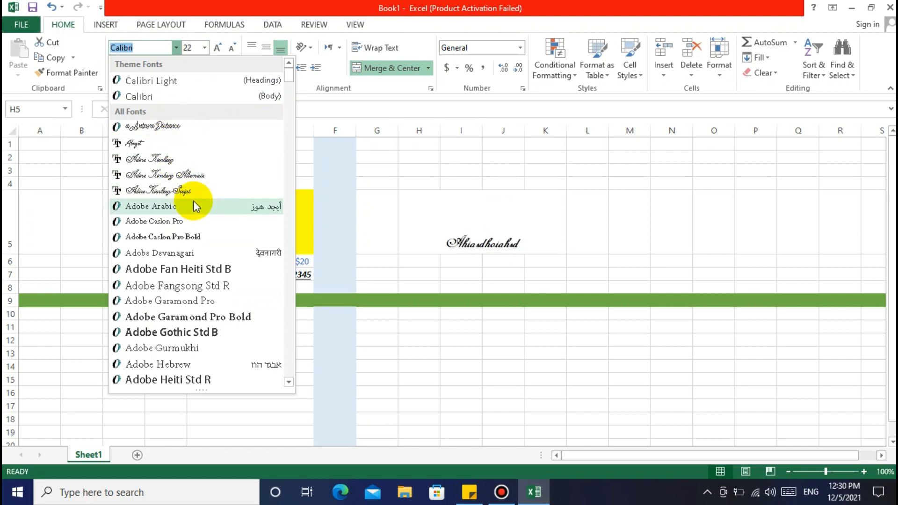
left_click(201, 270)
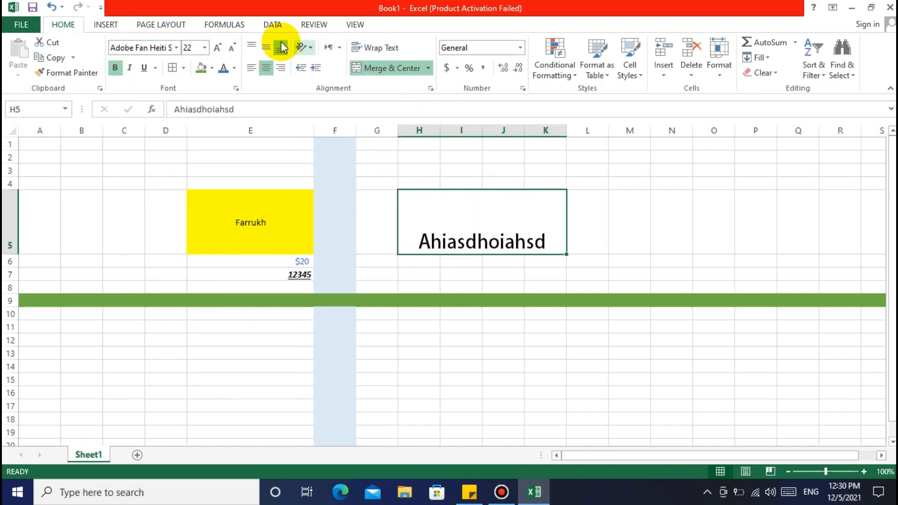
left_click(265, 47)
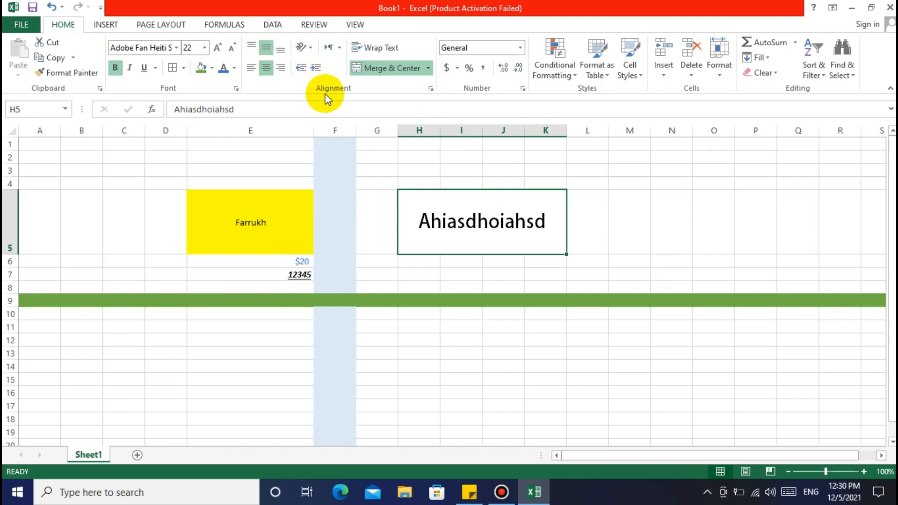
- Enter "abcd" in cell L5 and make it bold
left_click(585, 221)
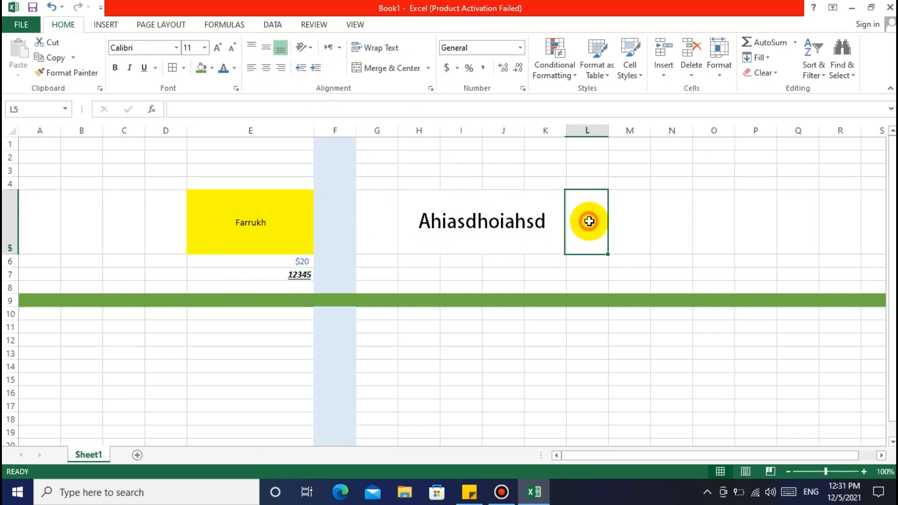
type("asda")
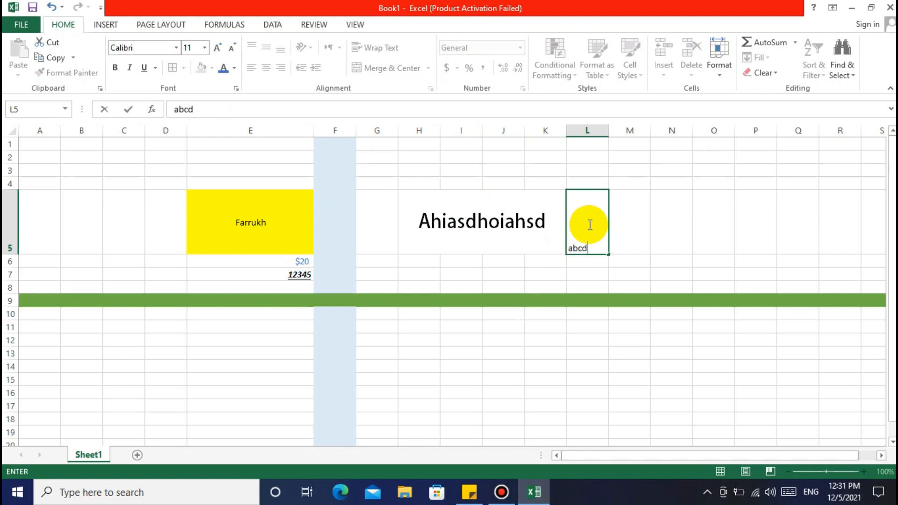
key("Return")
left_click(593, 242)
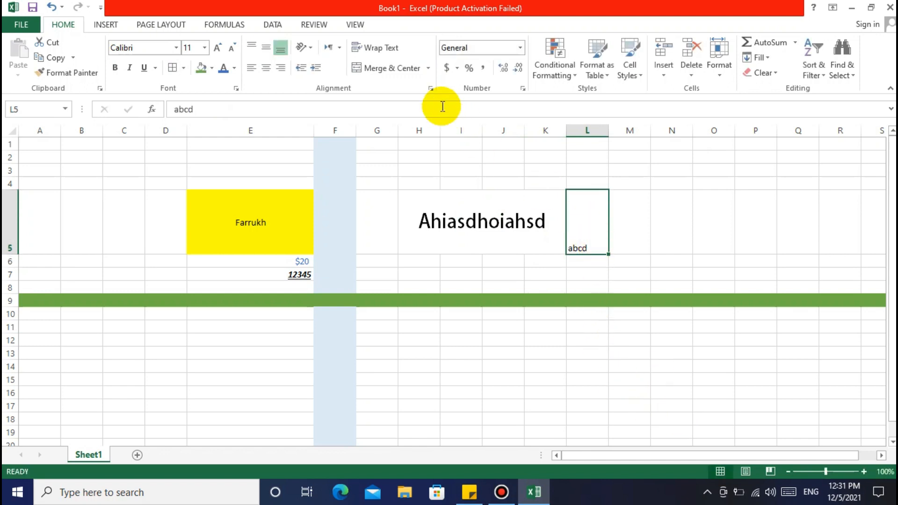
left_click(115, 68)
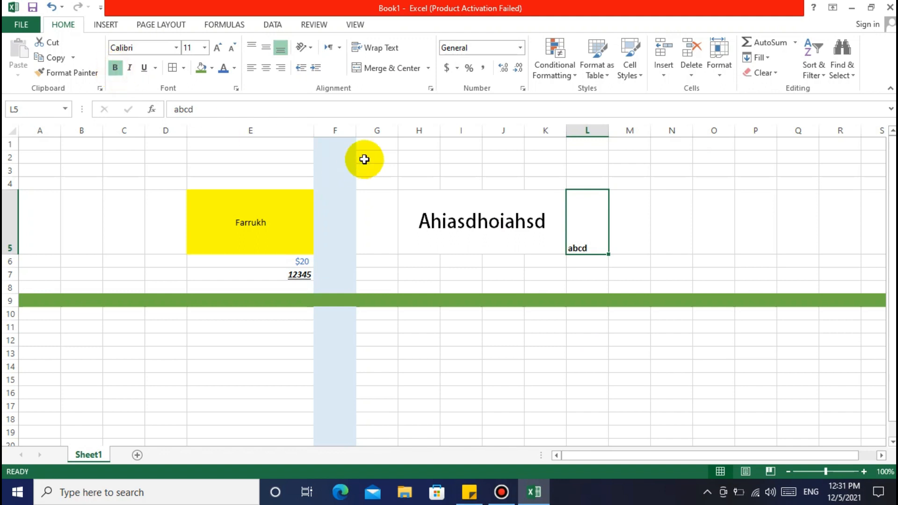
- Angle the text in cell L5 counterclockwise and center it vertically and horizontally
left_click(304, 51)
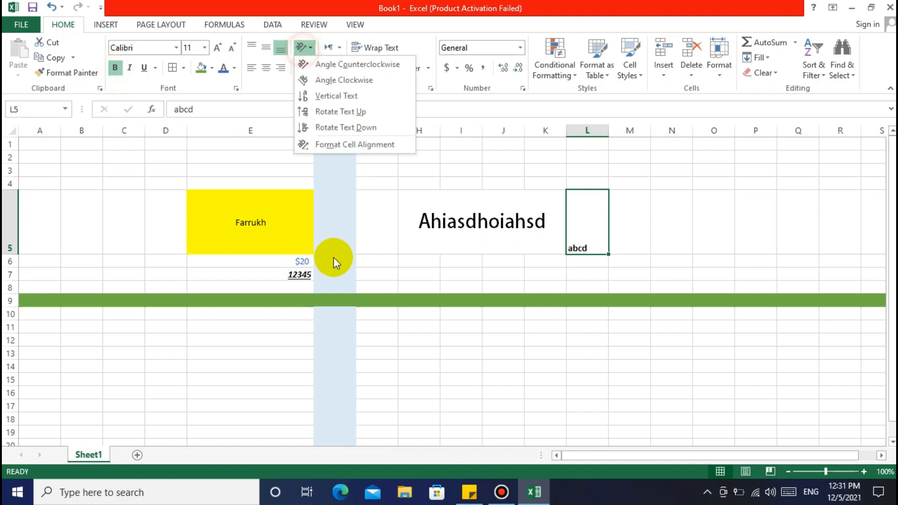
left_click(336, 66)
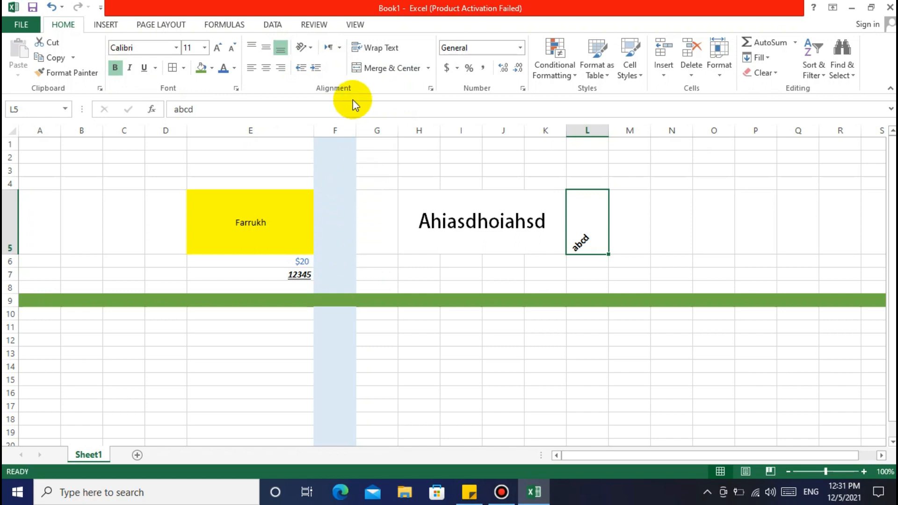
left_click(266, 49)
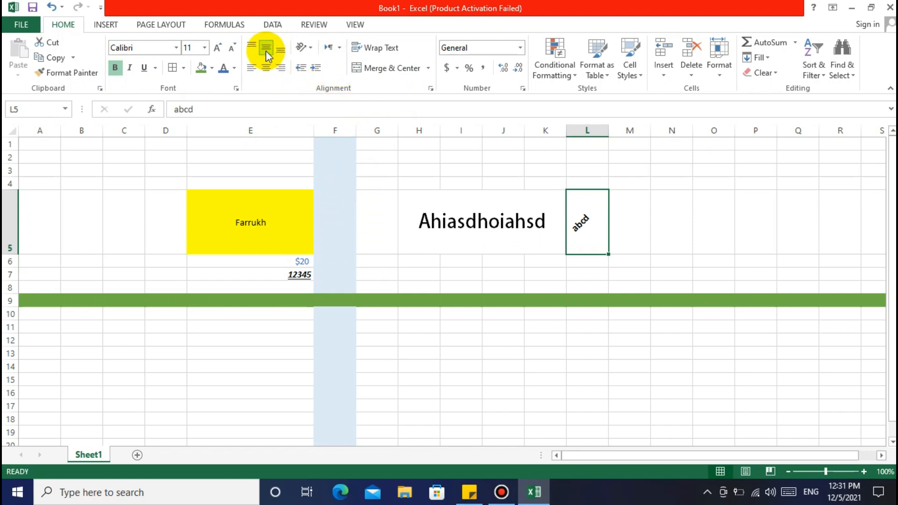
left_click(266, 68)
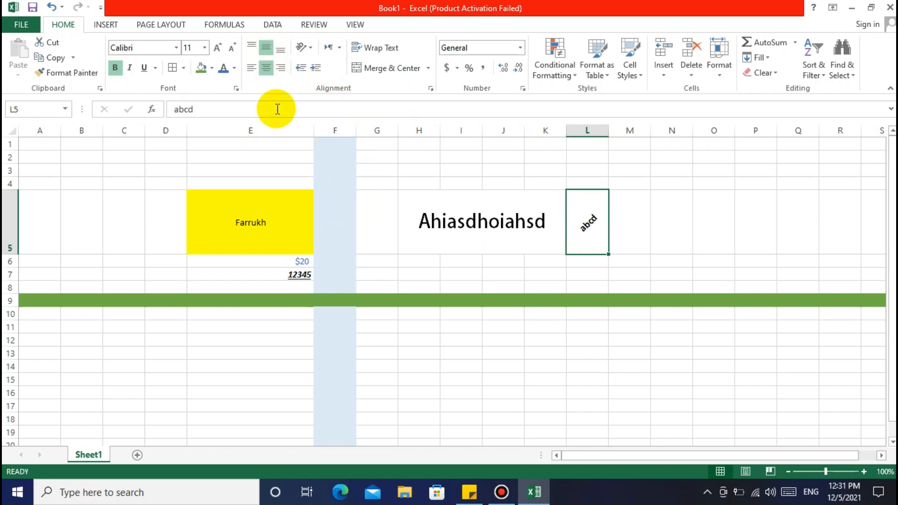
- Angle the text in cell L5 clockwise, and switch its orientation to Vertical Text
left_click(305, 47)
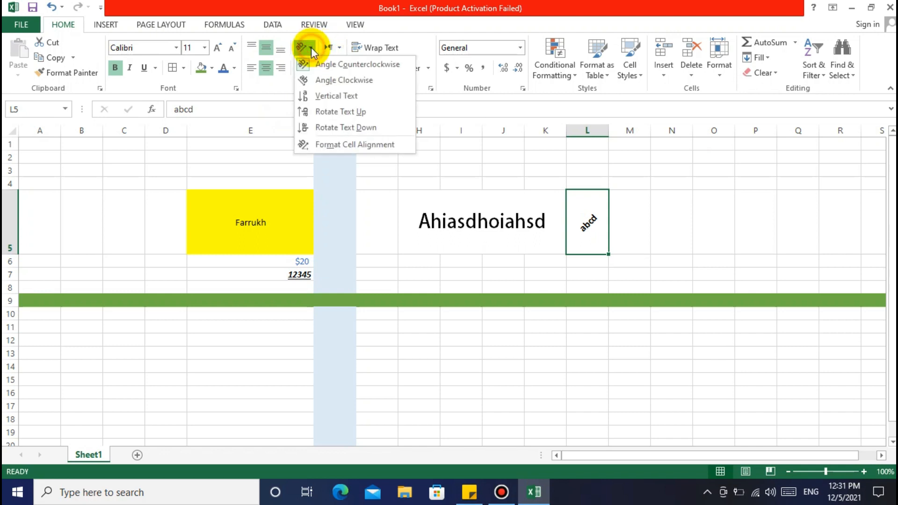
left_click(310, 81)
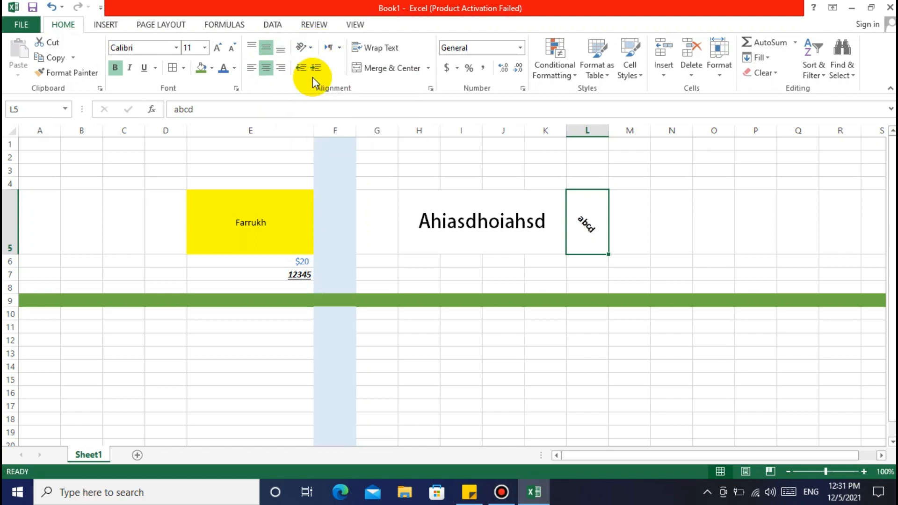
left_click(306, 47)
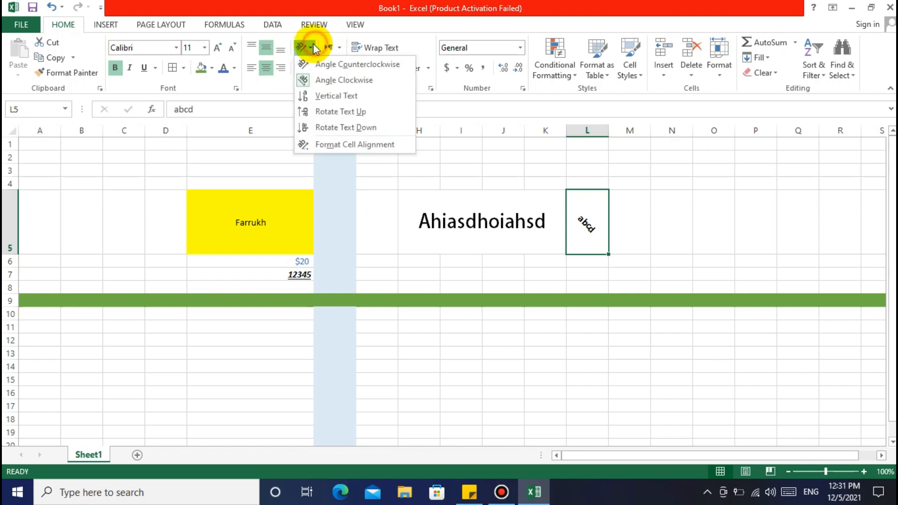
left_click(314, 93)
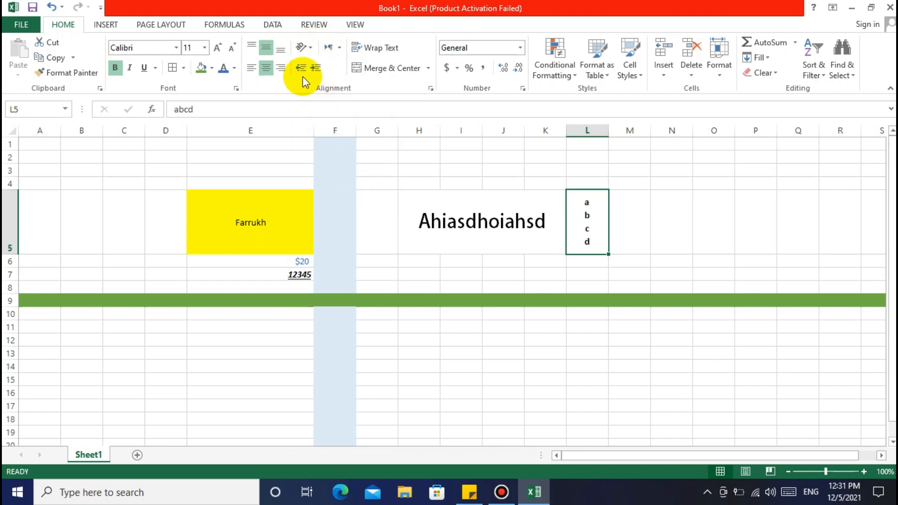
- Try rotating the text in cell L5 up, undo the rotation, and reselect the cell
left_click(309, 49)
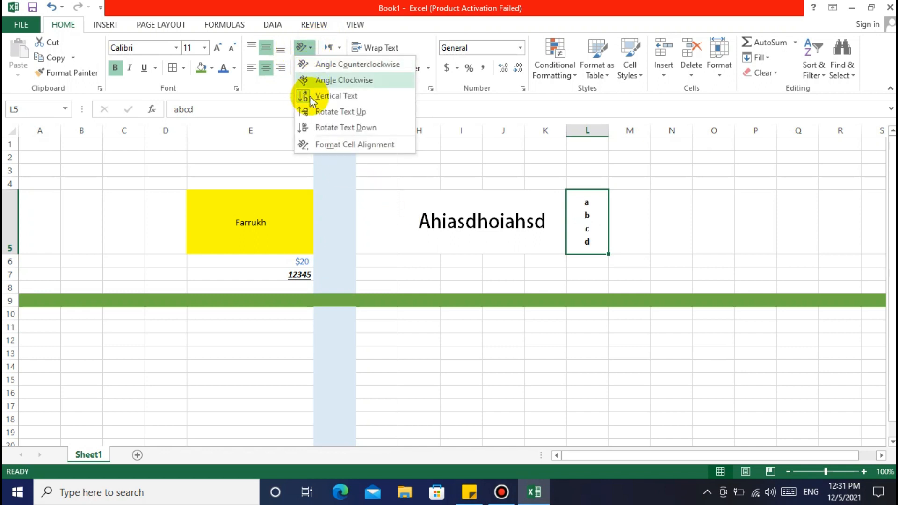
left_click(304, 111)
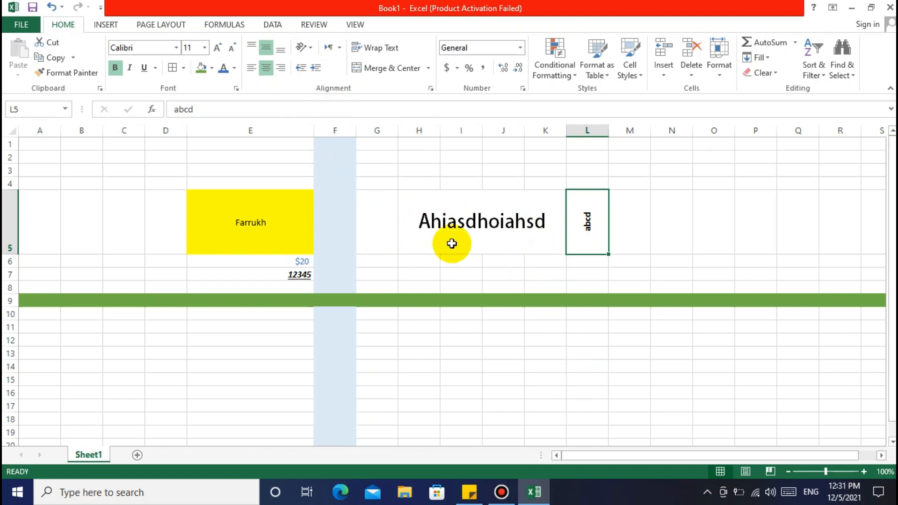
key("ctrl+z")
left_click(623, 226)
left_click(579, 231)
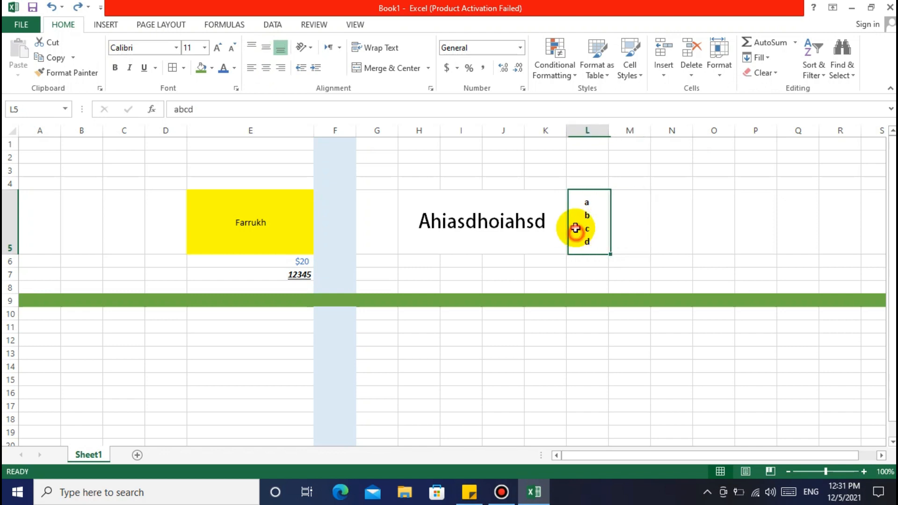
- Apply the Rotate Text Up orientation to cell L5 and deselect it
left_click(303, 47)
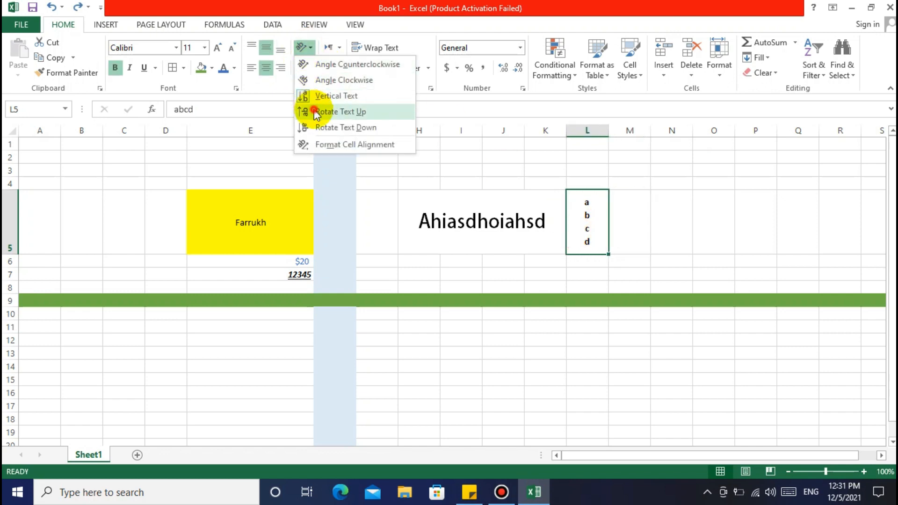
left_click(315, 111)
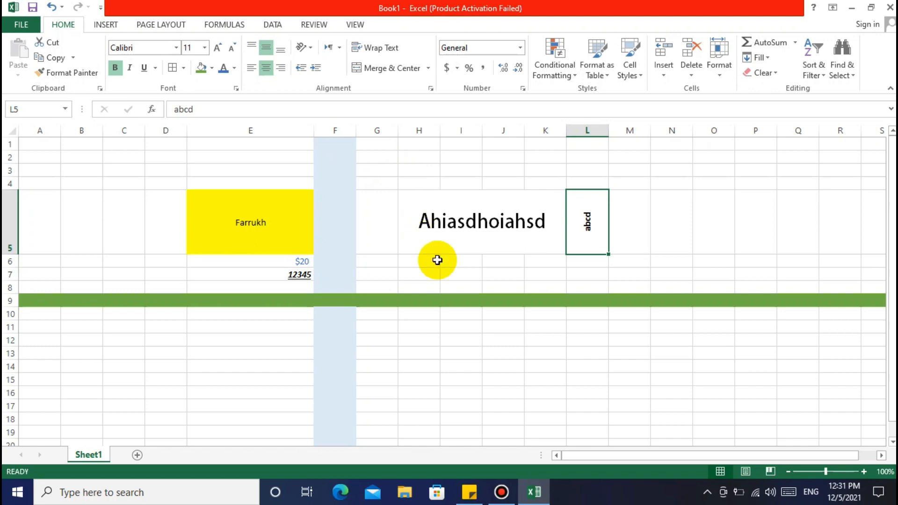
left_click(452, 291)
- Enter a sentence in cell I12 that starts with "My name is" and ends with the presenter's full name
left_click(453, 340)
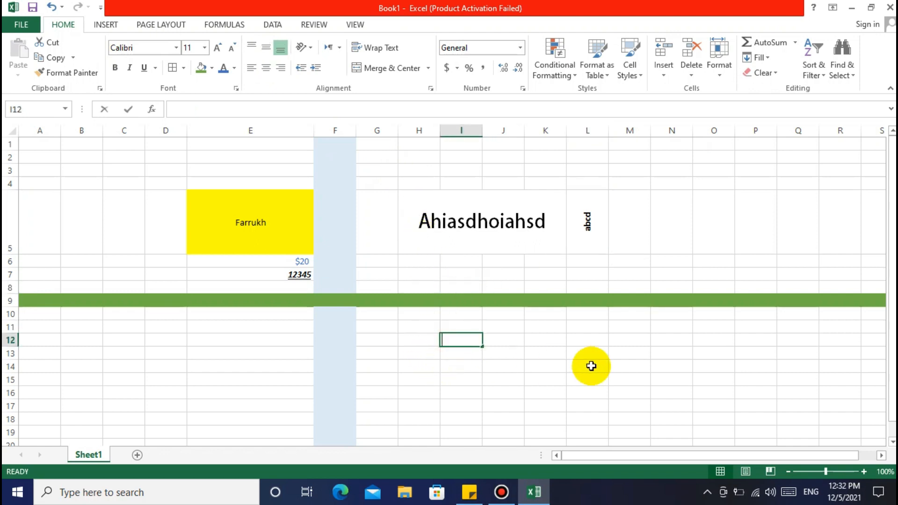
type("My namn")
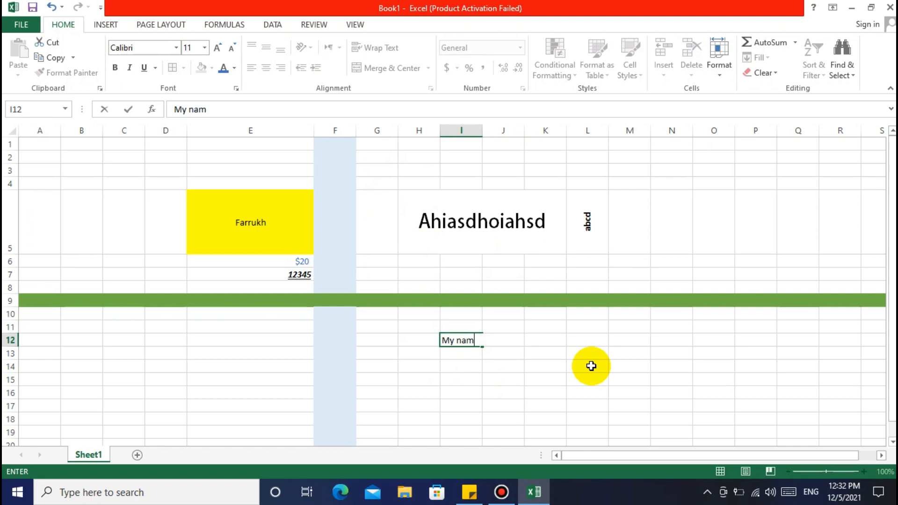
key("Left")
key("Right")
key("F2")
key("Left")
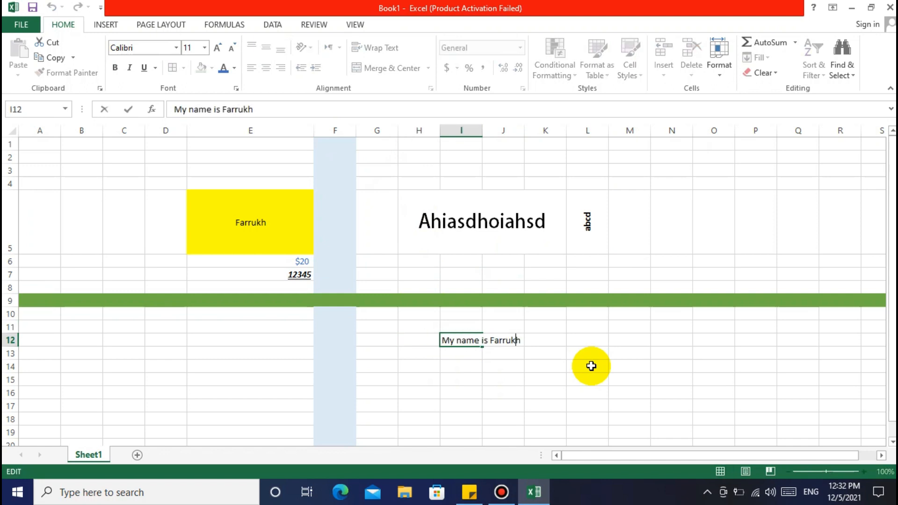
key("Left")
key("Left")
type("Muhammad Farrukh")
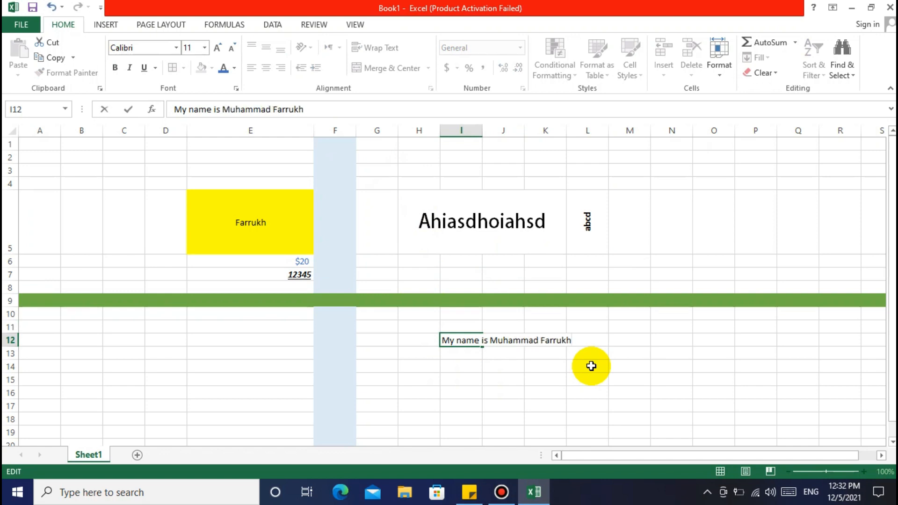
- Extend the sentence in cell I12 with ", and my youtube channel name is CreatifySolutions." and commit the entry
type(", and my yout")
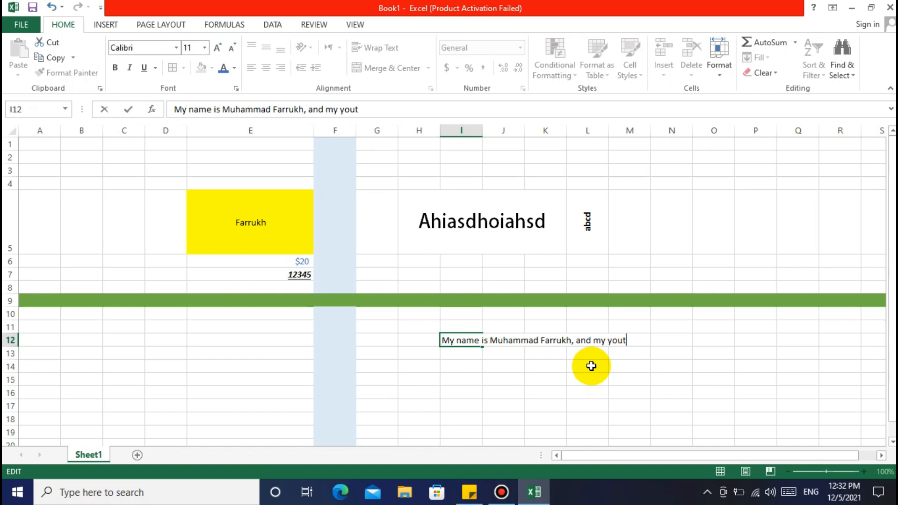
type("ube channel name is Creatify S")
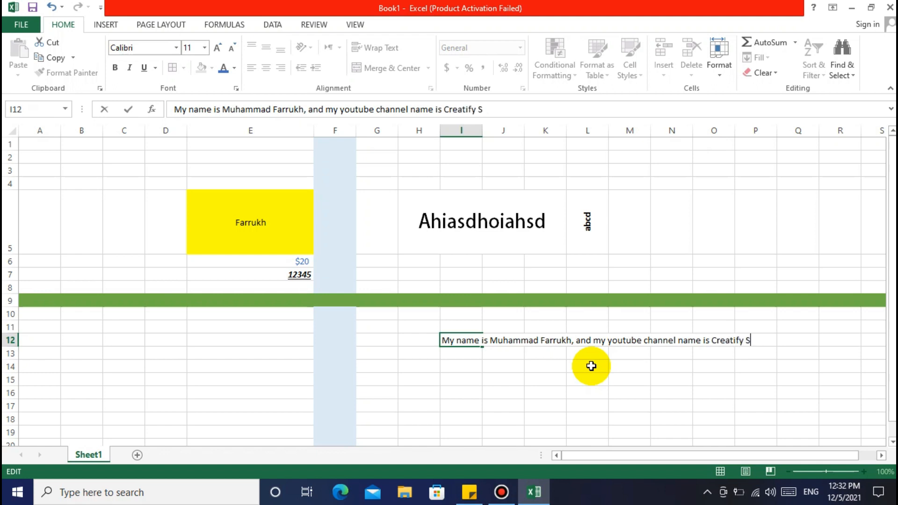
type("ions.")
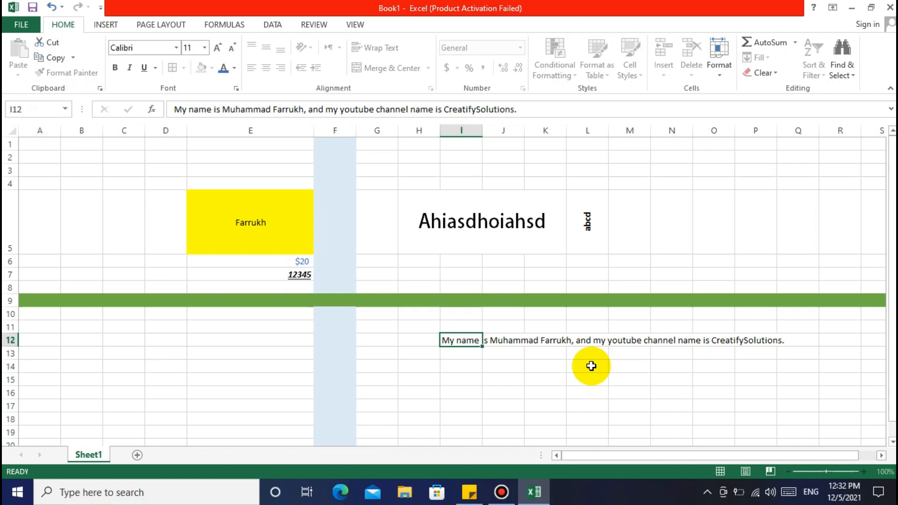
key("Return")
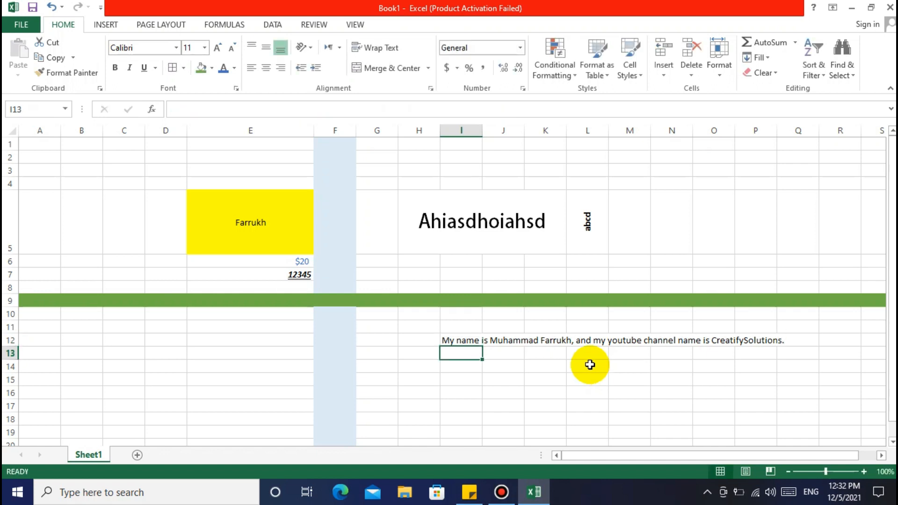
- Examine how far the long text in I12 spills over by comparing I12 and P12 and highlighting row 12 and column P
left_click(469, 340)
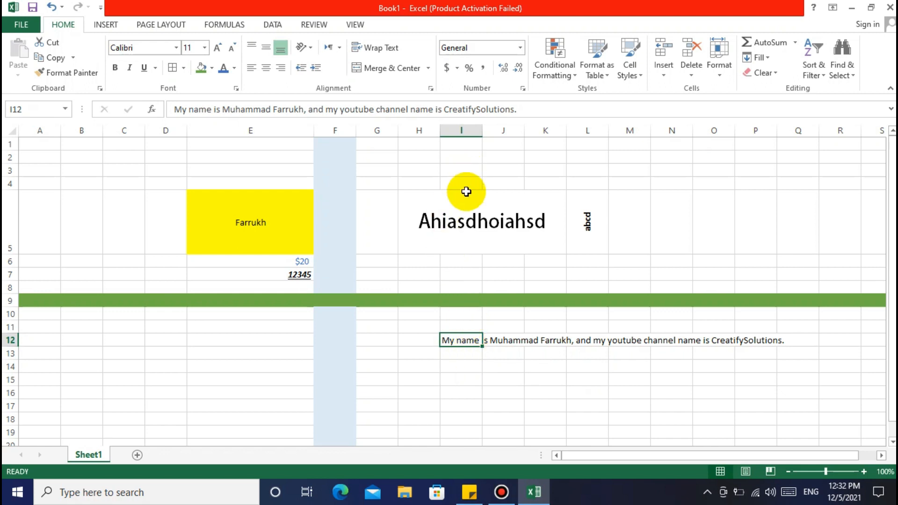
left_click(487, 376)
left_click(475, 340)
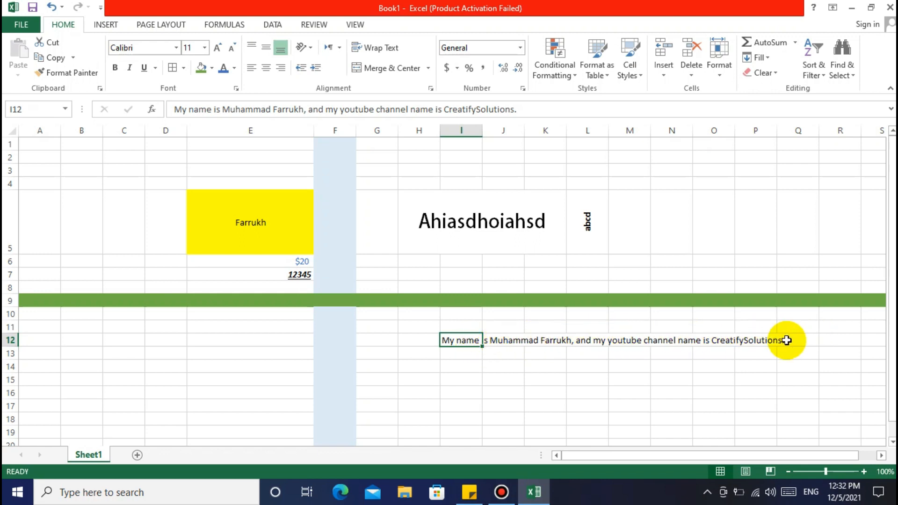
left_click(752, 341)
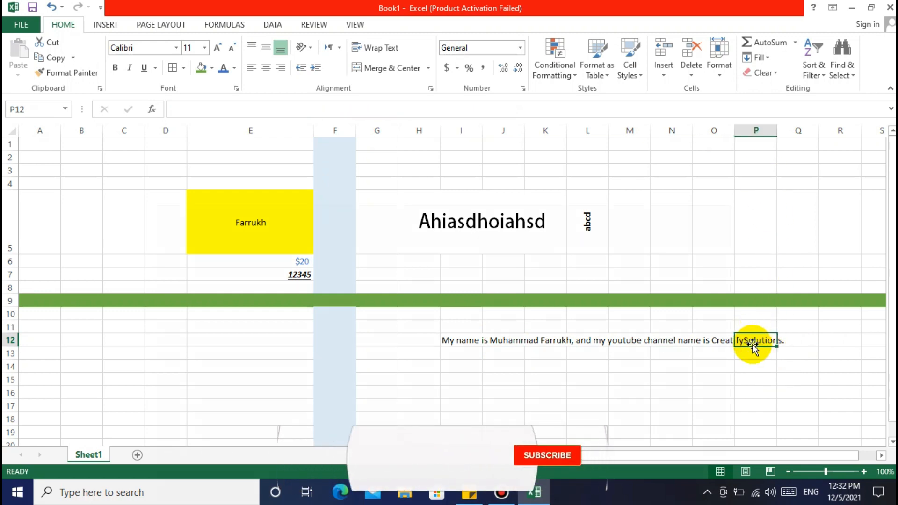
key("Left")
left_click(753, 345)
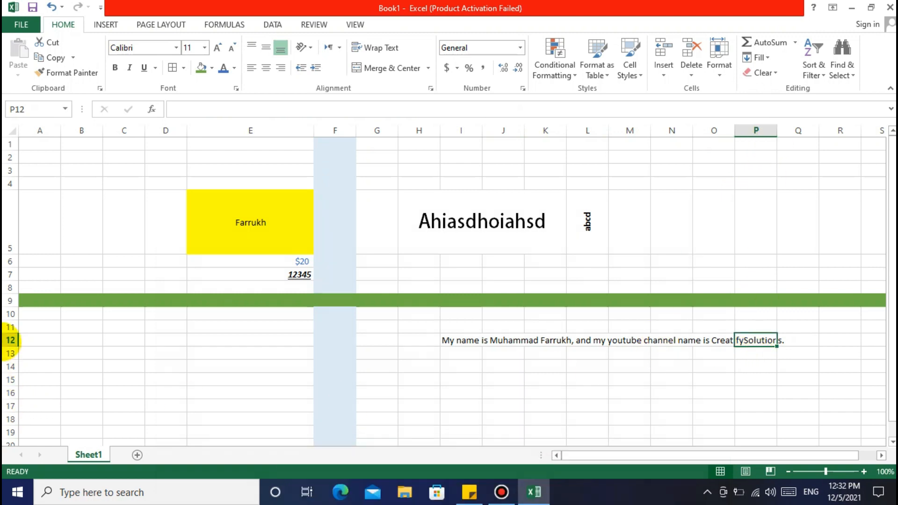
left_click(10, 340)
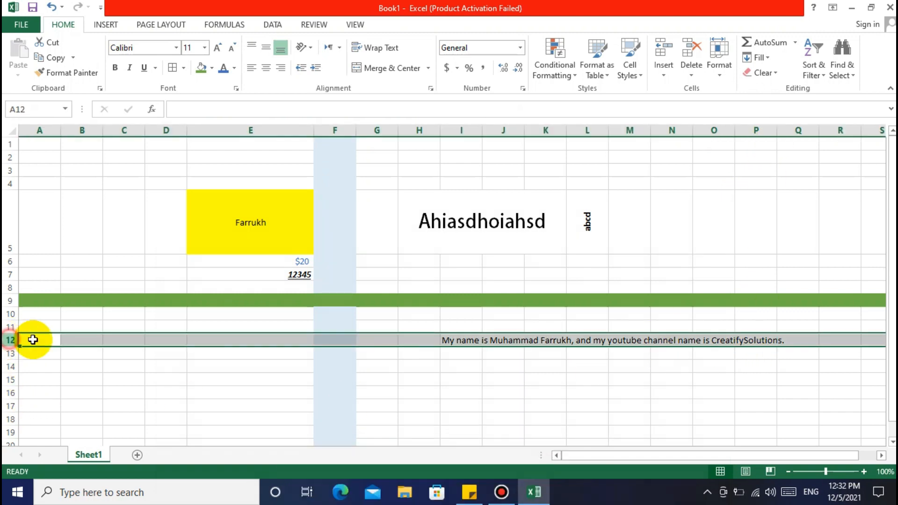
left_click(760, 131)
left_click(770, 394)
left_click(763, 339)
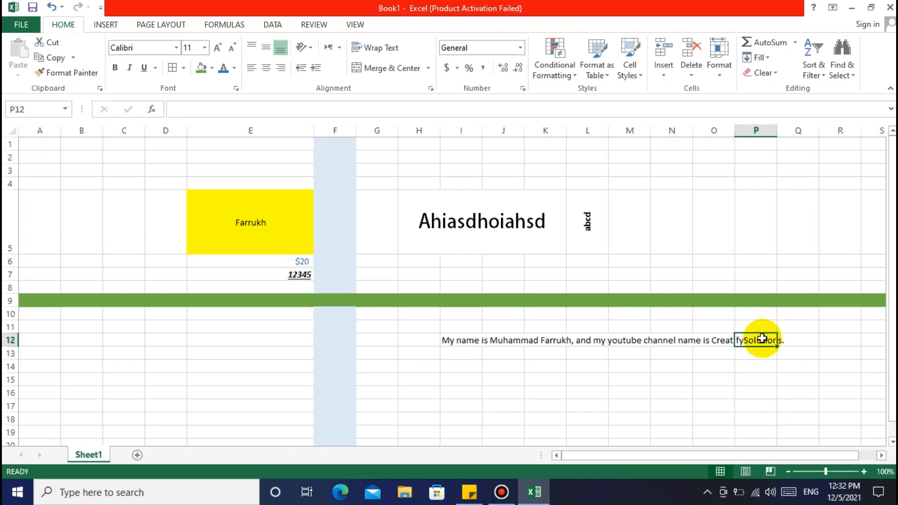
- Step through the cells of row 12 between P12 and I12 to examine which cell holds the sentence
key("Left")
key("Left")
key("Left")
key("Left")
key("Left")
key("Left")
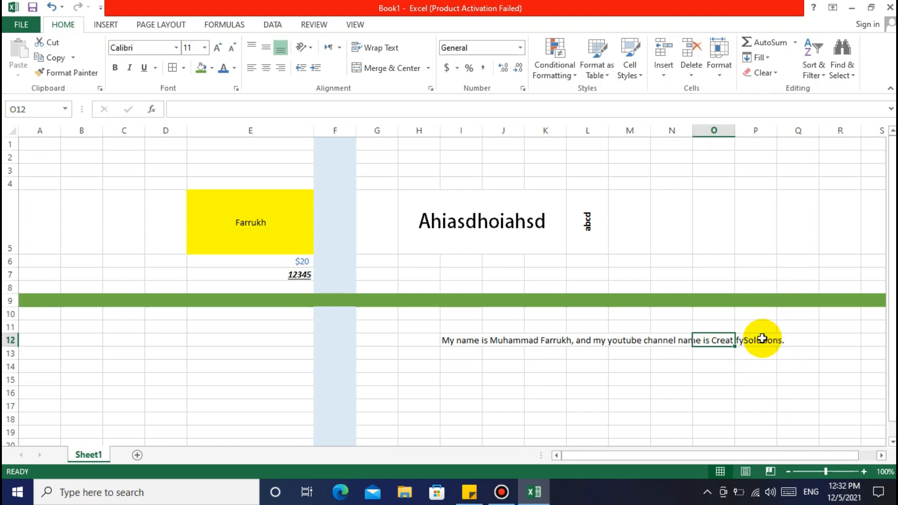
key("Left")
key("Right")
key("Right")
key("Right")
key("Right")
key("Right")
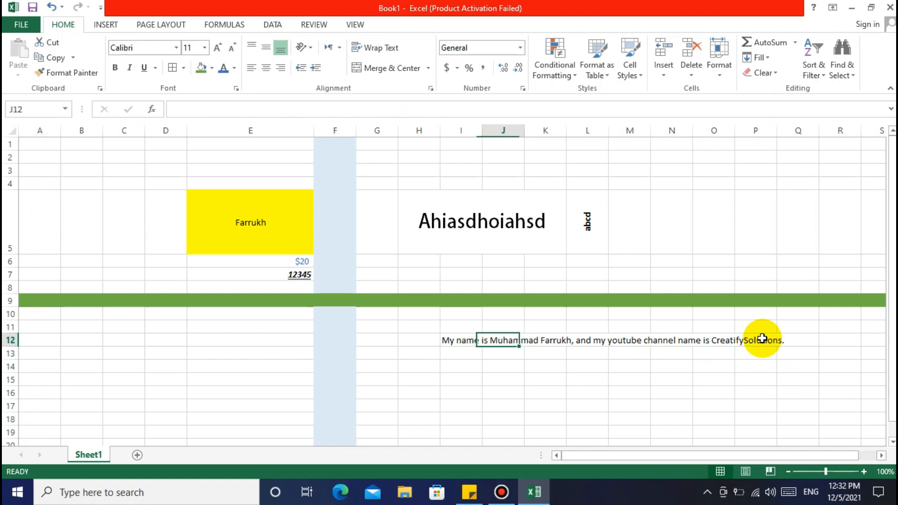
key("Right")
key("Right")
key("Left")
key("Left")
key("Left")
key("Left")
key("Left")
key("Left")
key("Left")
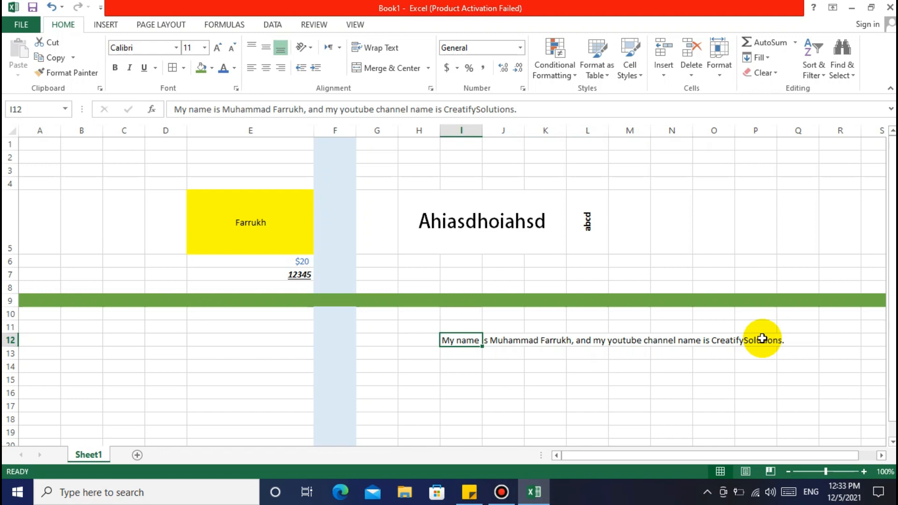
- Wrap the text in cell I12 and widen column I to a little more than double its width
left_click(380, 47)
scroll(482, 310, "down", 2)
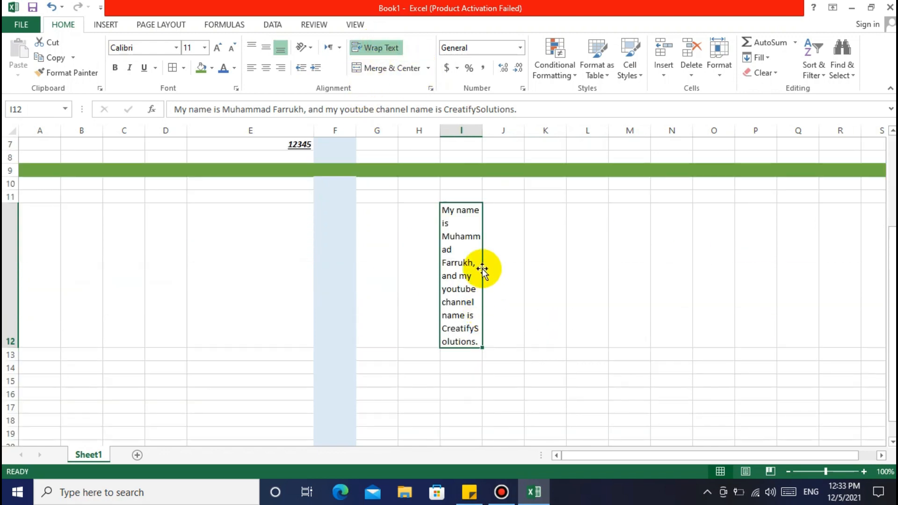
left_click_drag(482, 131, 537, 134)
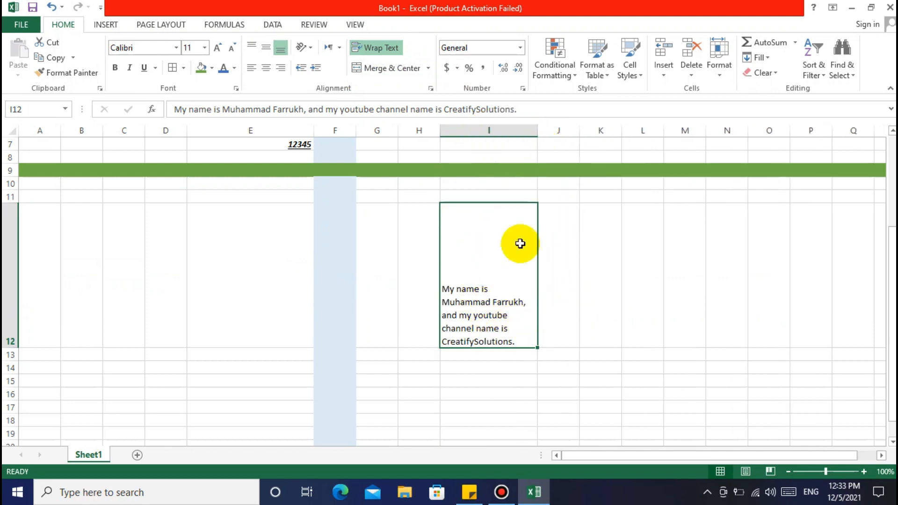
scroll(611, 294, "up", 1)
scroll(610, 295, "up", 1)
scroll(599, 301, "down", 1)
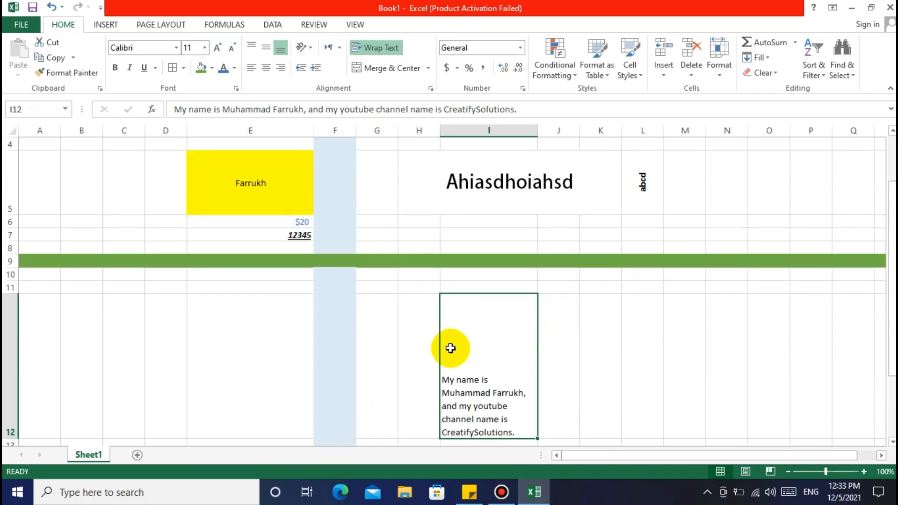
- Center the text in cell I12 vertically, try centering it horizontally, and set it to left alignment
left_click(266, 68)
left_click(266, 48)
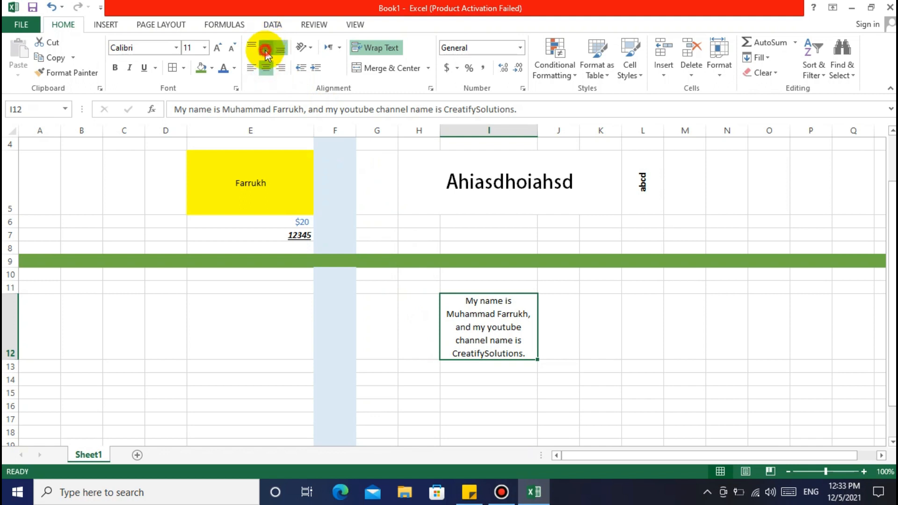
left_click(591, 321)
left_click(445, 327)
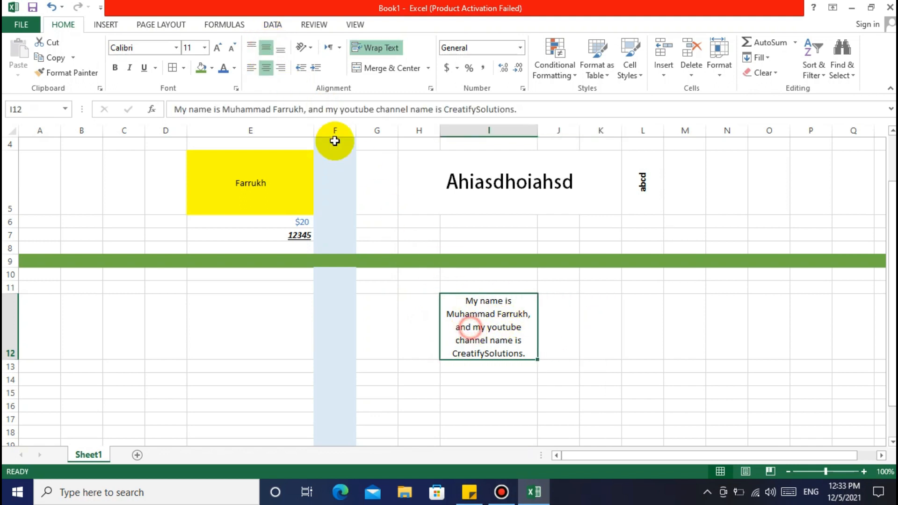
left_click(265, 69)
left_click(590, 328)
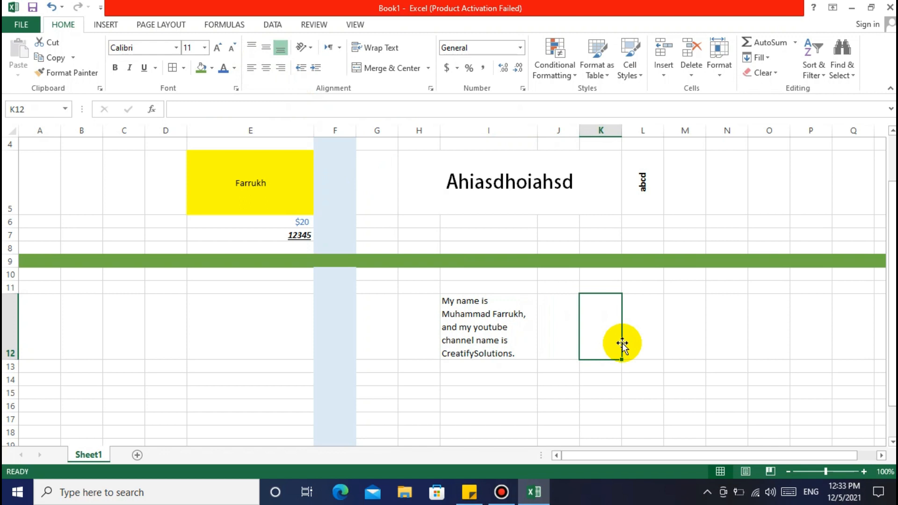
- Make the wrapped text in cell I12 bold and move off the cell
key("Left")
key("Right")
key("Left")
key("Left")
key("Right")
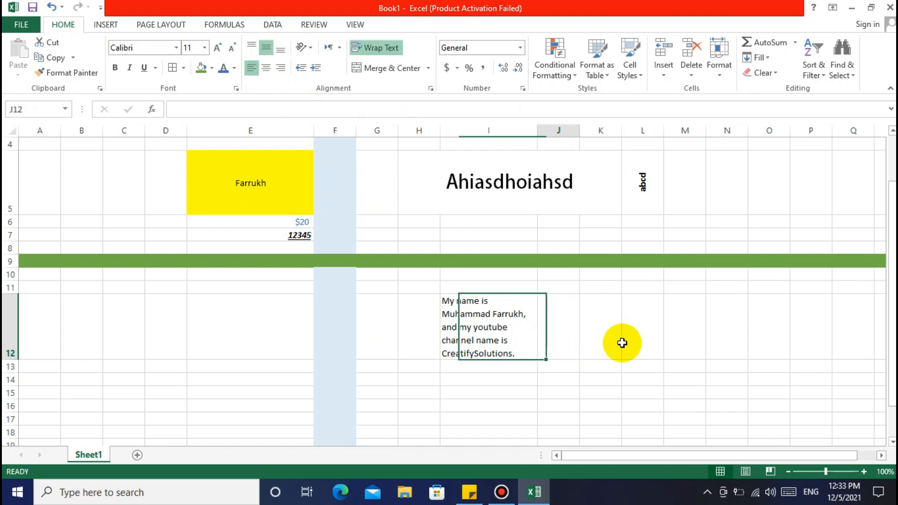
key("Left")
key("ctrl+b")
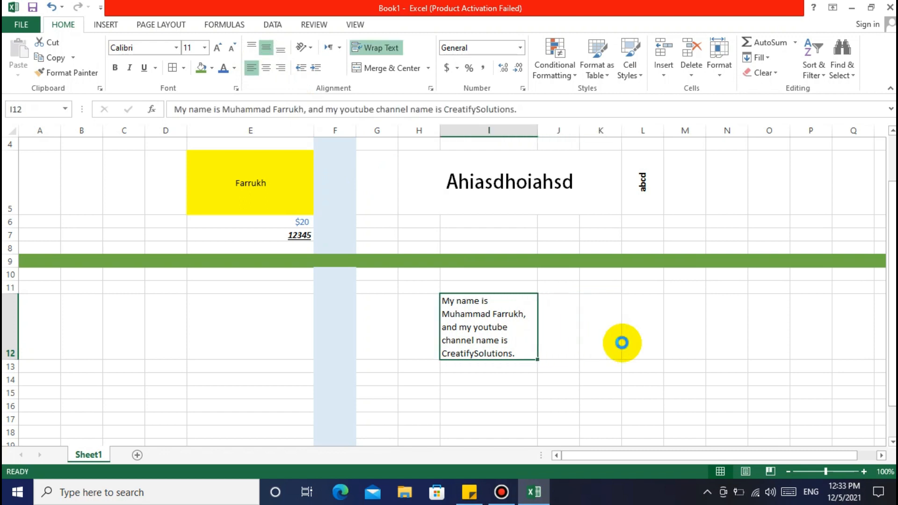
key("Right")
scroll(603, 304, "up", 1)
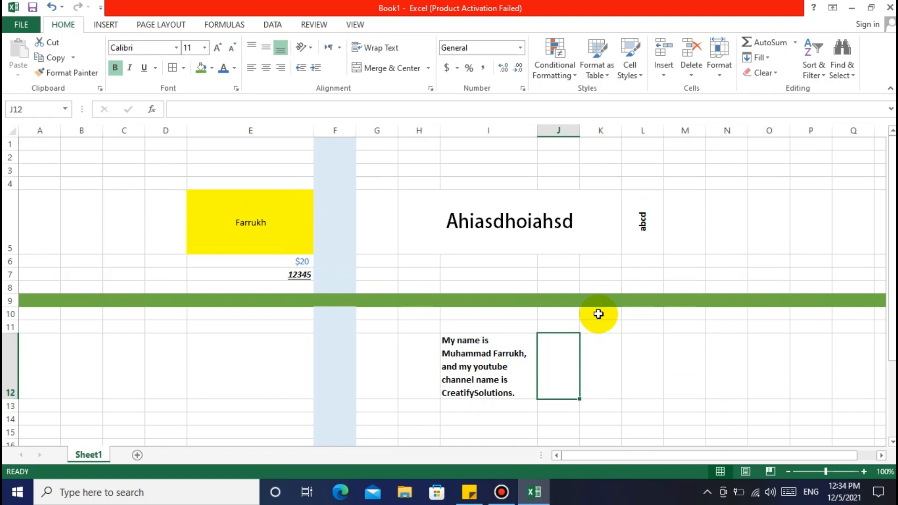
key("Left")
key("Right")
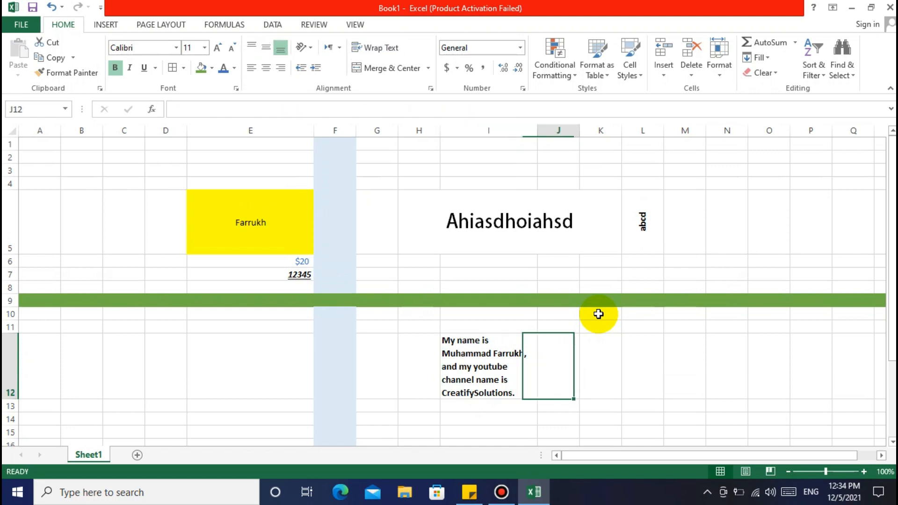
key("Left")
key("Left")
key("Left")
key("Left")
key("Right")
key("Right")
key("Right")
key("Right")
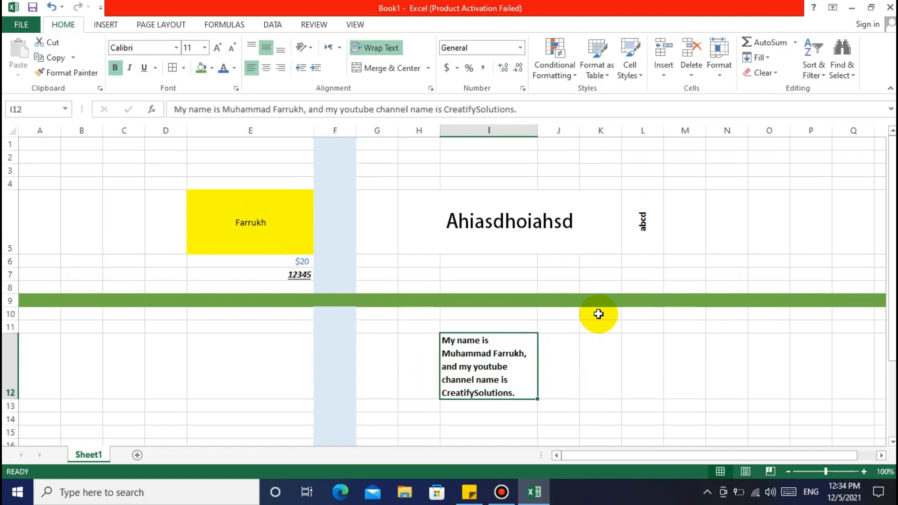
left_click(495, 344)
left_click(551, 350)
left_click(500, 366)
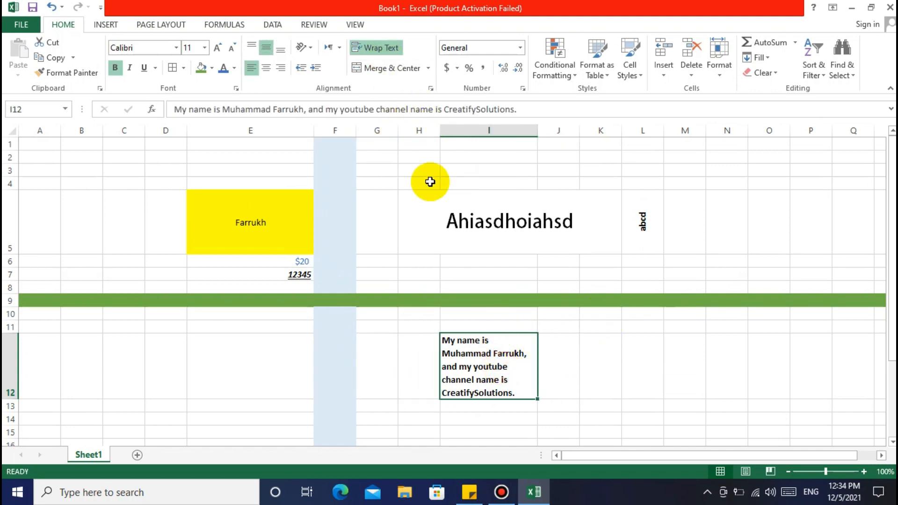
left_click(157, 172)
left_click(155, 231)
left_click(239, 364)
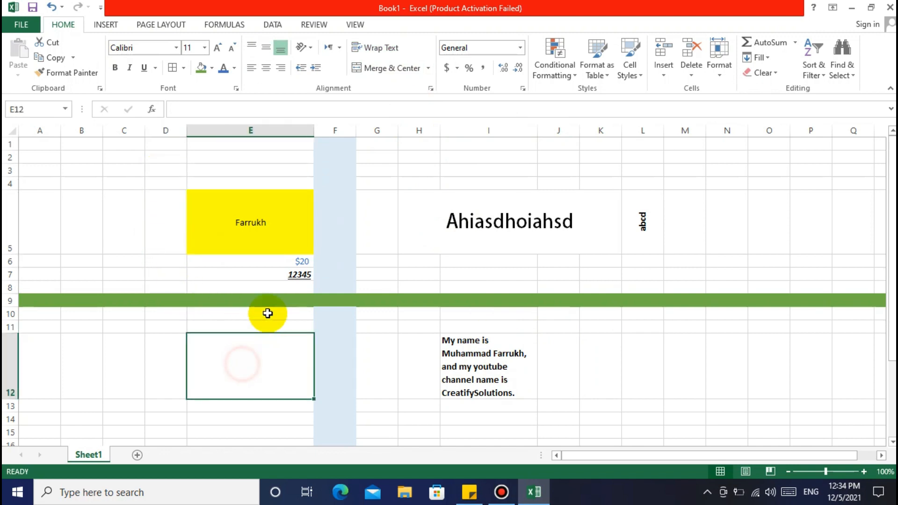
left_click(458, 226)
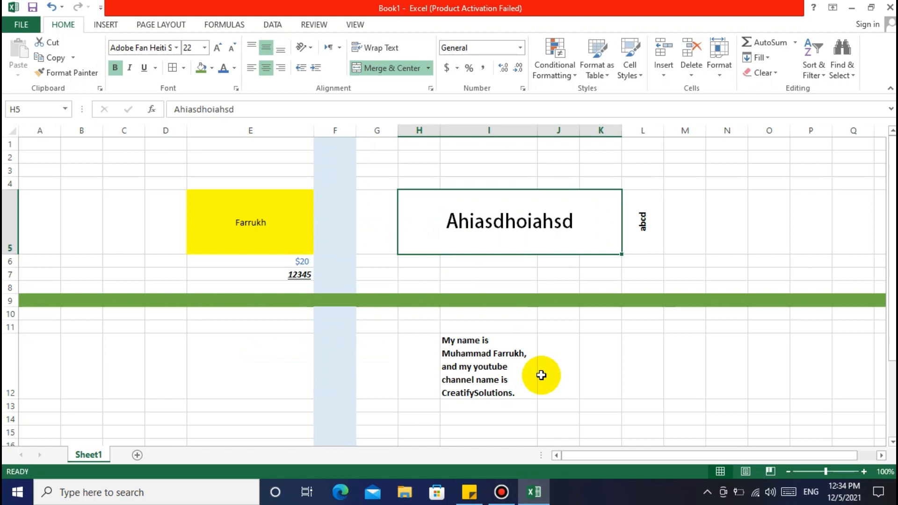
key("Left")
key("Right")
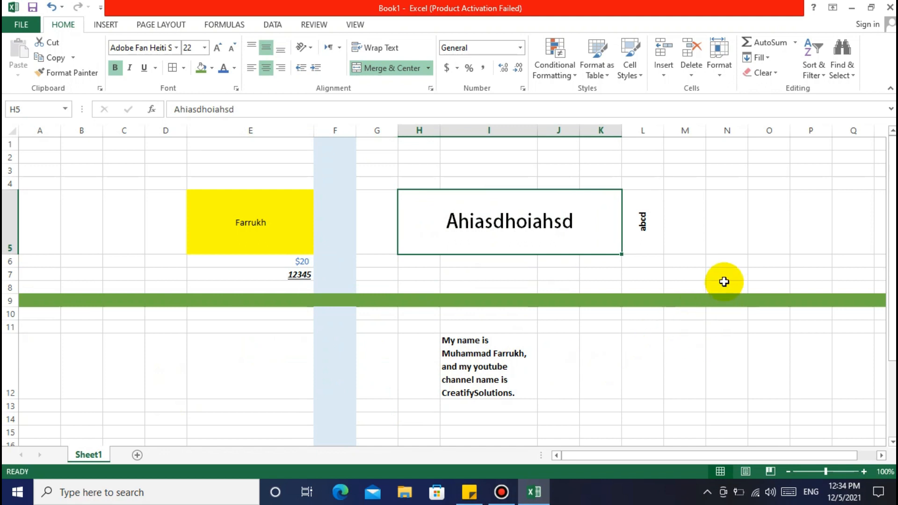
- Enter the text CreatifySolutions in cell N5
left_click(727, 237)
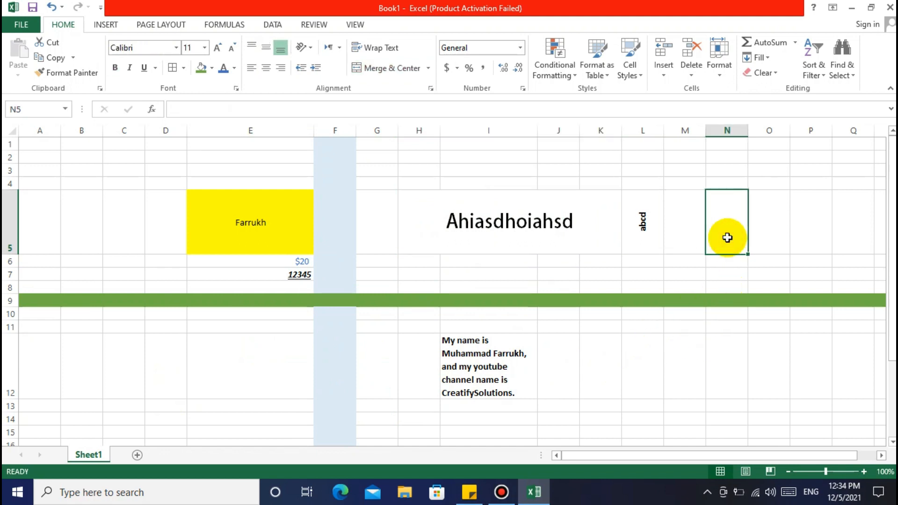
type("c")
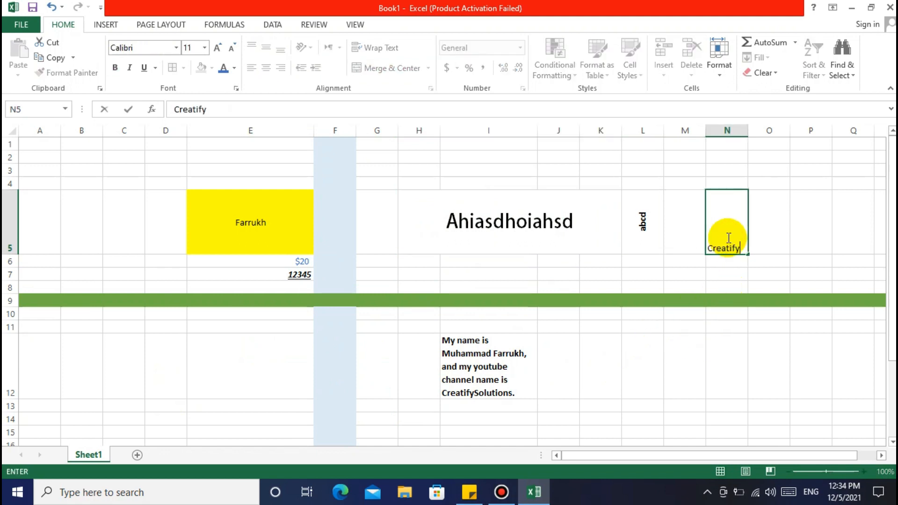
type("reatifySolutions")
key("Return")
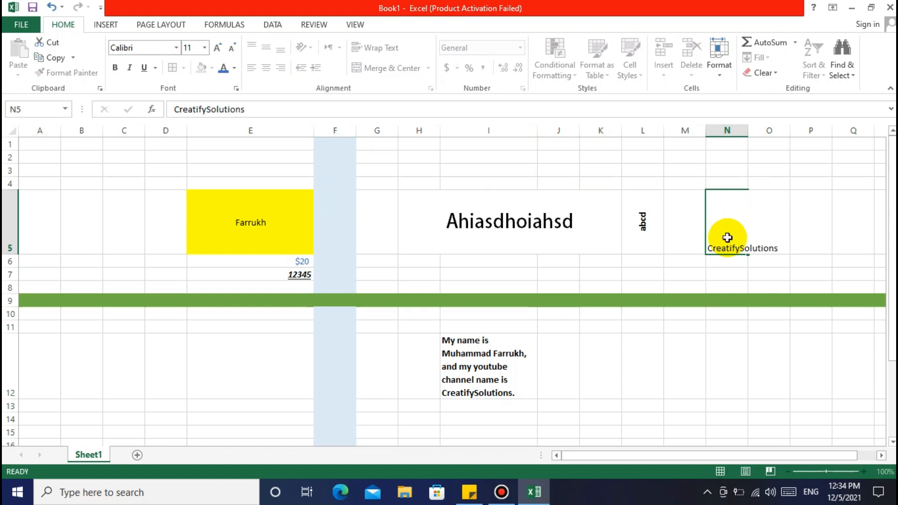
- Compare the font, size and alignment formatting of cell N5 with that of the merged cell H5
left_click(727, 238)
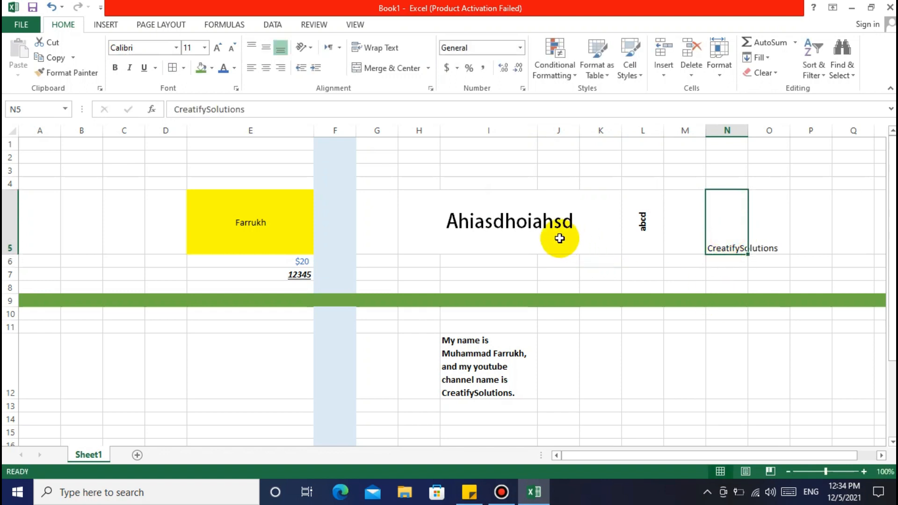
left_click(464, 217)
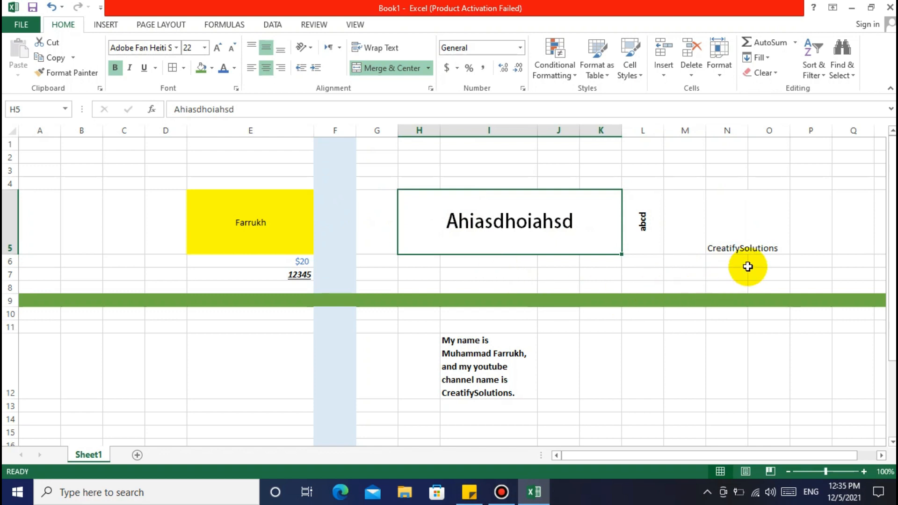
left_click(727, 242)
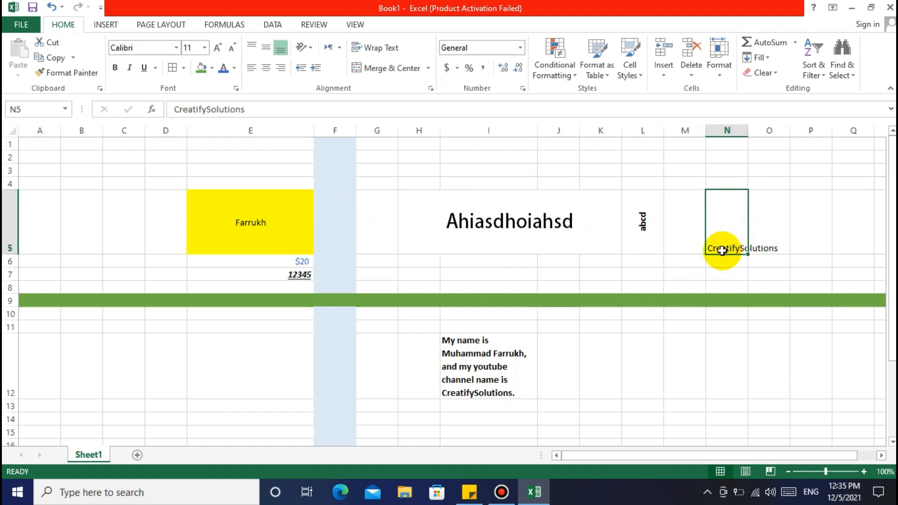
left_click(514, 218)
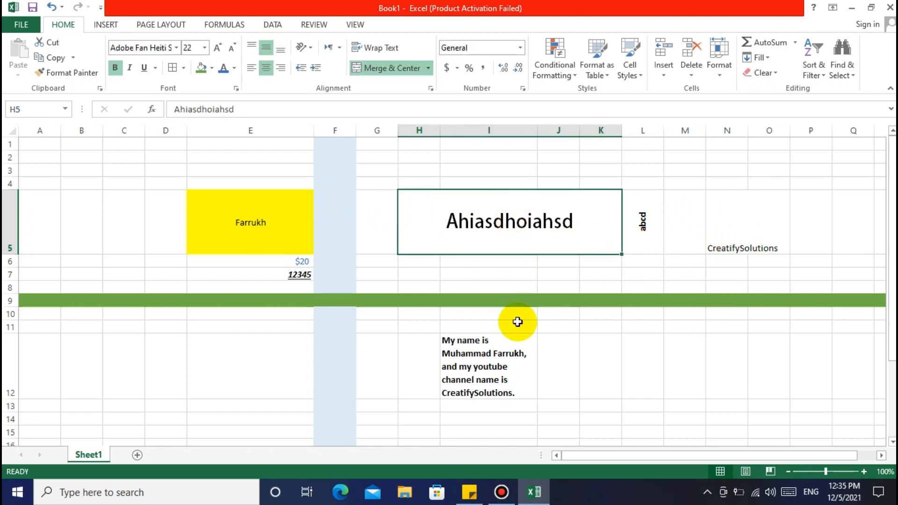
left_click(730, 236)
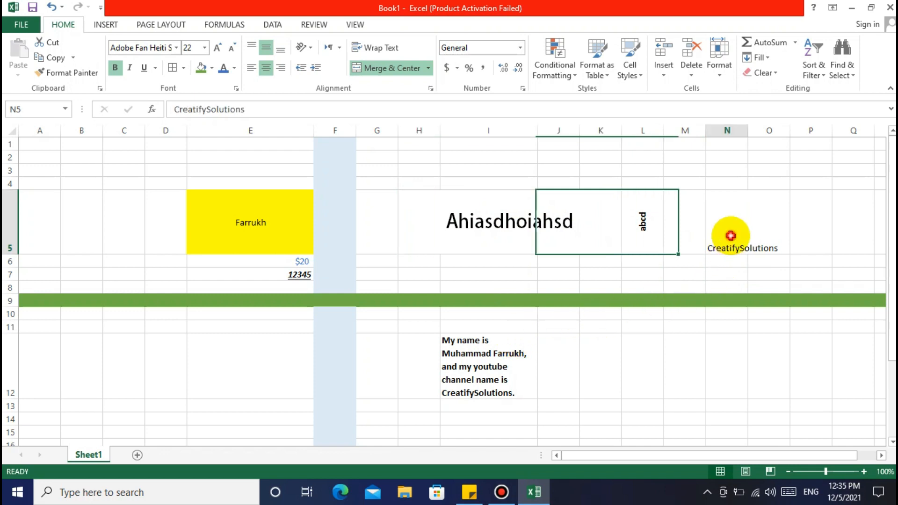
left_click(507, 219)
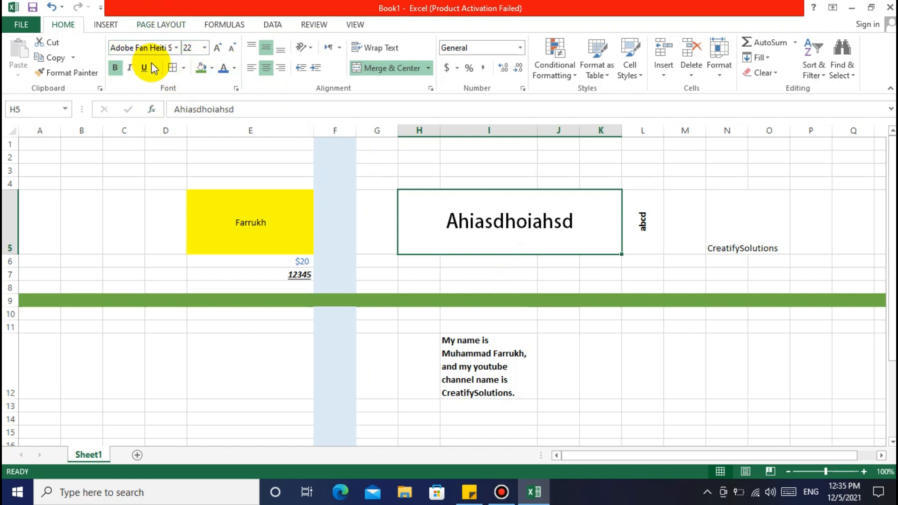
left_click(733, 220)
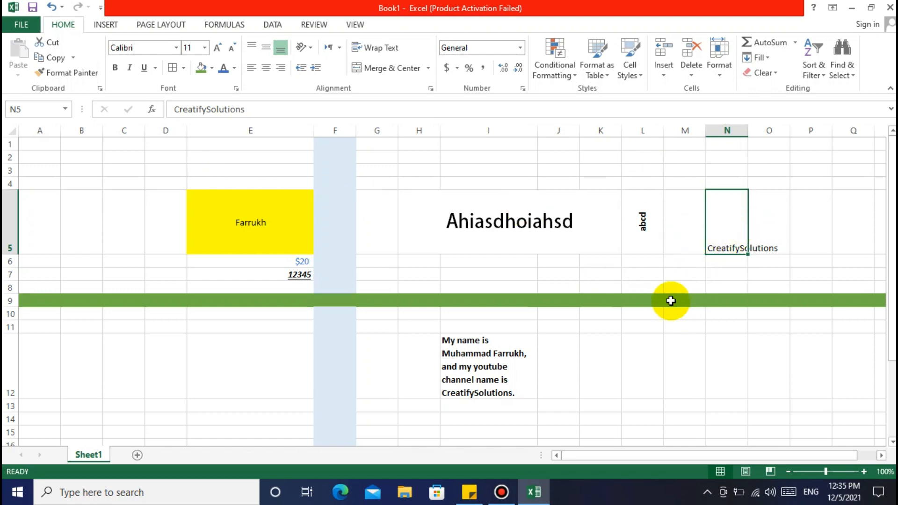
left_click(697, 284)
left_click(729, 273)
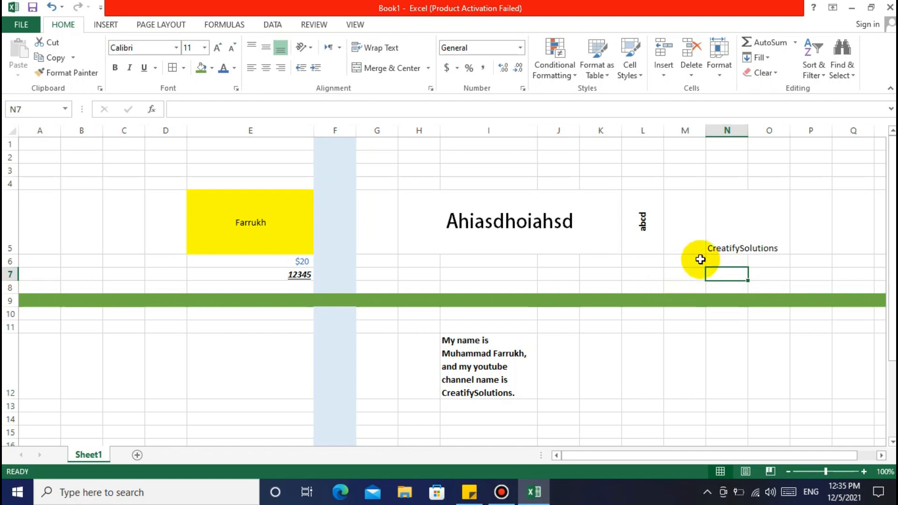
left_click(716, 235)
- Copy the formatting of the merged cell H5 onto the CreatifySolutions text in cell N5 with Format Painter
left_click(499, 221)
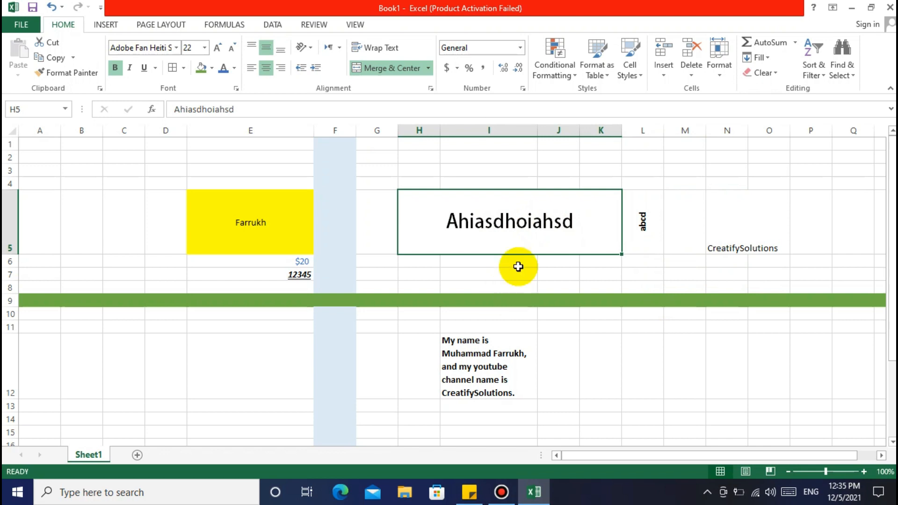
left_click(515, 218)
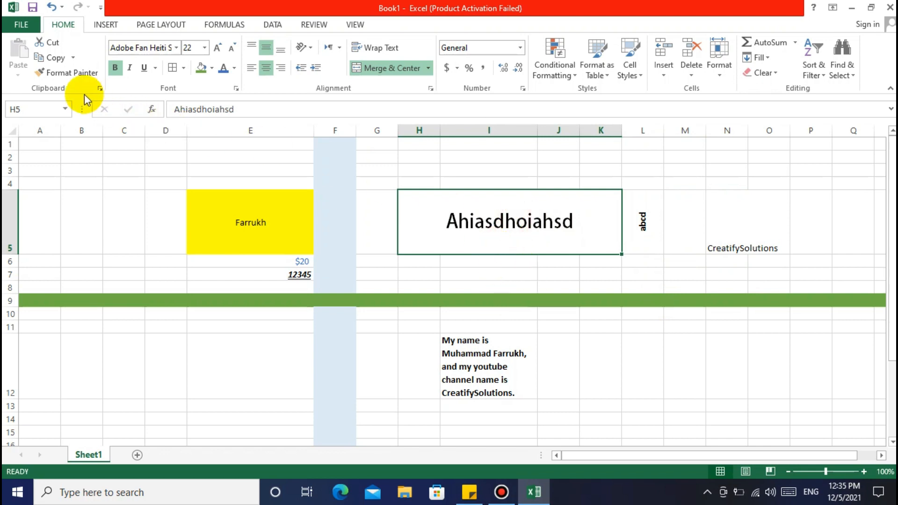
left_click(72, 73)
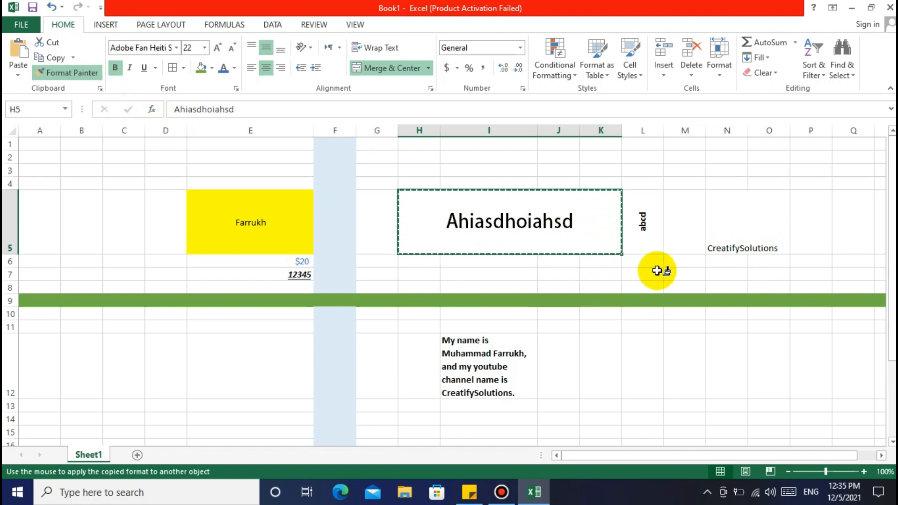
left_click(722, 233)
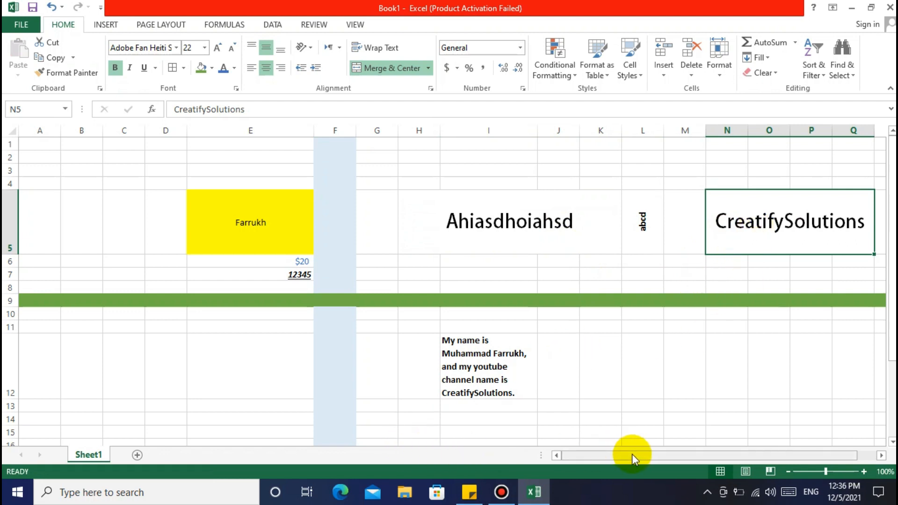
- Check the format copied to cell N5 against the source formatting in the merged cell H5
left_click_drag(631, 455, 687, 456)
left_click(678, 374)
left_click(495, 234)
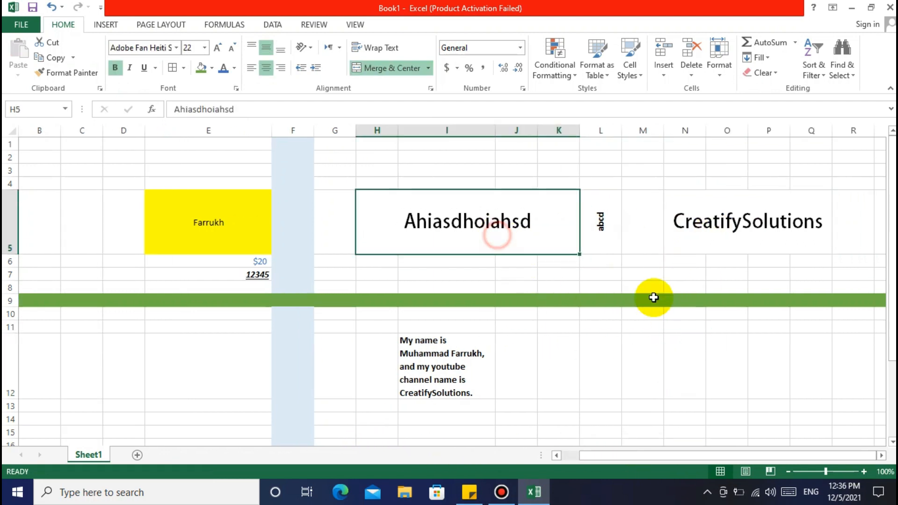
left_click(711, 237)
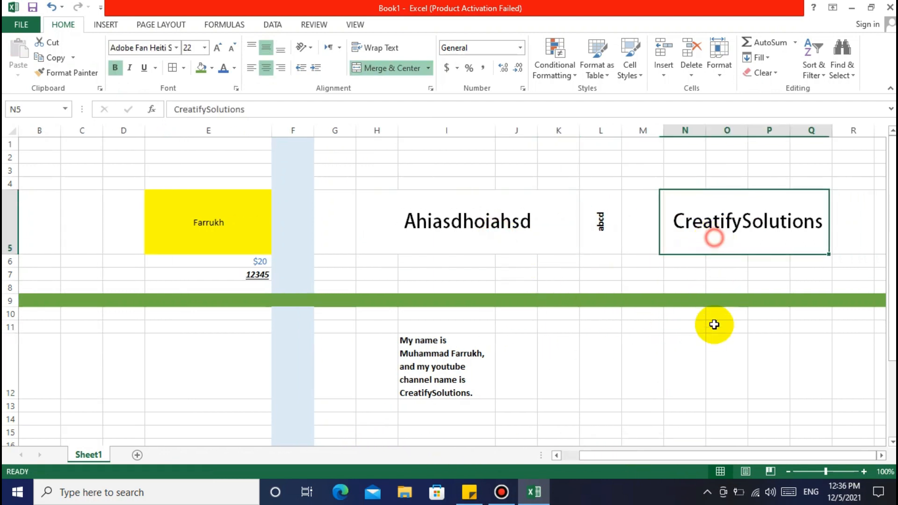
left_click(388, 221)
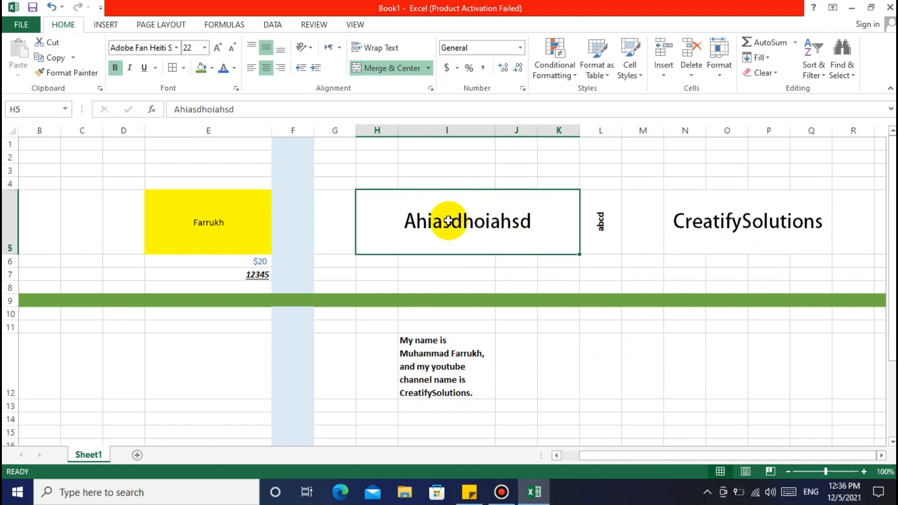
left_click(686, 234)
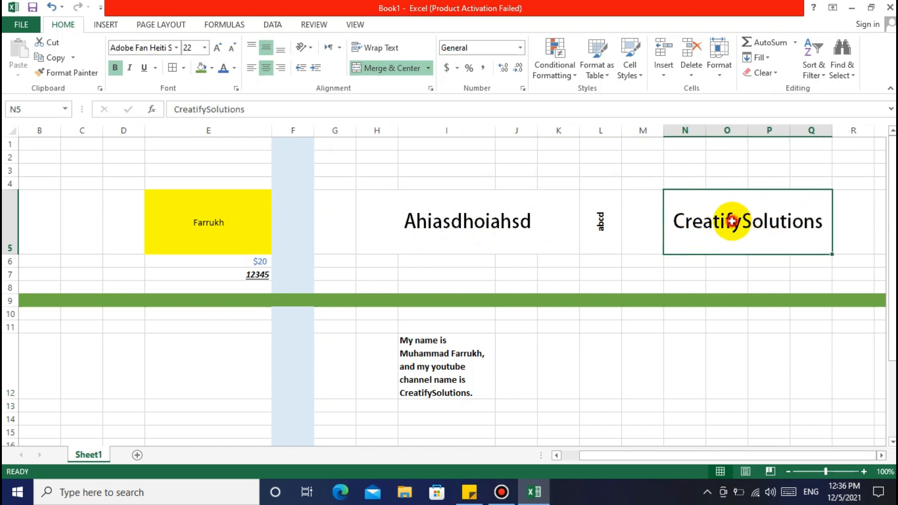
left_click(527, 221)
left_click(678, 216)
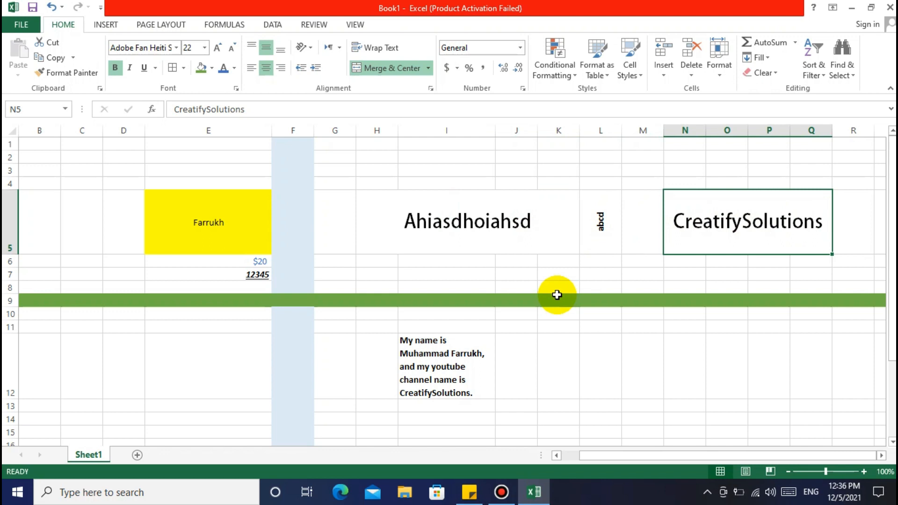
left_click(41, 144)
left_click_drag(42, 144, 865, 430)
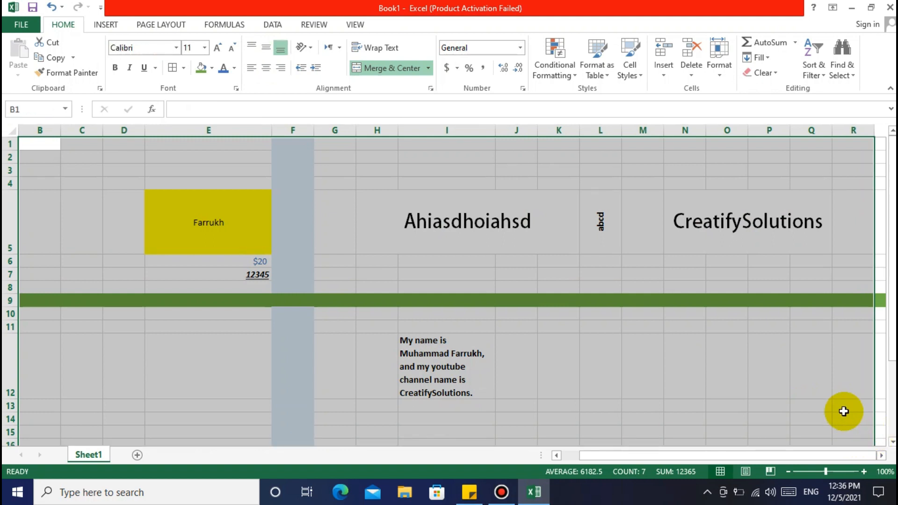
left_click(301, 217)
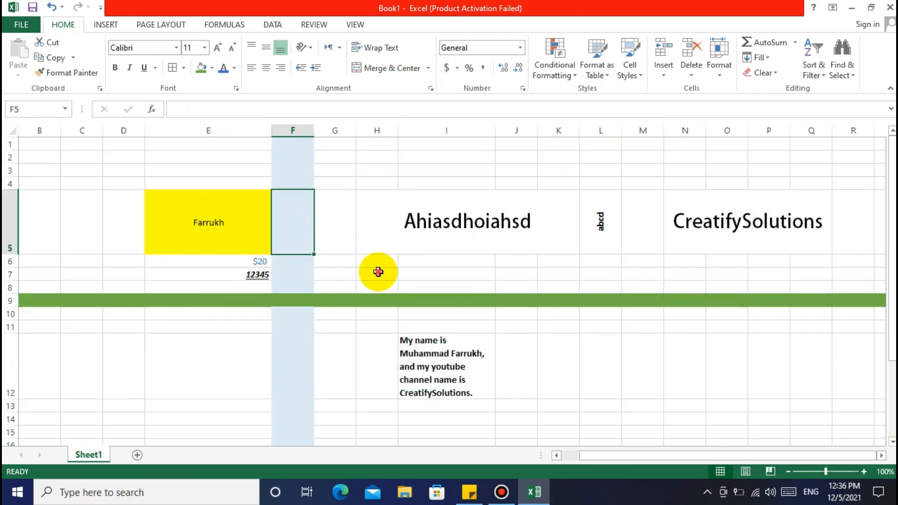
left_click(377, 277)
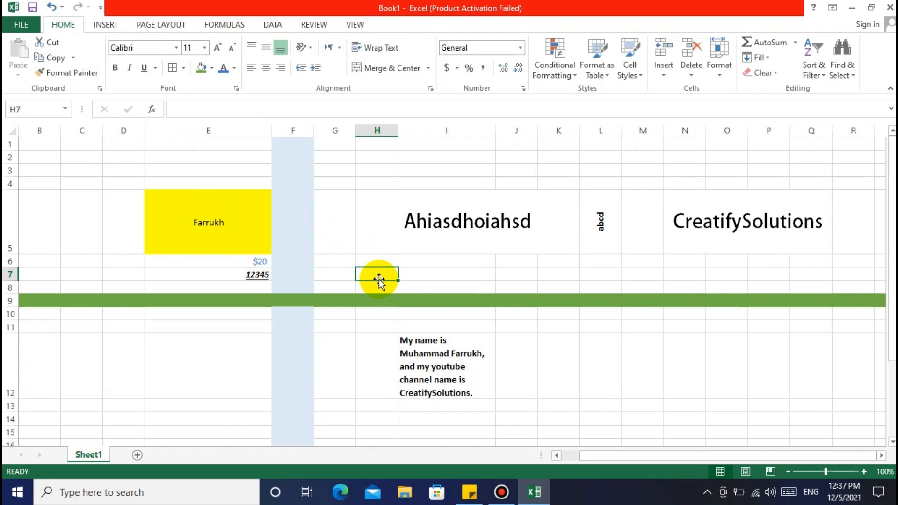
left_click(563, 258)
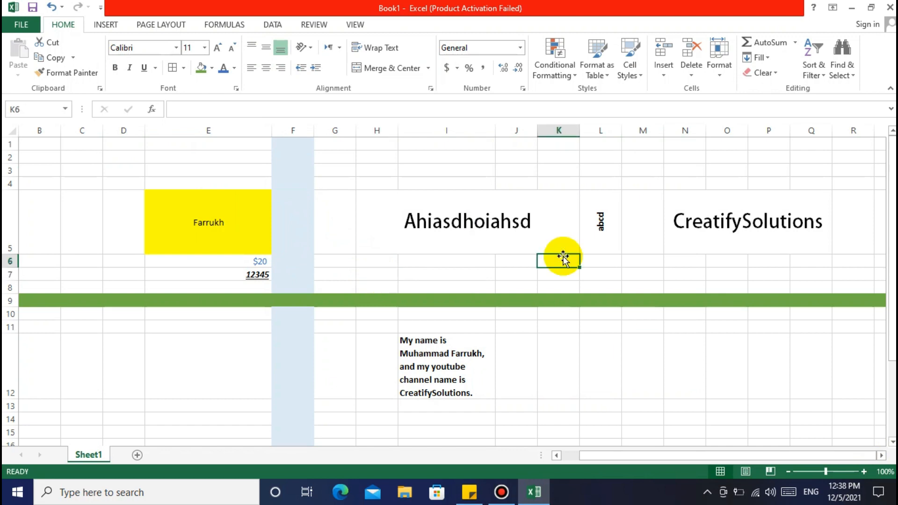